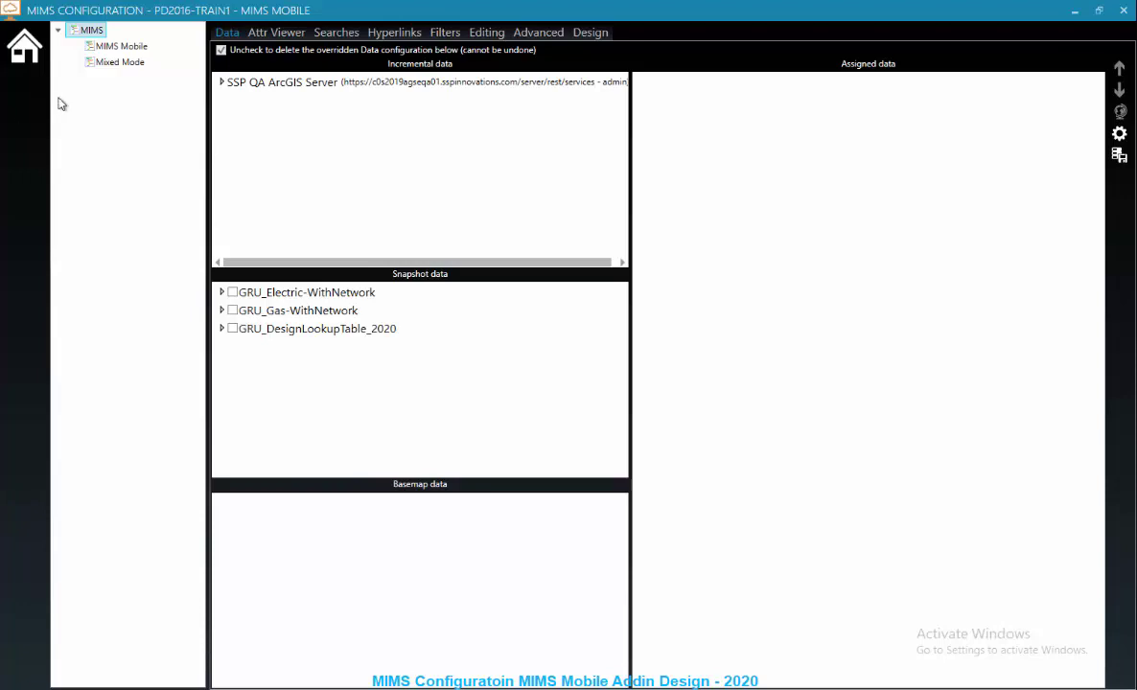
- Create and save a Data override for the MIMS Mobile group with GRU_DesignLookupTable_2020, GRU_DesignElectric_2020, the GRU_Electric-WithNetwork snapshot and GRU_Landbase_Pro
{"action": "left_click", "coordinate": [126, 52]}
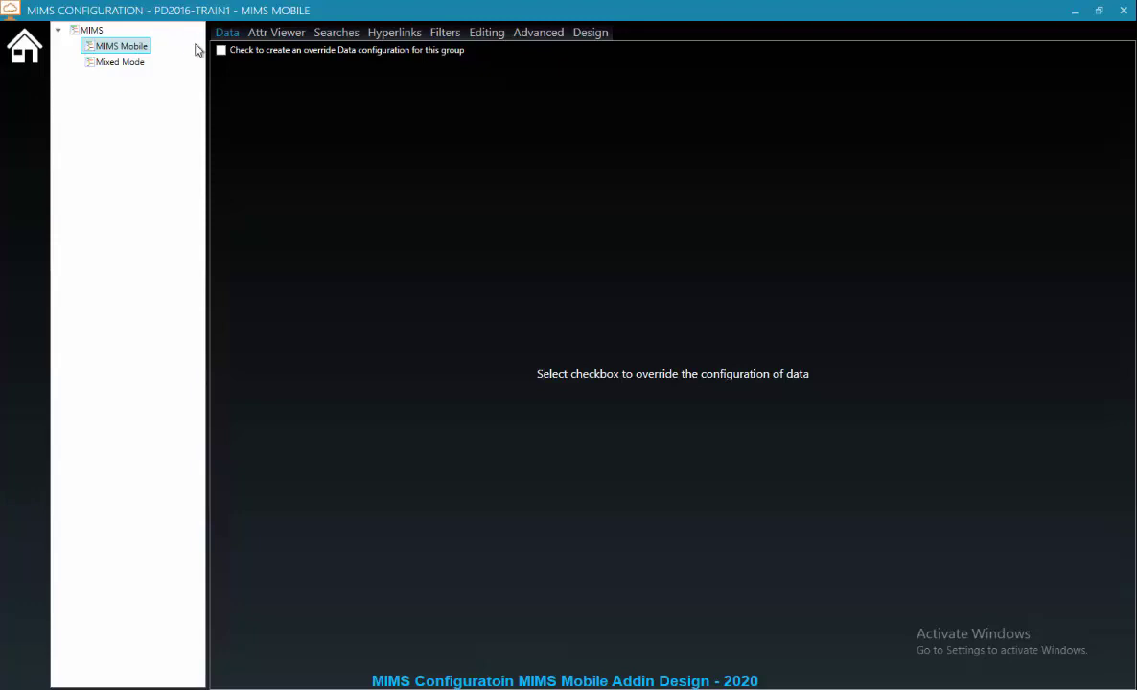
{"action": "left_click", "coordinate": [222, 51]}
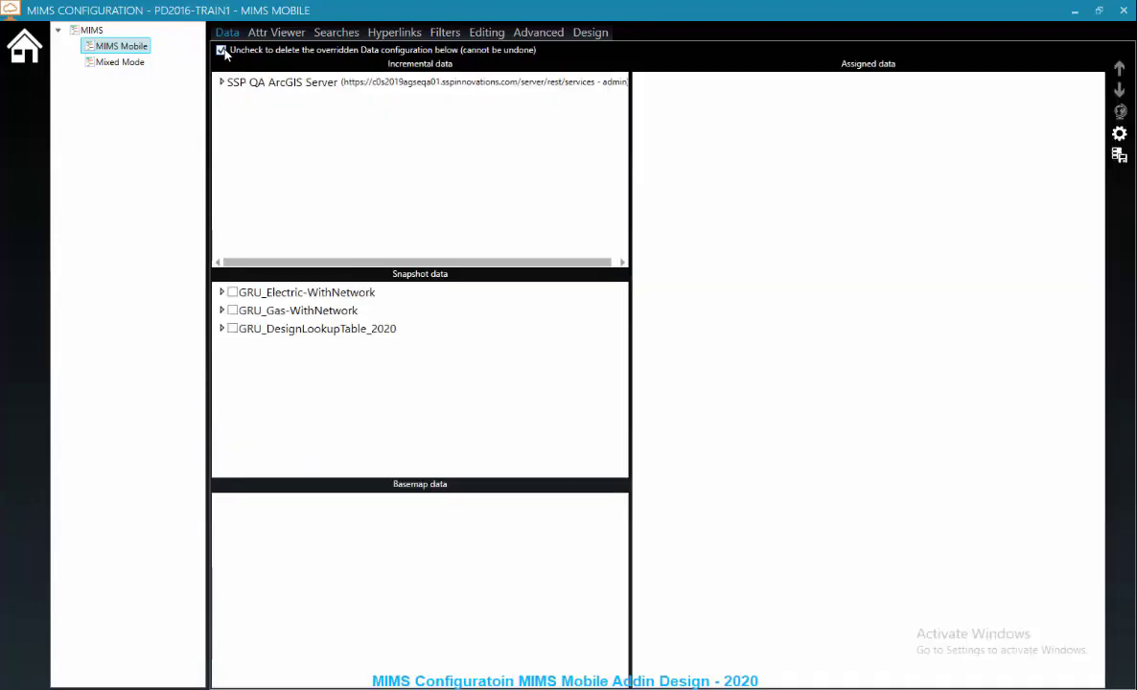
{"action": "left_click", "coordinate": [221, 82]}
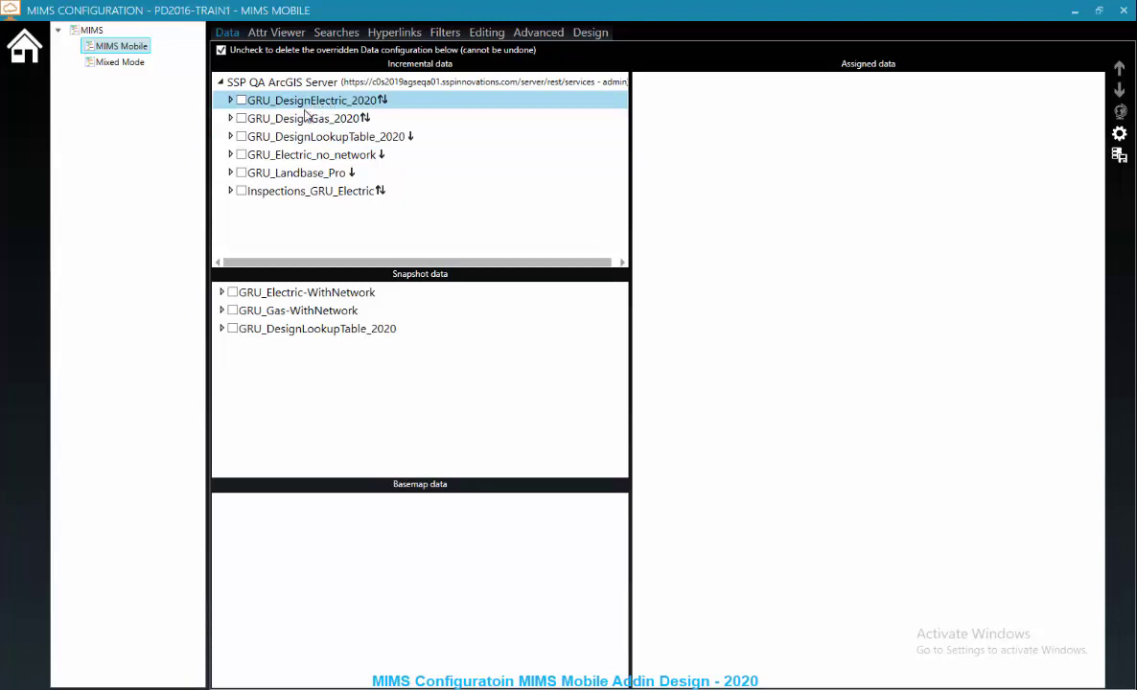
{"action": "left_click", "coordinate": [241, 137]}
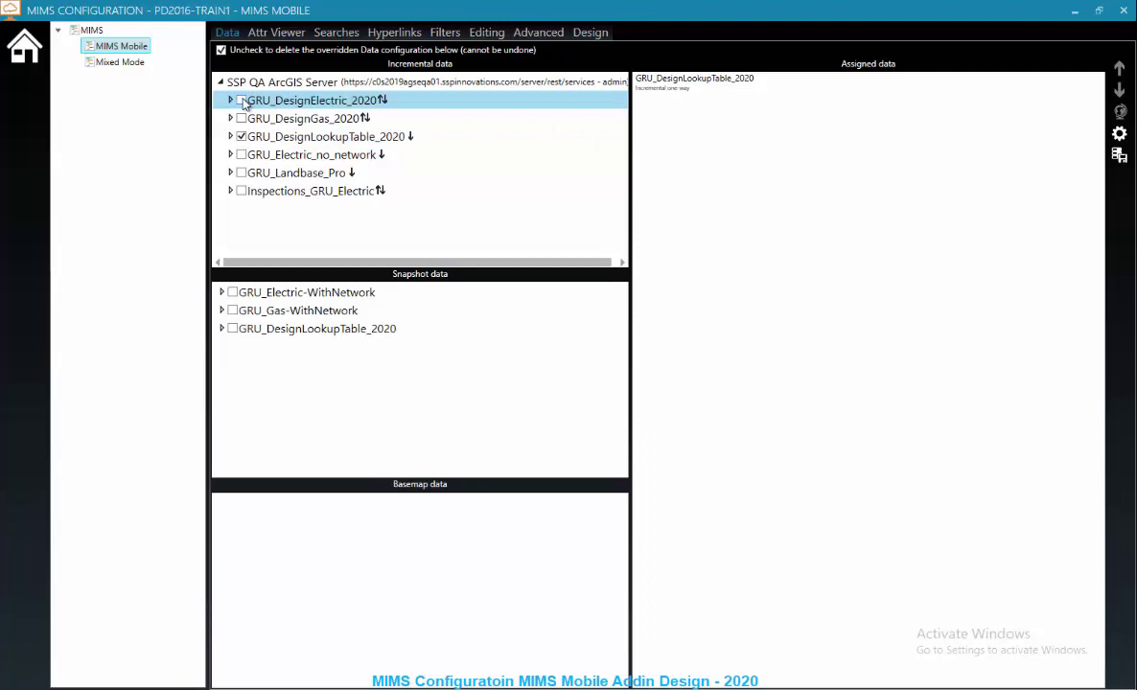
{"action": "left_click", "coordinate": [242, 101]}
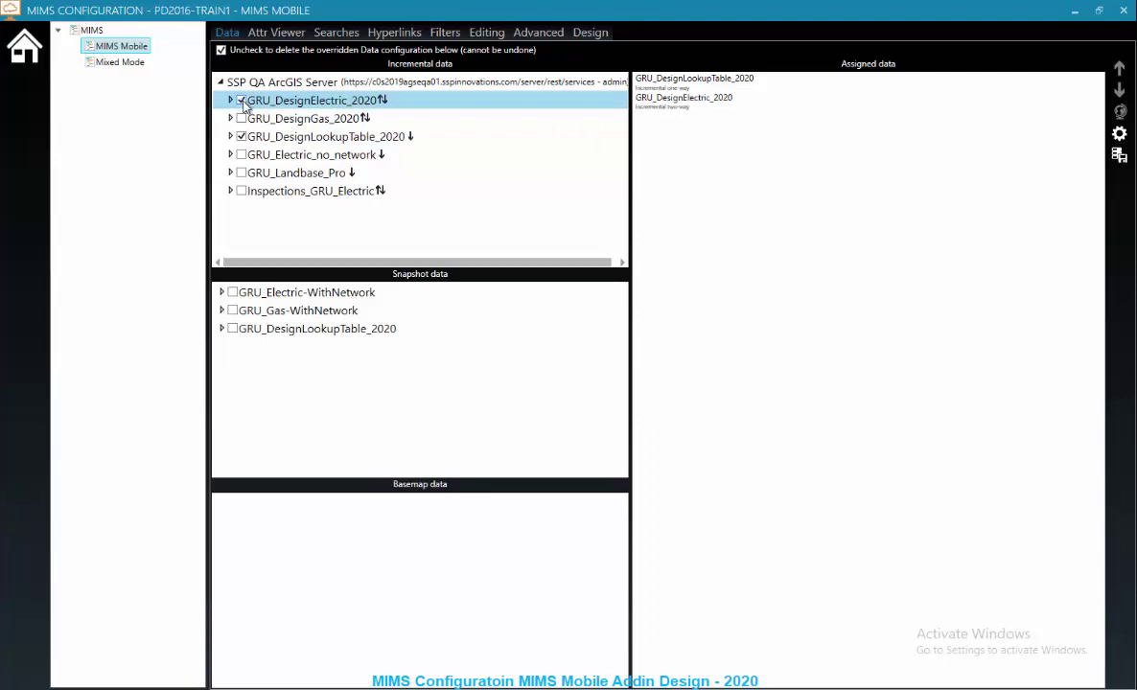
{"action": "left_click", "coordinate": [233, 293]}
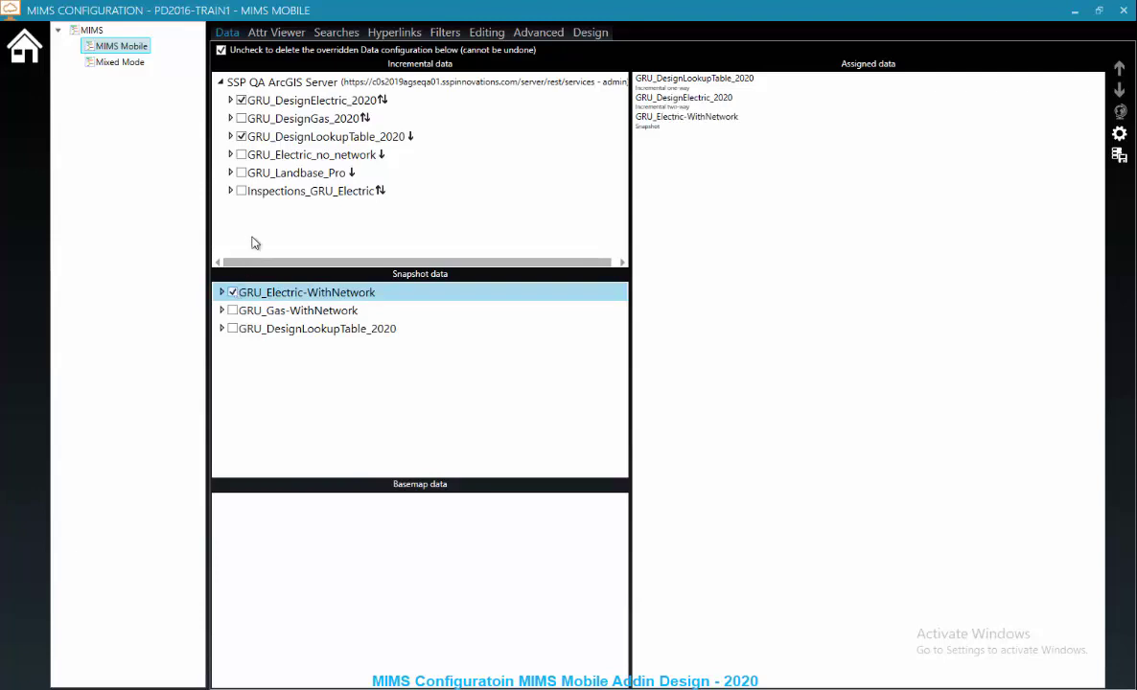
{"action": "left_click", "coordinate": [239, 174]}
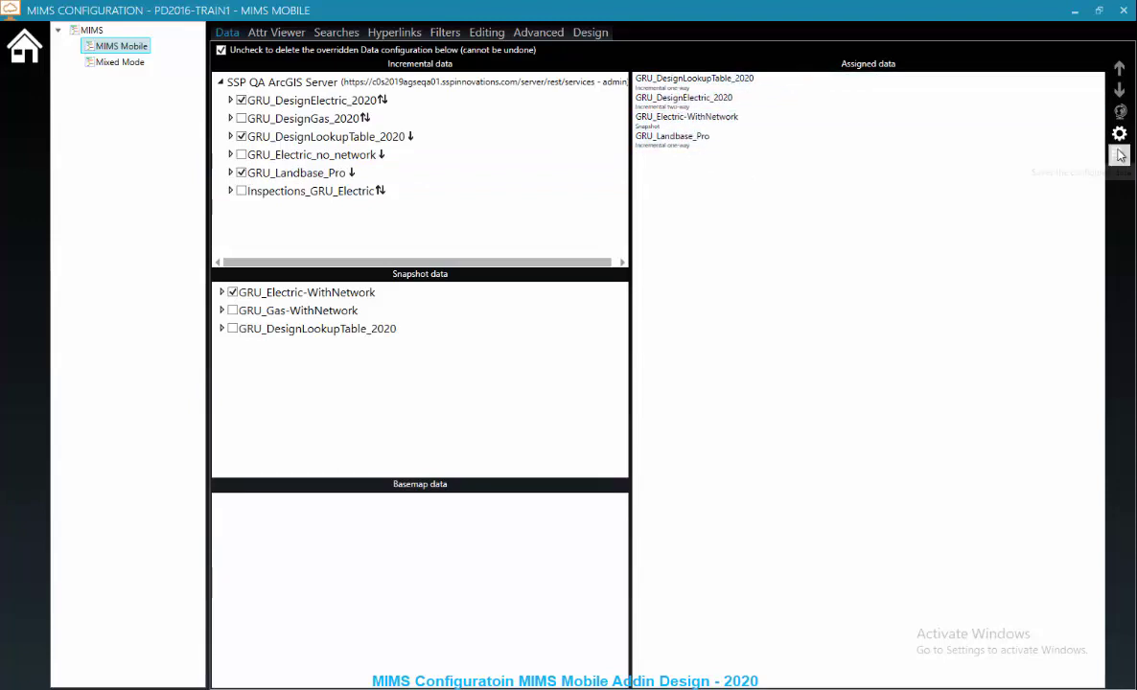
{"action": "left_click", "coordinate": [1119, 155]}
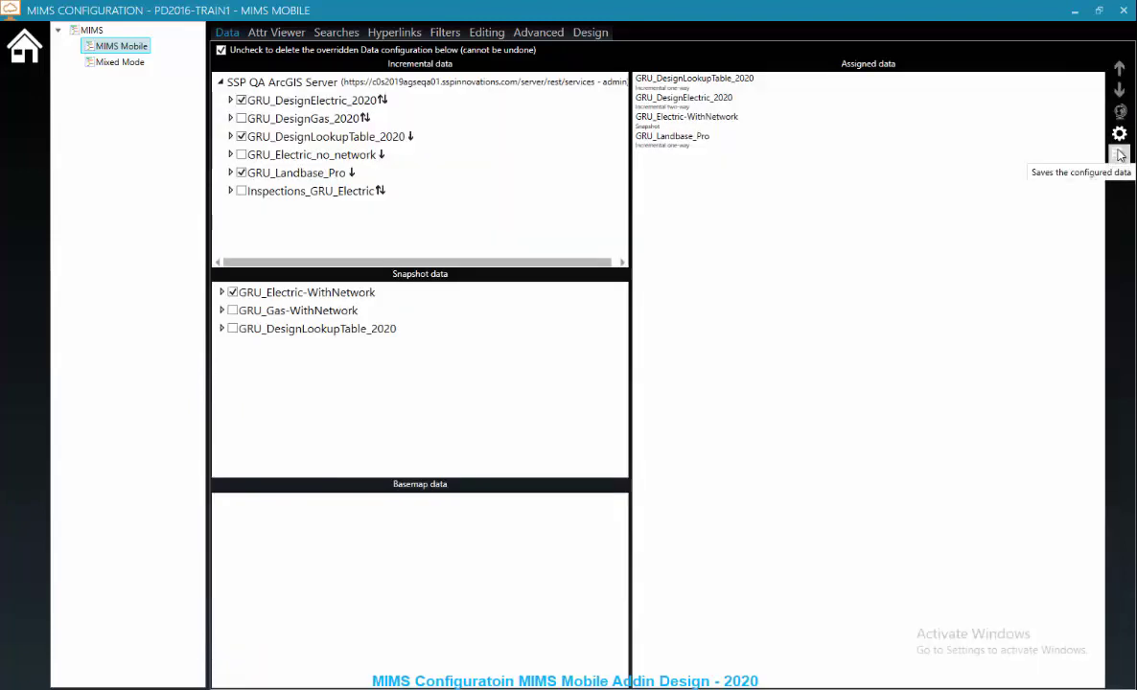
- Create a Design configuration override for the MIMS Mobile group and add a new design with the task name Electric Design
{"action": "left_click", "coordinate": [591, 32]}
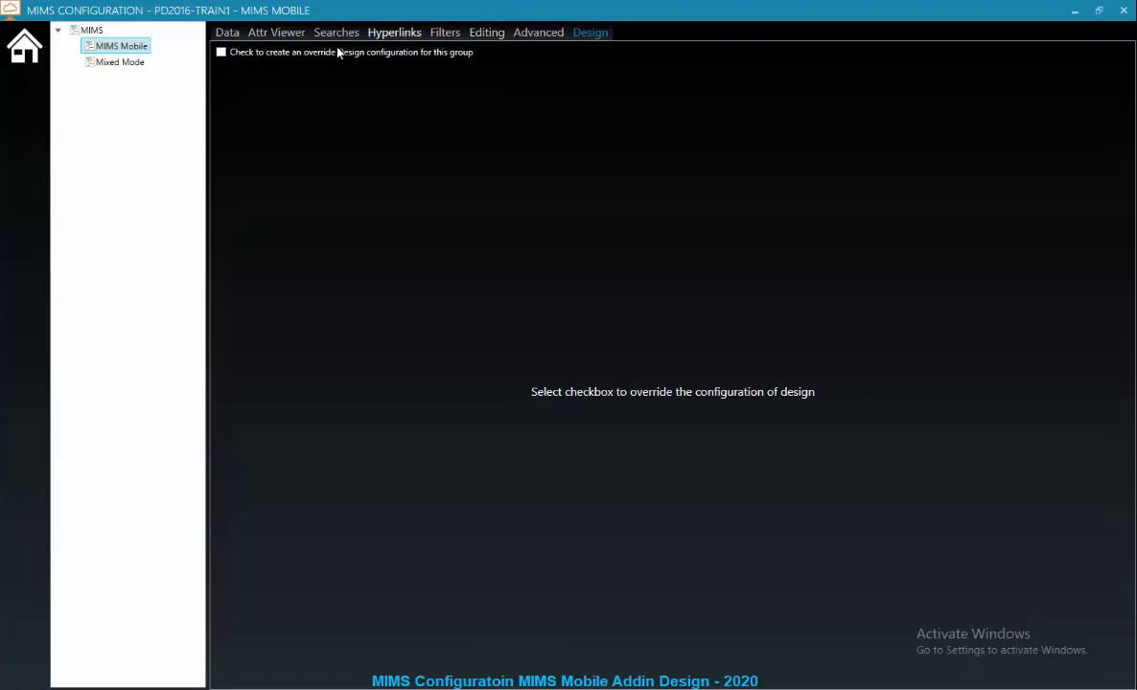
{"action": "left_click", "coordinate": [220, 53]}
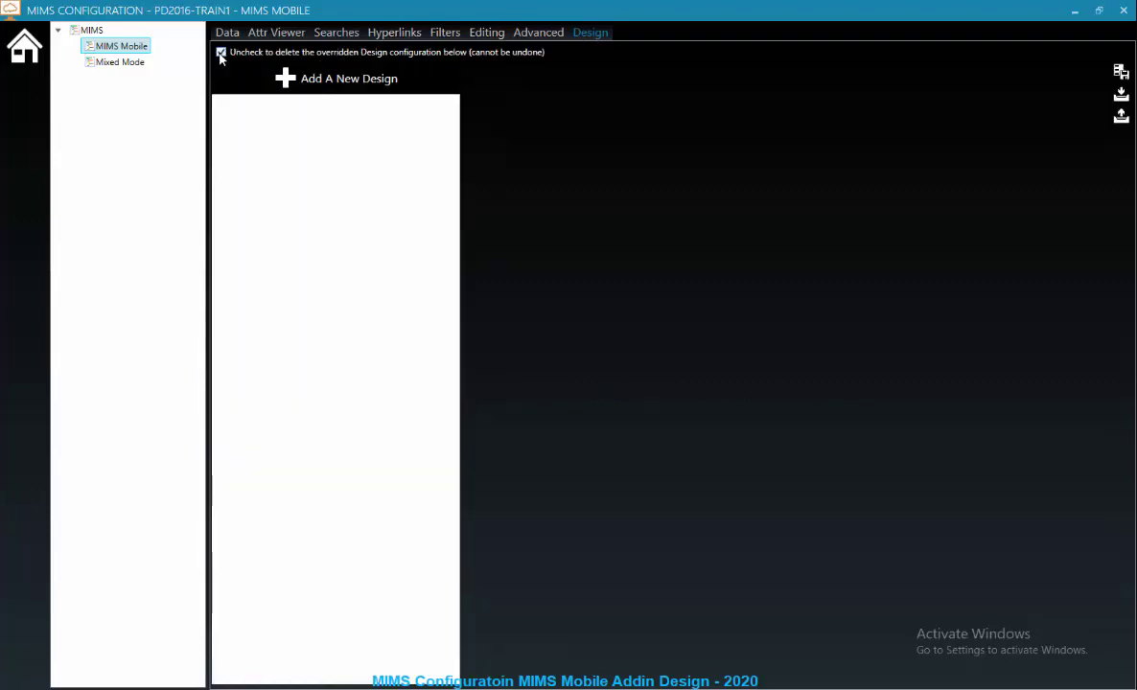
{"action": "left_click", "coordinate": [297, 79]}
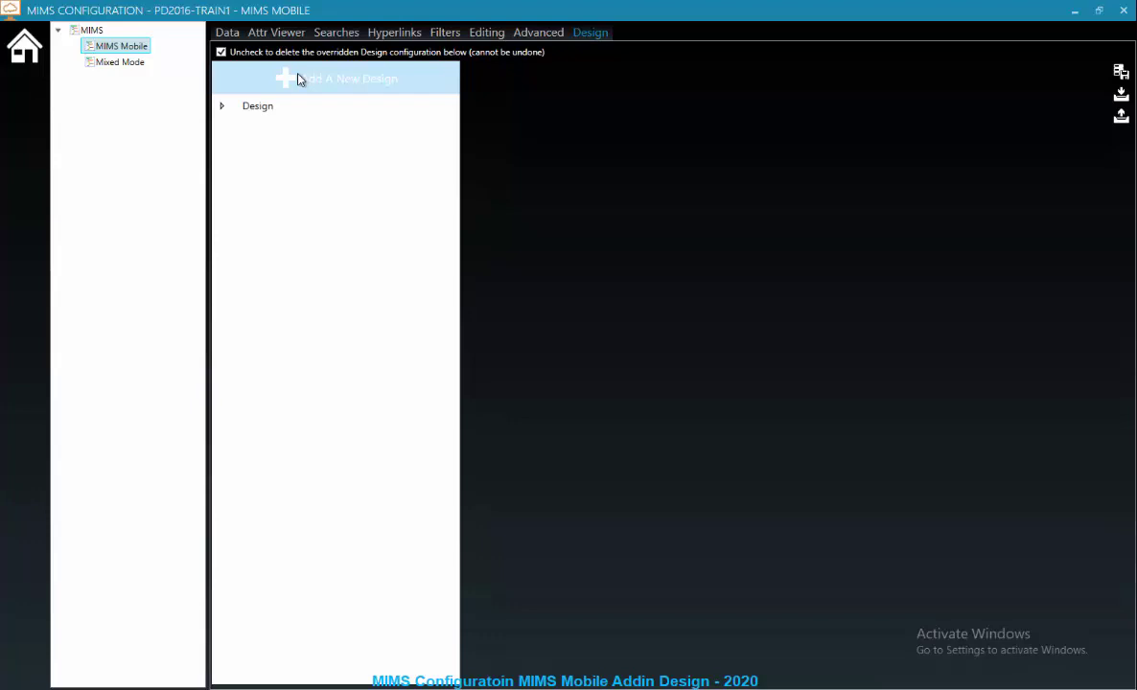
{"action": "left_click", "coordinate": [375, 107]}
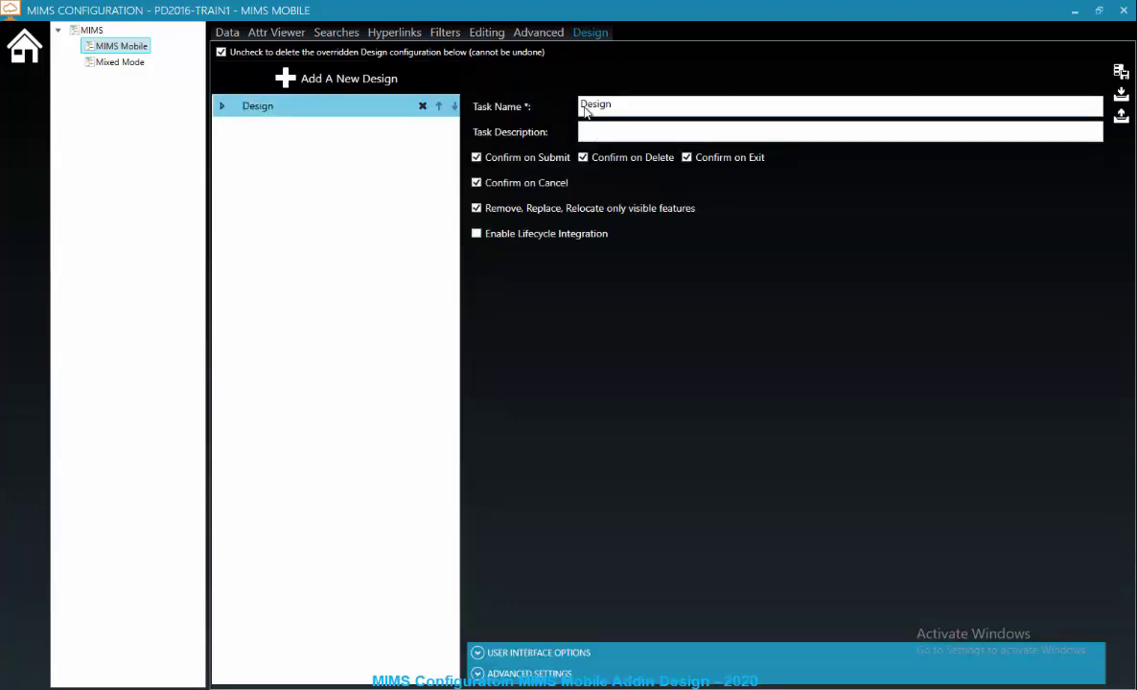
{"action": "type", "text": "Electric"}
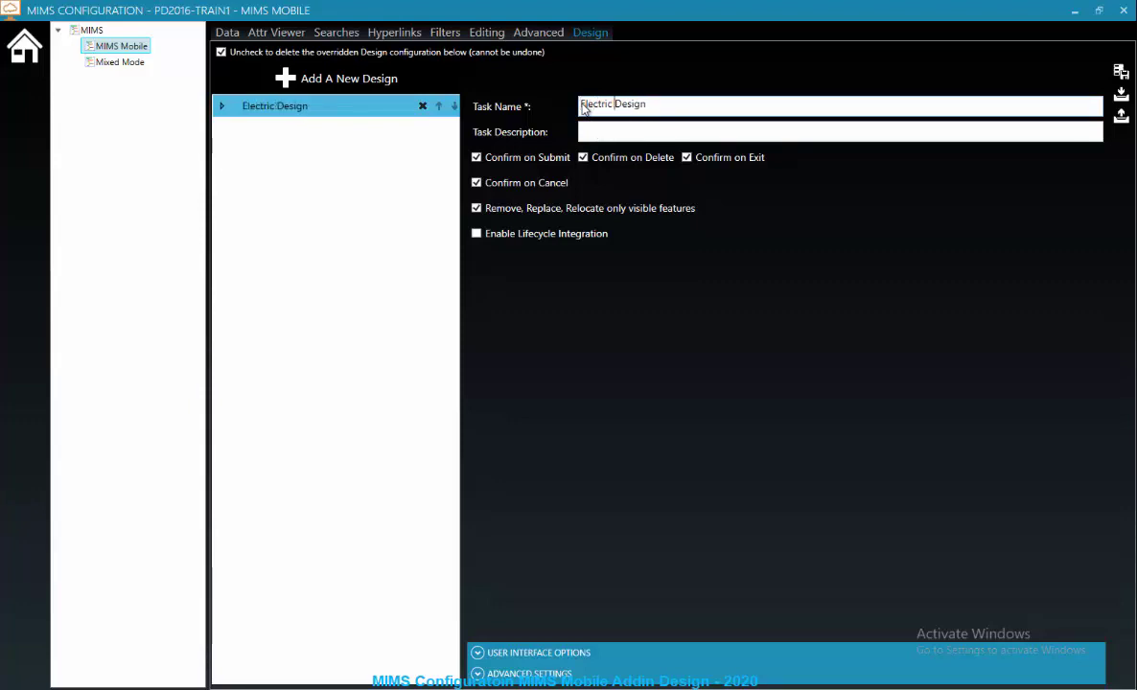
{"action": "left_click", "coordinate": [596, 136]}
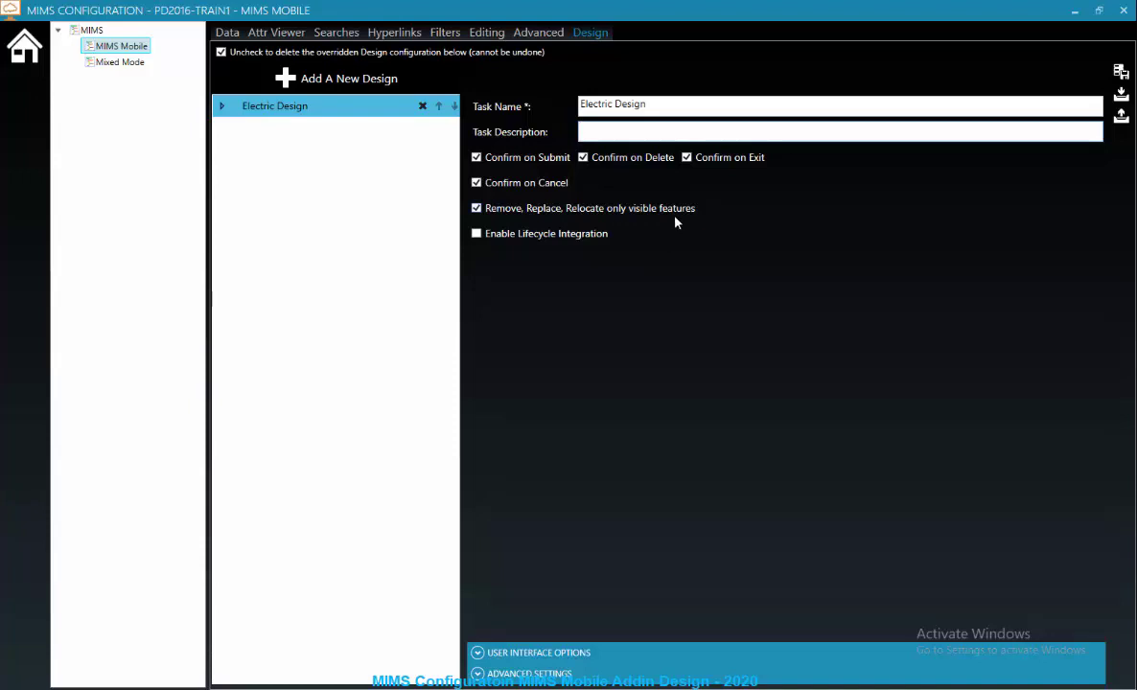
- Examine the user interface options and advanced settings of the Electric Design task
{"action": "left_click", "coordinate": [477, 653]}
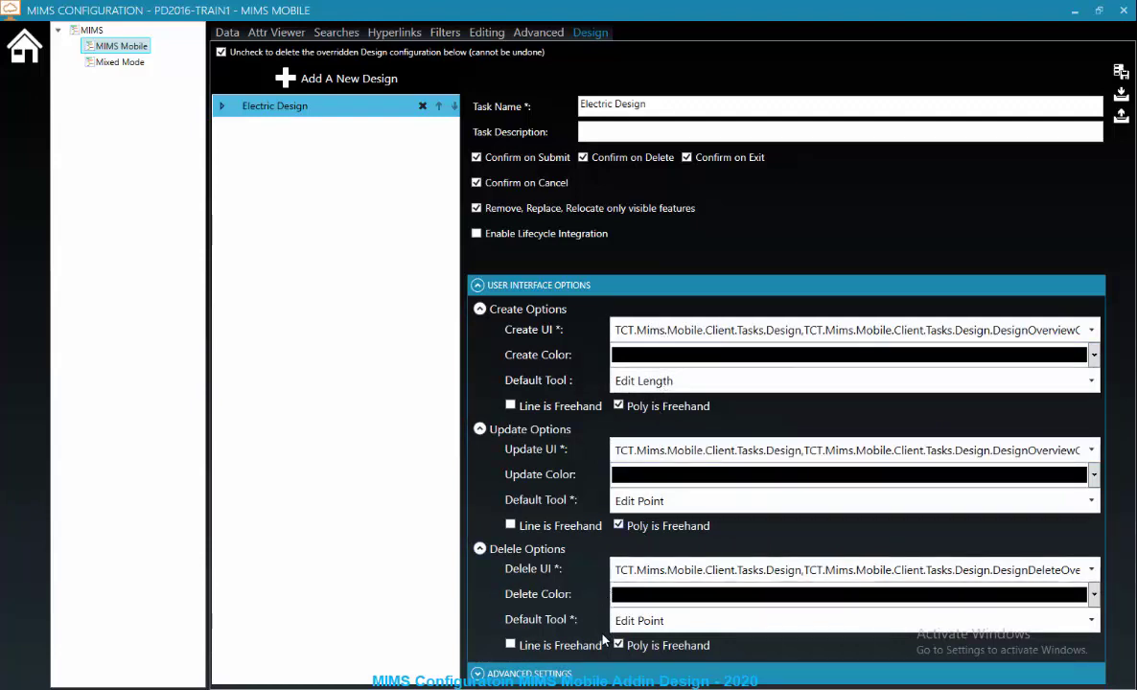
{"action": "scroll", "coordinate": [522, 628], "scroll_direction": "down", "scroll_amount": 1}
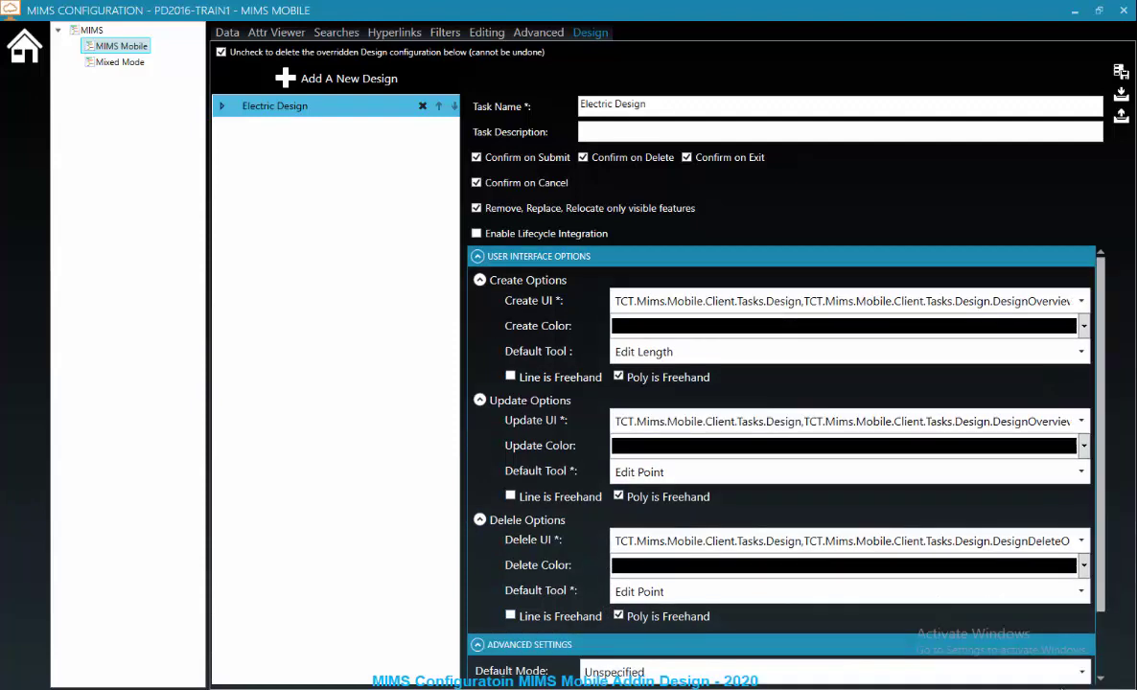
{"action": "left_click", "coordinate": [1099, 678]}
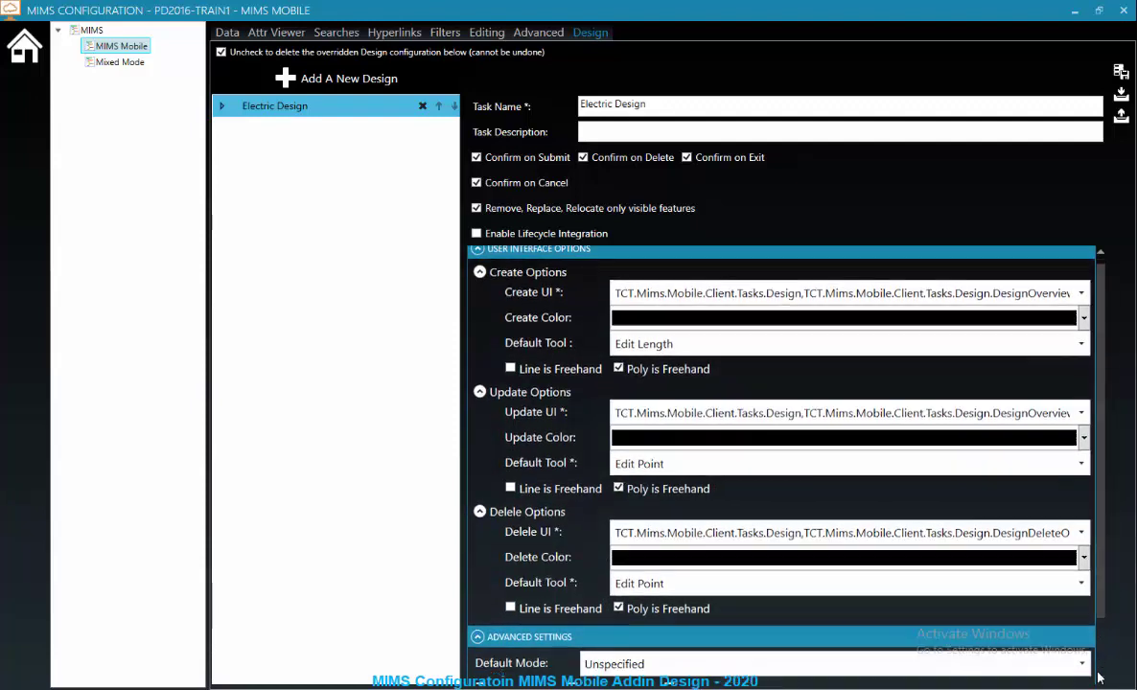
{"action": "scroll", "coordinate": [1099, 678], "scroll_direction": "down", "scroll_amount": 2}
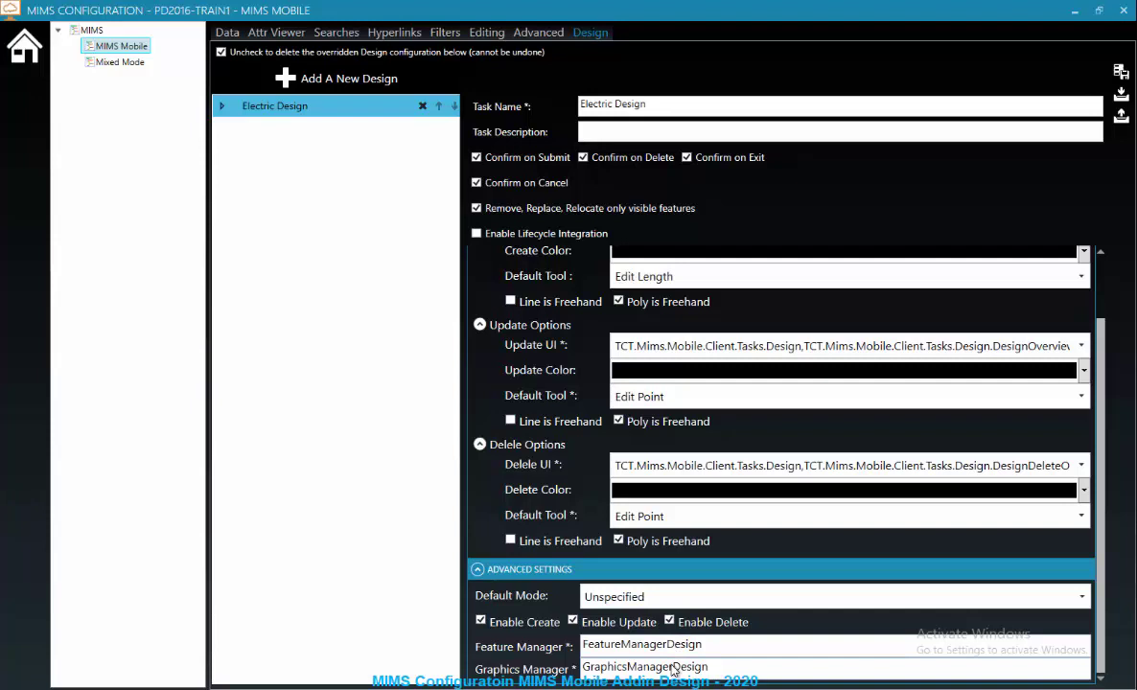
- Set the Electric Design wireframe's Line Bendable Filter to UG, CU table to Design_CU_Mapping_Ele and work function table to Design_WorkFunction
{"action": "left_click", "coordinate": [221, 108]}
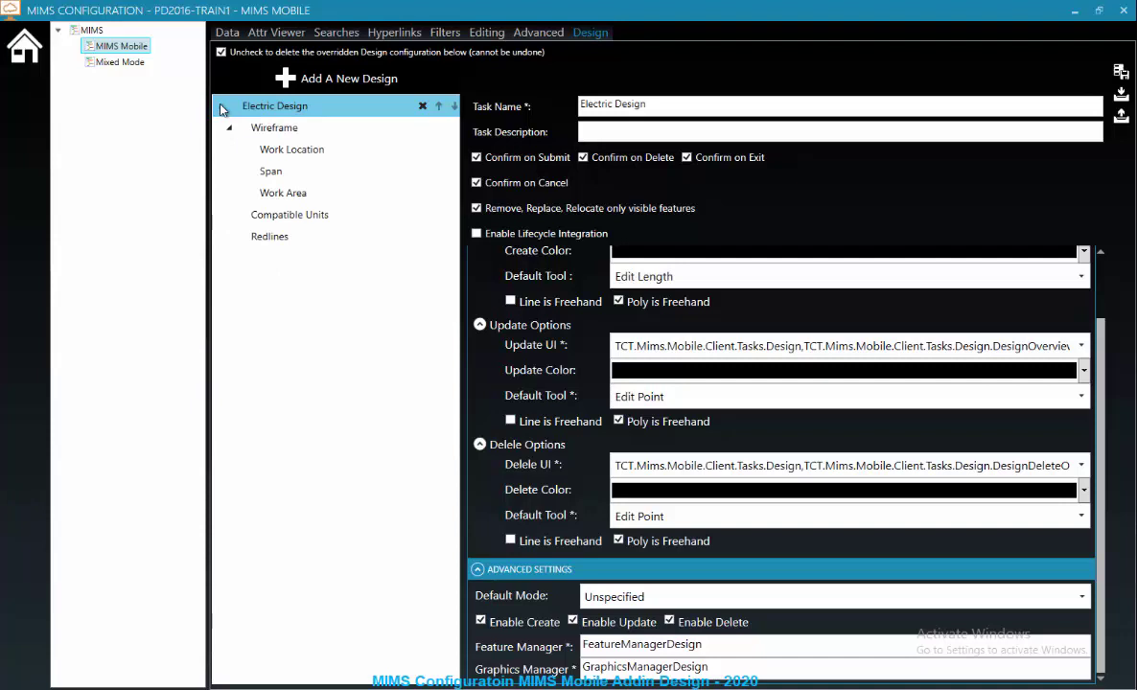
{"action": "left_click", "coordinate": [229, 129]}
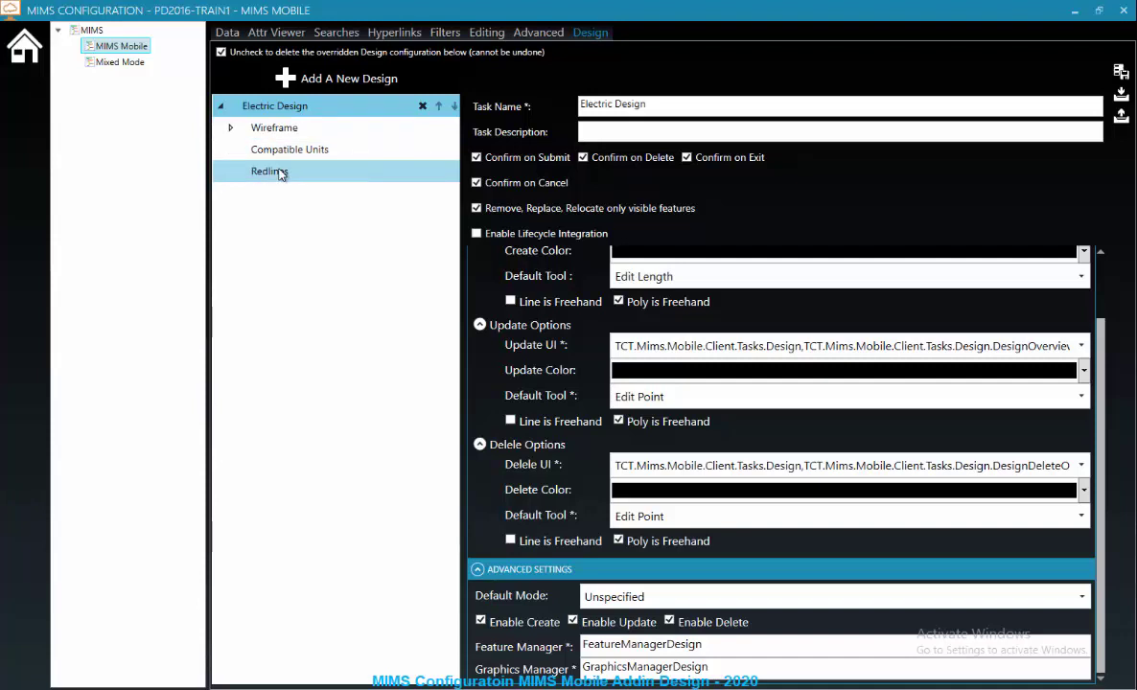
{"action": "left_click", "coordinate": [277, 131]}
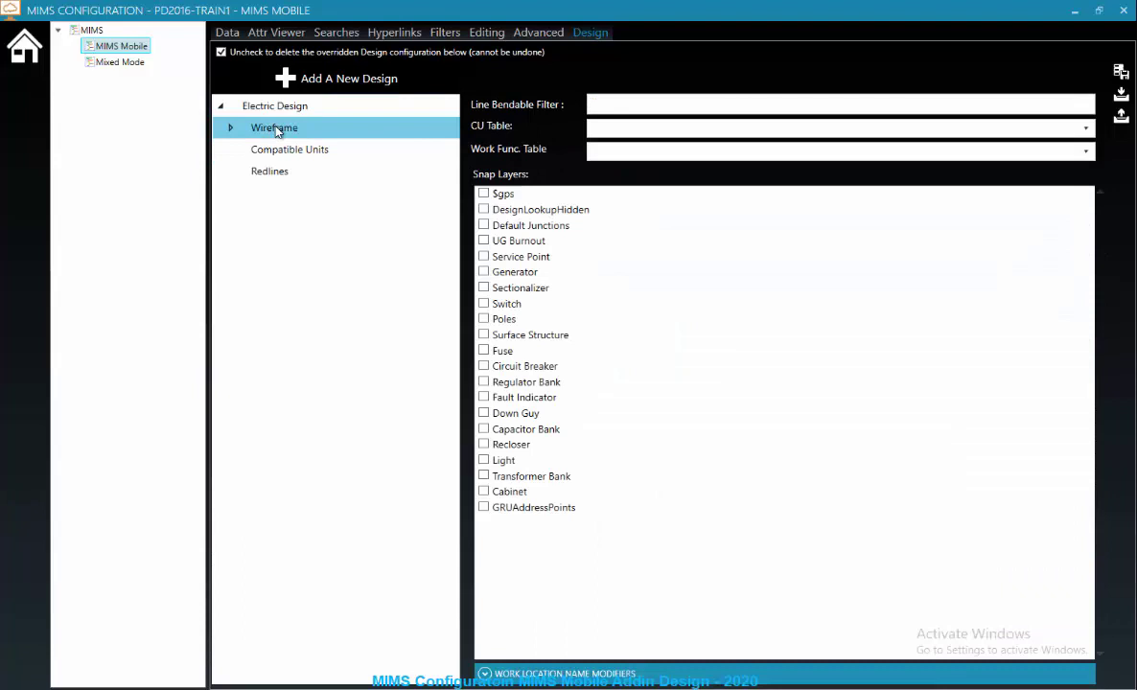
{"action": "left_click", "coordinate": [633, 110]}
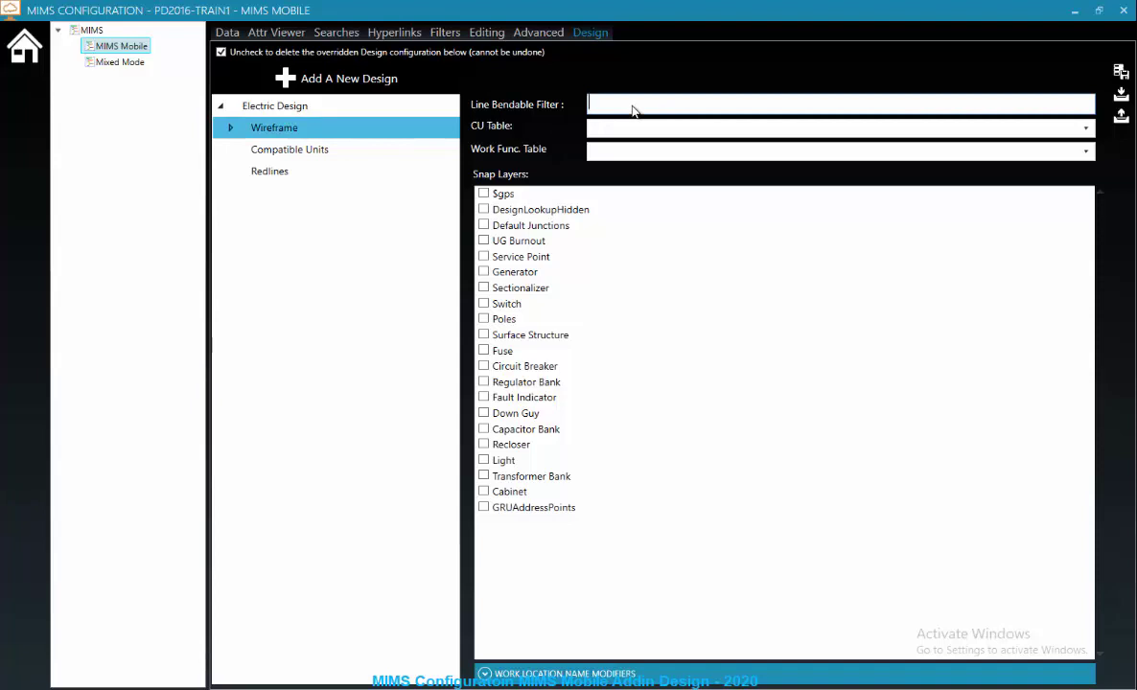
{"action": "type", "text": "UG"}
{"action": "left_click", "coordinate": [615, 130]}
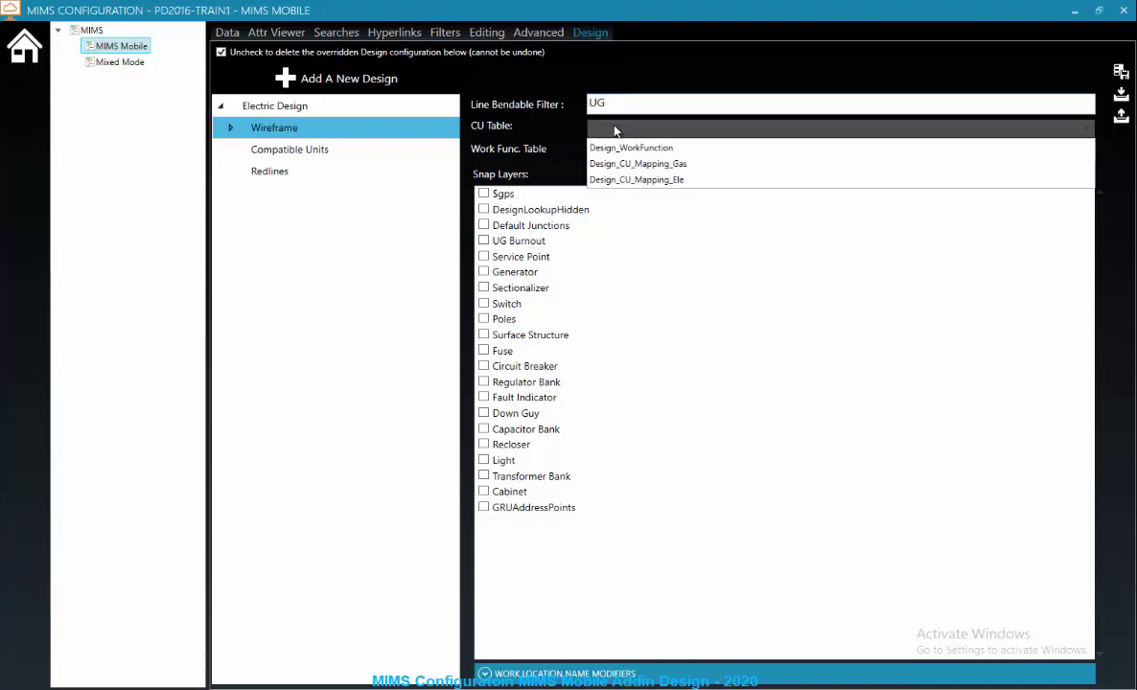
{"action": "left_click", "coordinate": [643, 181]}
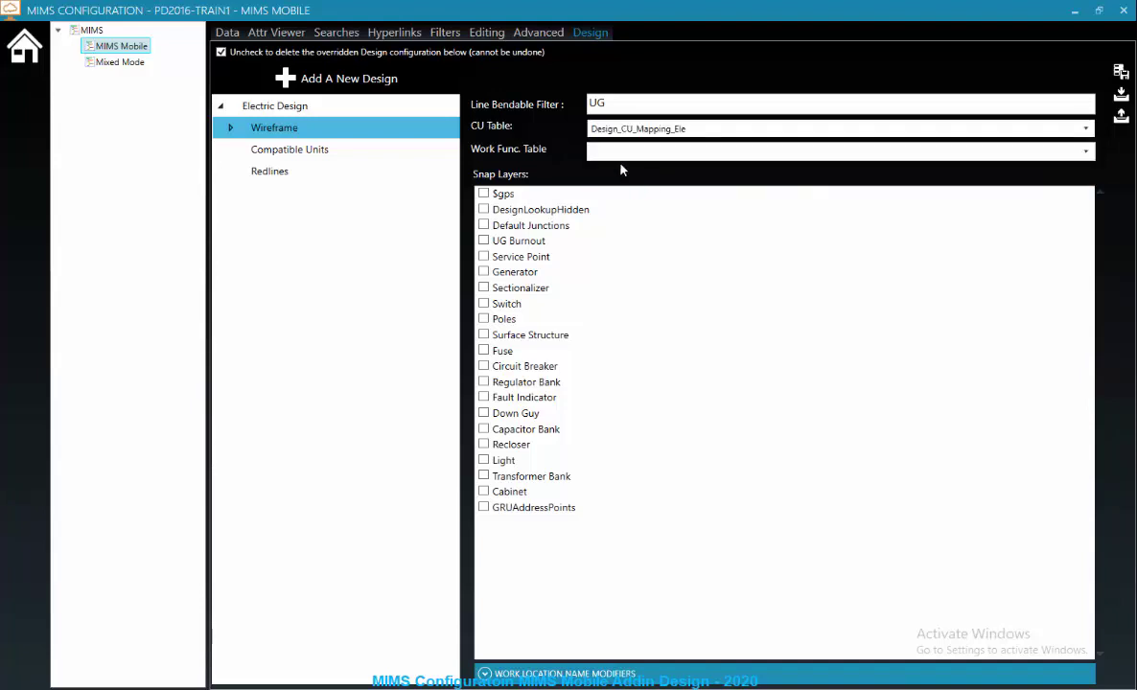
{"action": "left_click", "coordinate": [619, 158]}
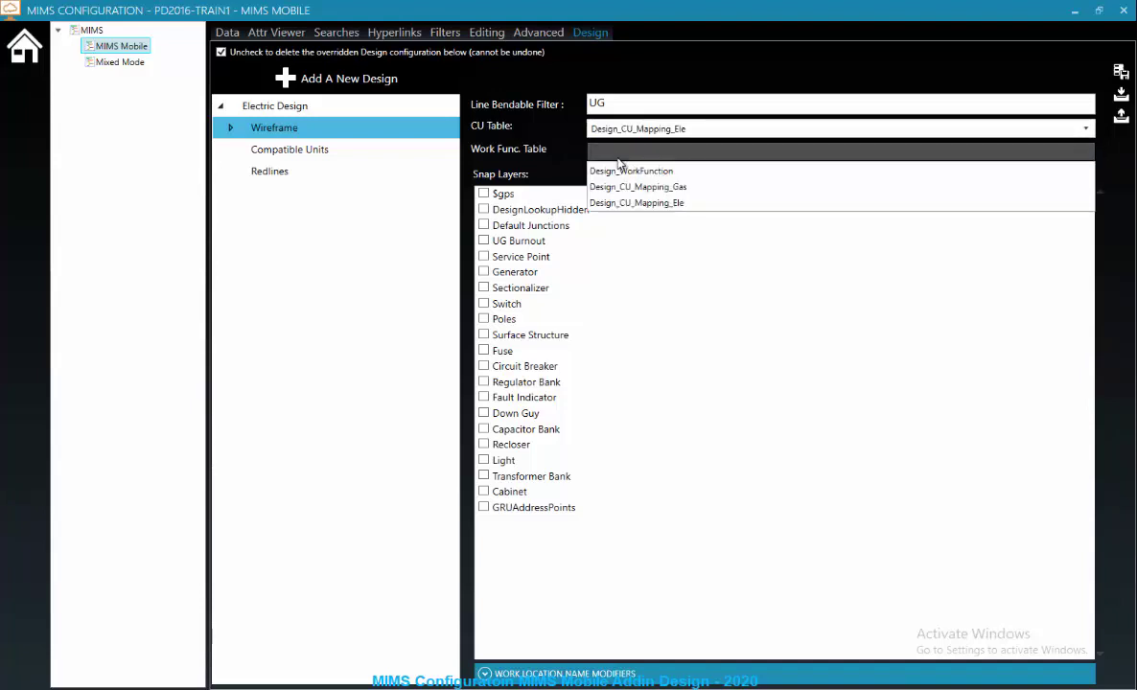
{"action": "left_click", "coordinate": [622, 172]}
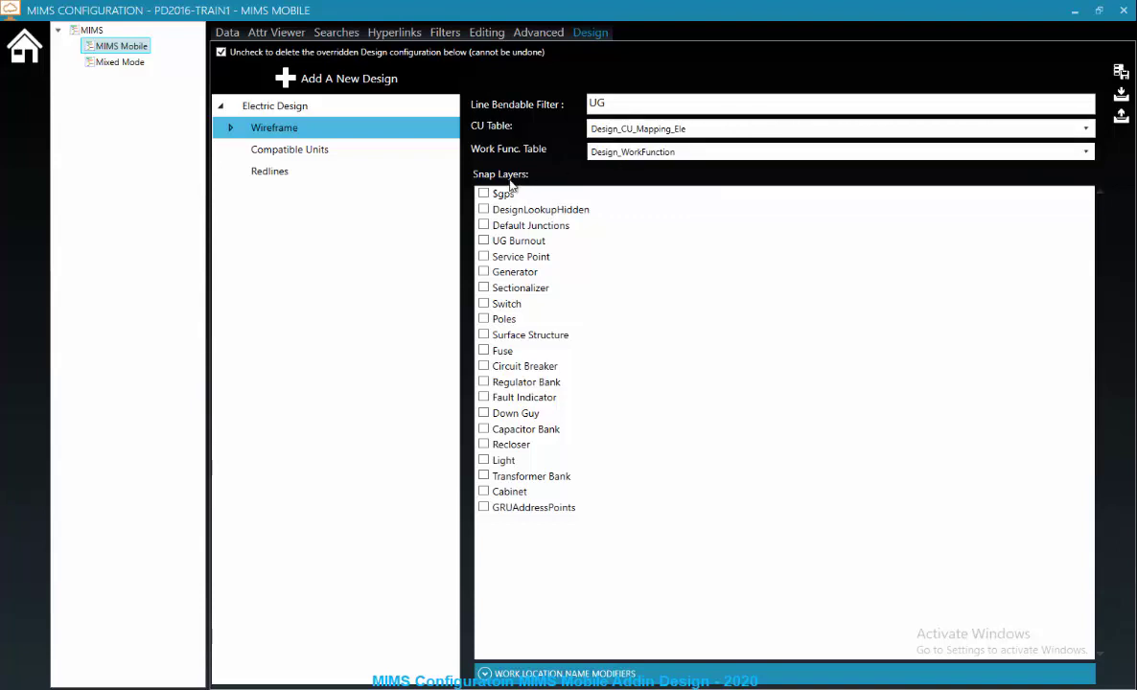
- Enable Service Point, Poles and Surface Structure as wireframe snap layers, and set the work location name prefix to WL and suffix to 0
{"action": "left_click", "coordinate": [483, 336]}
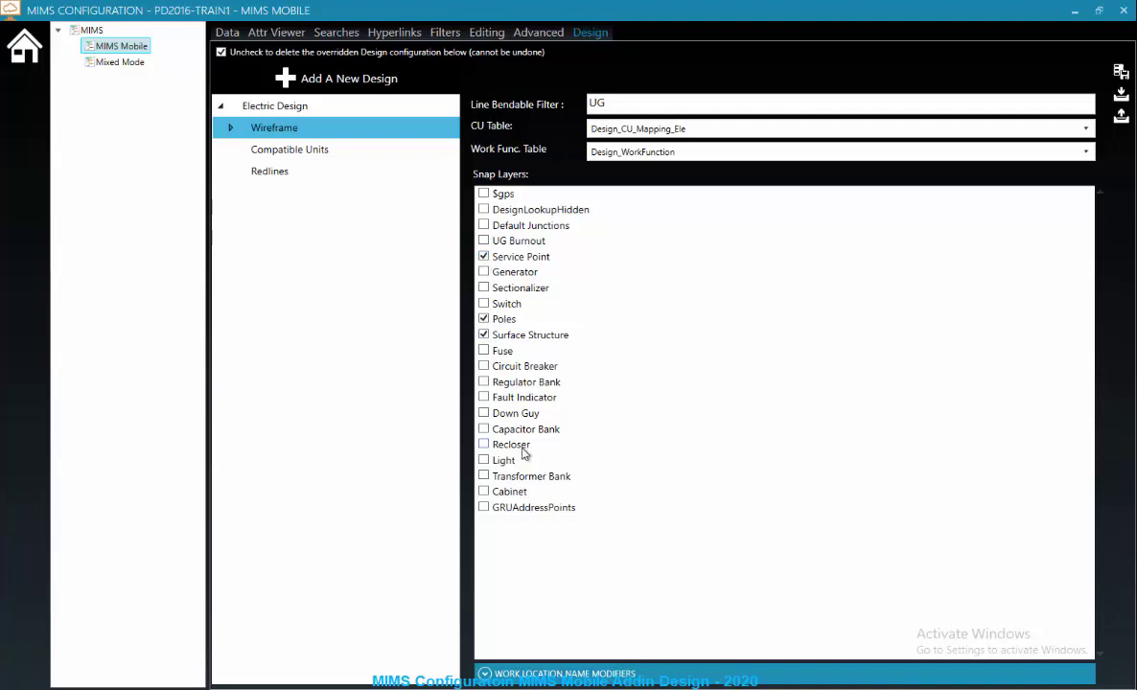
{"action": "left_click", "coordinate": [514, 679]}
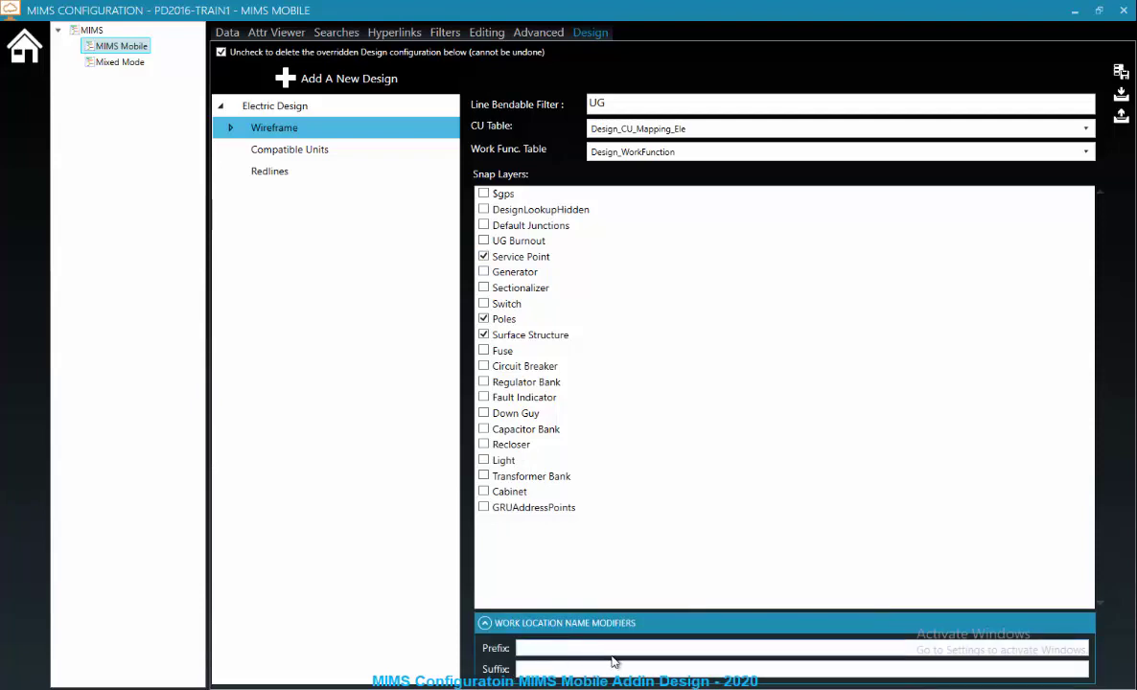
{"action": "type", "text": "WL"}
{"action": "left_click", "coordinate": [536, 672]}
{"action": "type", "text": "0"}
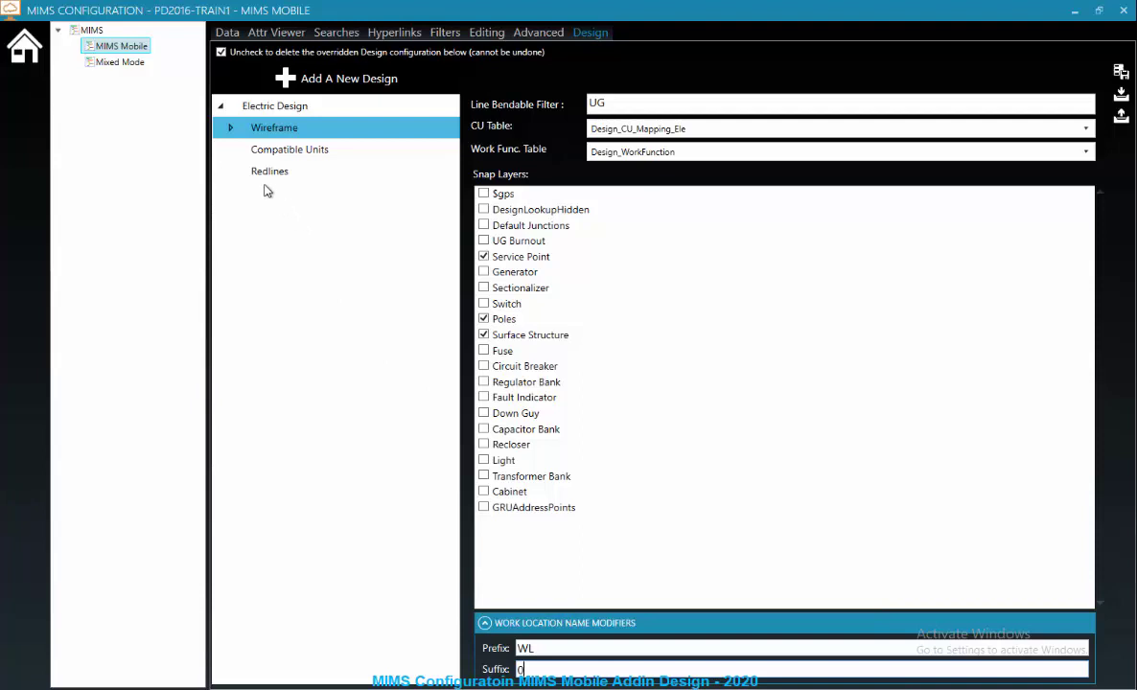
- Set the wireframe Work Location's incremental data to GRU_DesignElectric_2020 and its layer to Work Location
{"action": "left_click", "coordinate": [231, 128]}
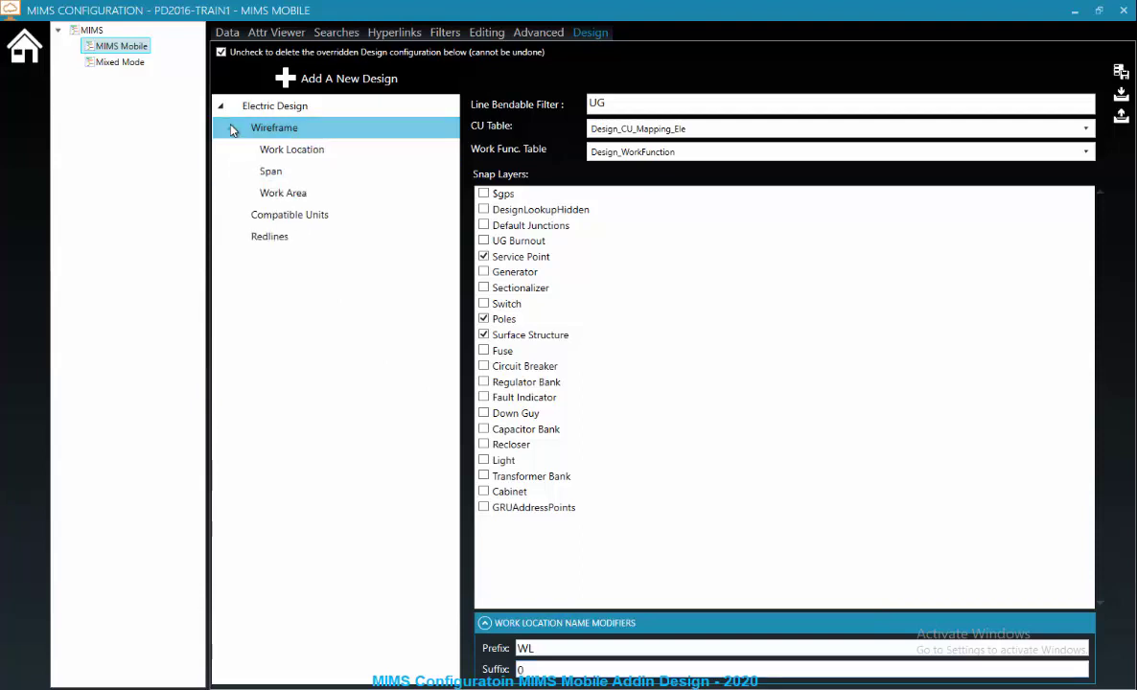
{"action": "left_click", "coordinate": [296, 159]}
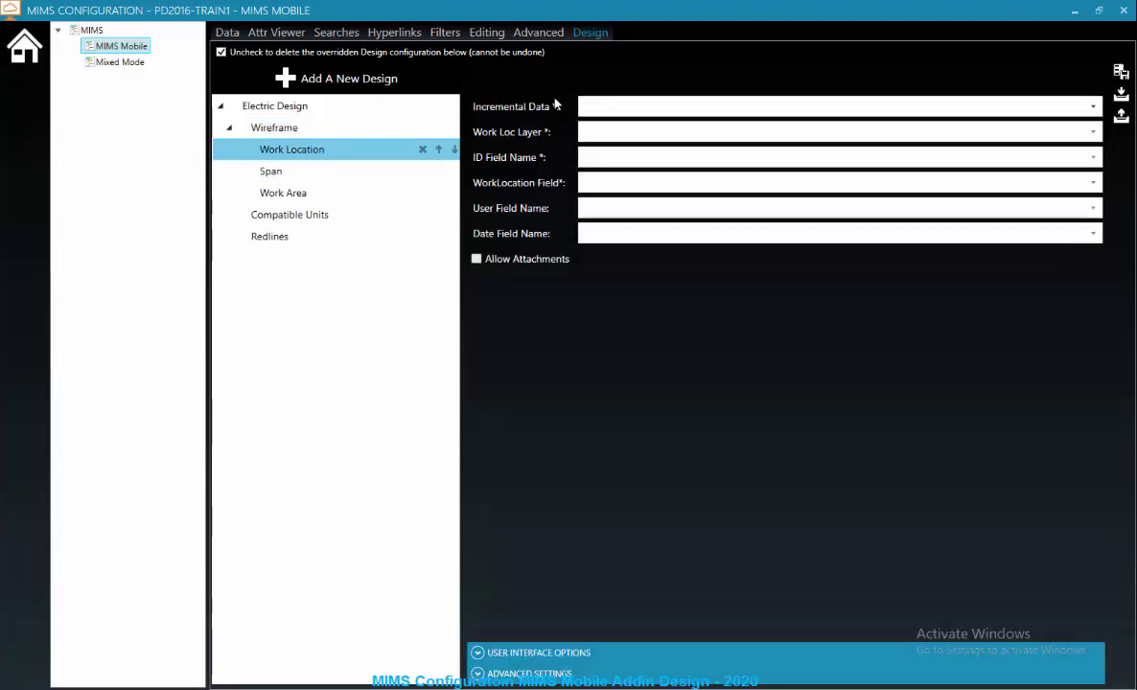
{"action": "left_click", "coordinate": [624, 128]}
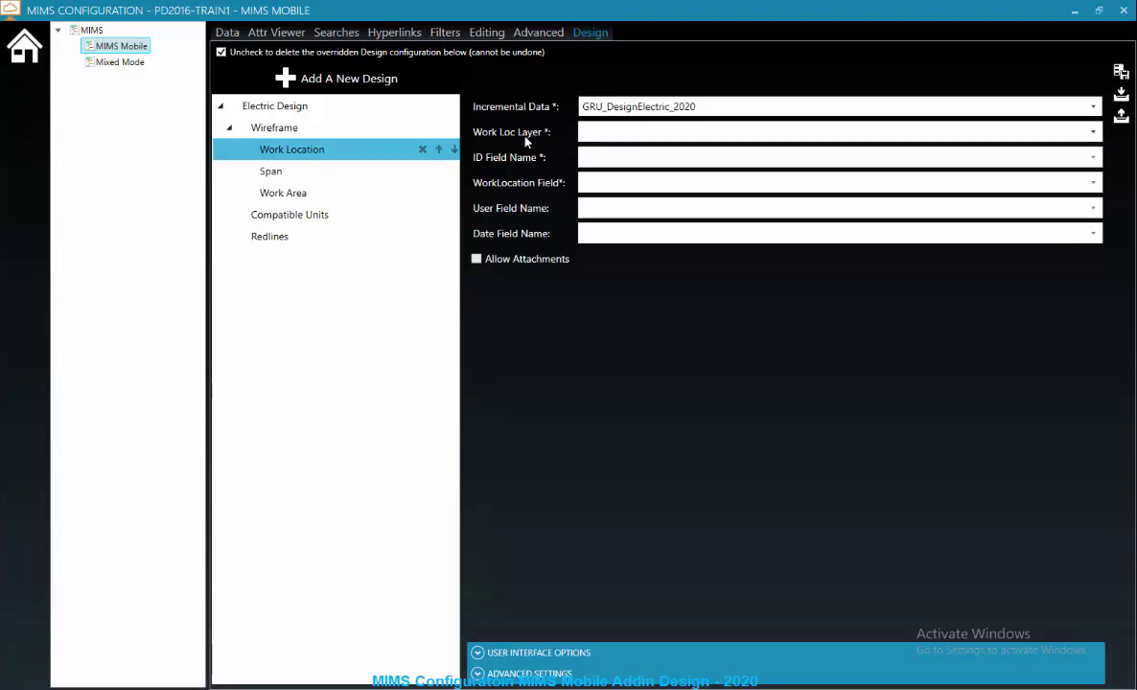
{"action": "left_click", "coordinate": [606, 138]}
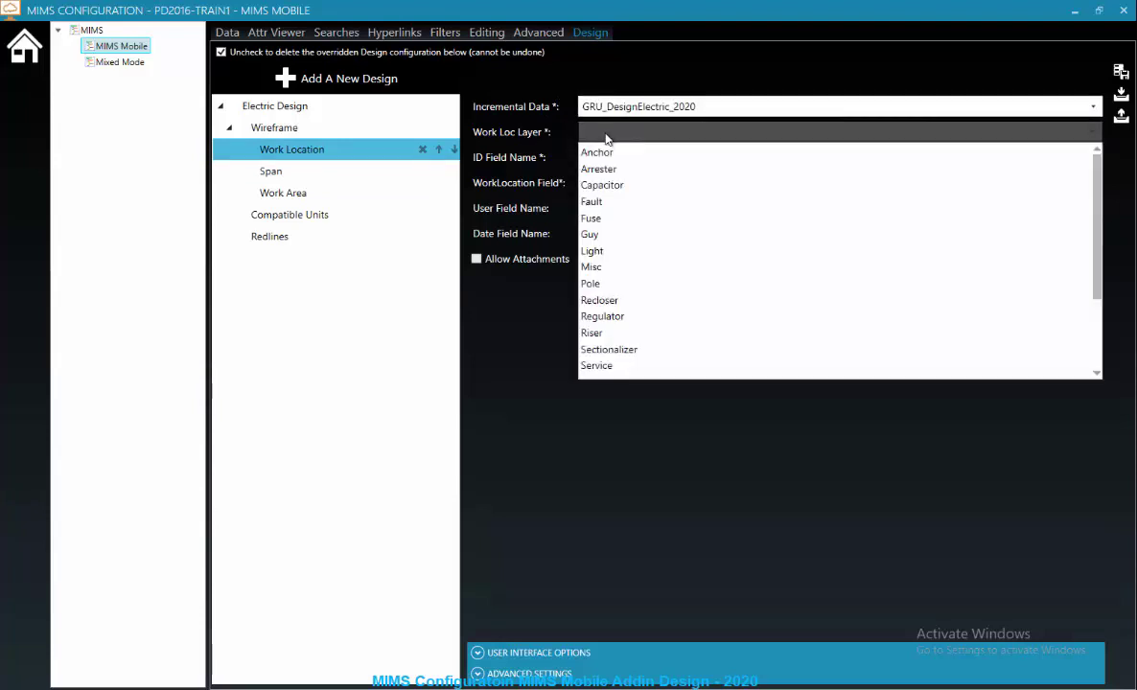
{"action": "scroll", "coordinate": [618, 260], "scroll_direction": "down", "scroll_amount": 2}
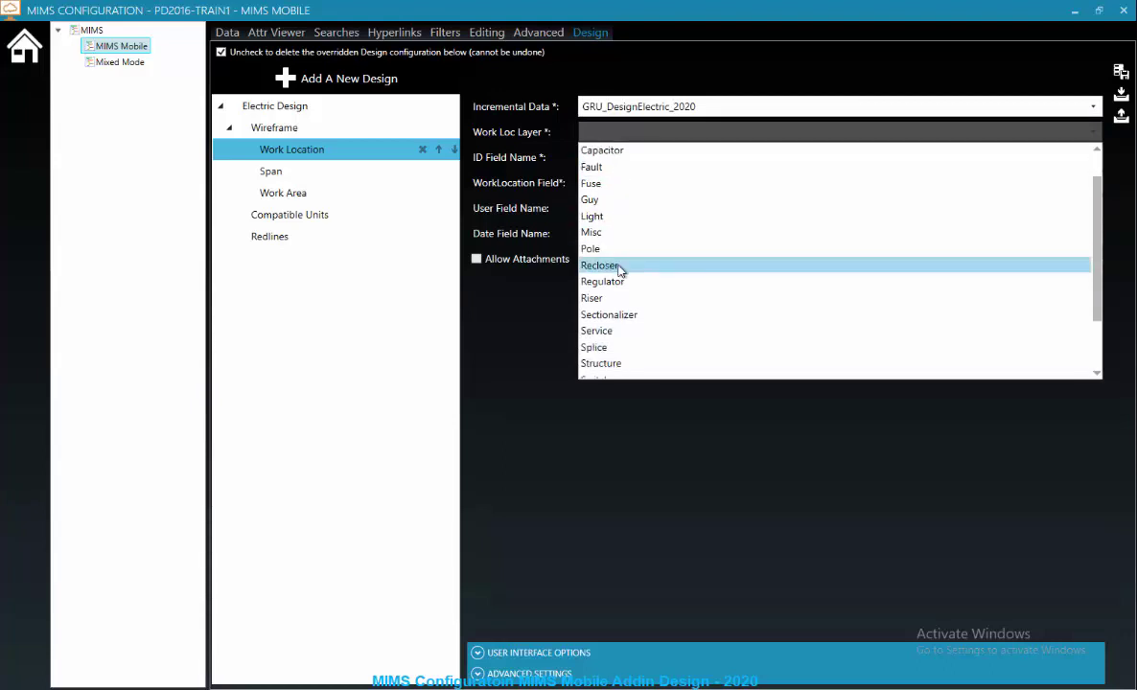
{"action": "scroll", "coordinate": [618, 270], "scroll_direction": "down", "scroll_amount": 1}
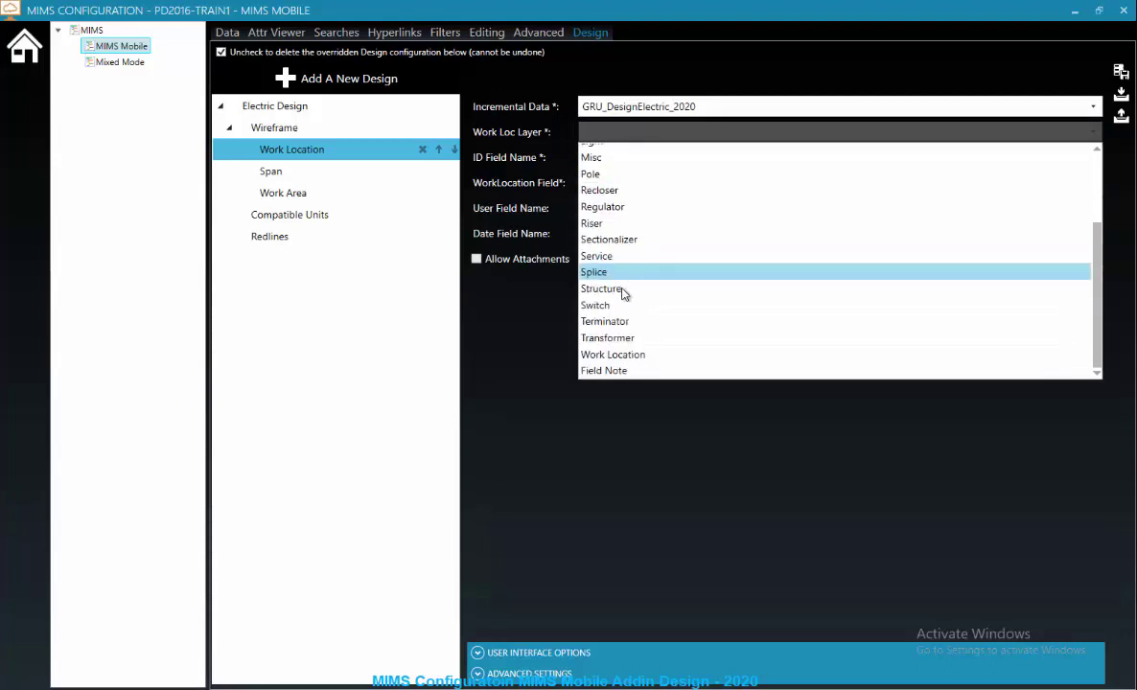
{"action": "left_click", "coordinate": [631, 355]}
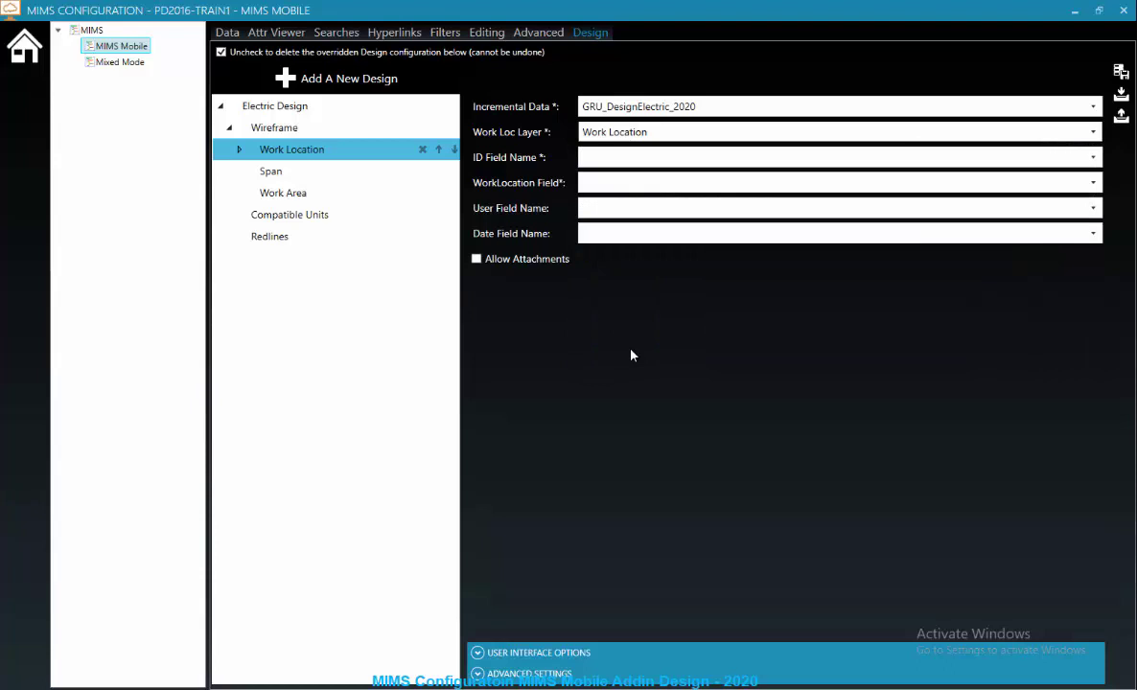
- Set the Work Location's ID field name to DesignId and its WorkLocation field to LocationName
{"action": "left_click", "coordinate": [597, 159]}
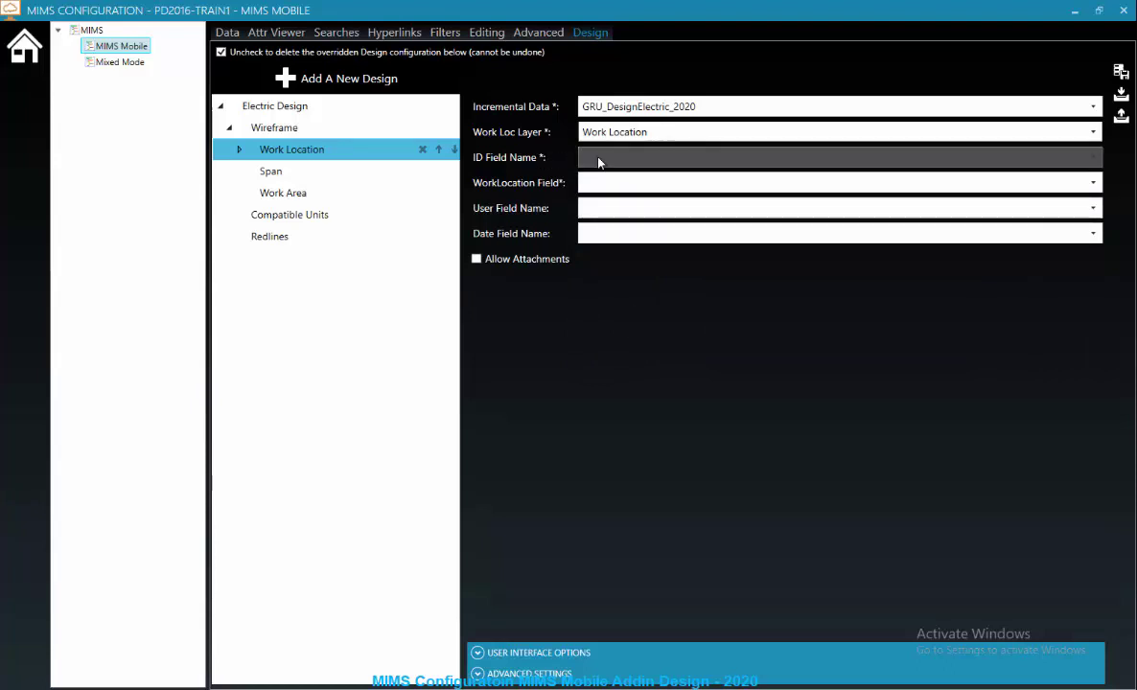
{"action": "left_click", "coordinate": [602, 178]}
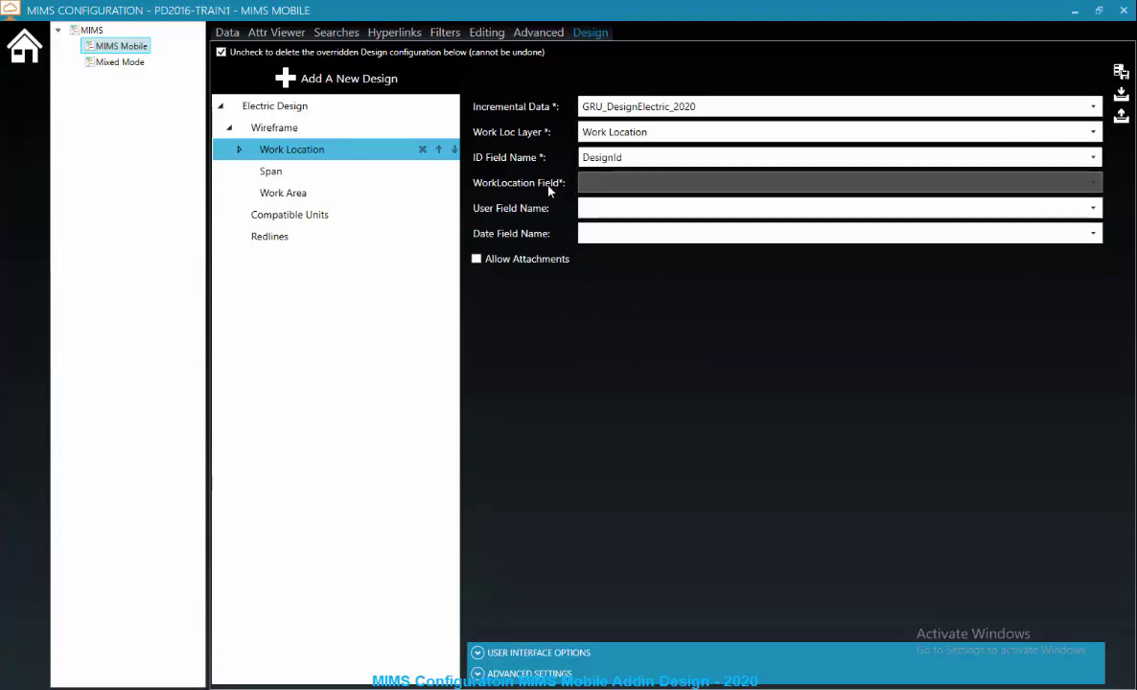
{"action": "left_click", "coordinate": [607, 184]}
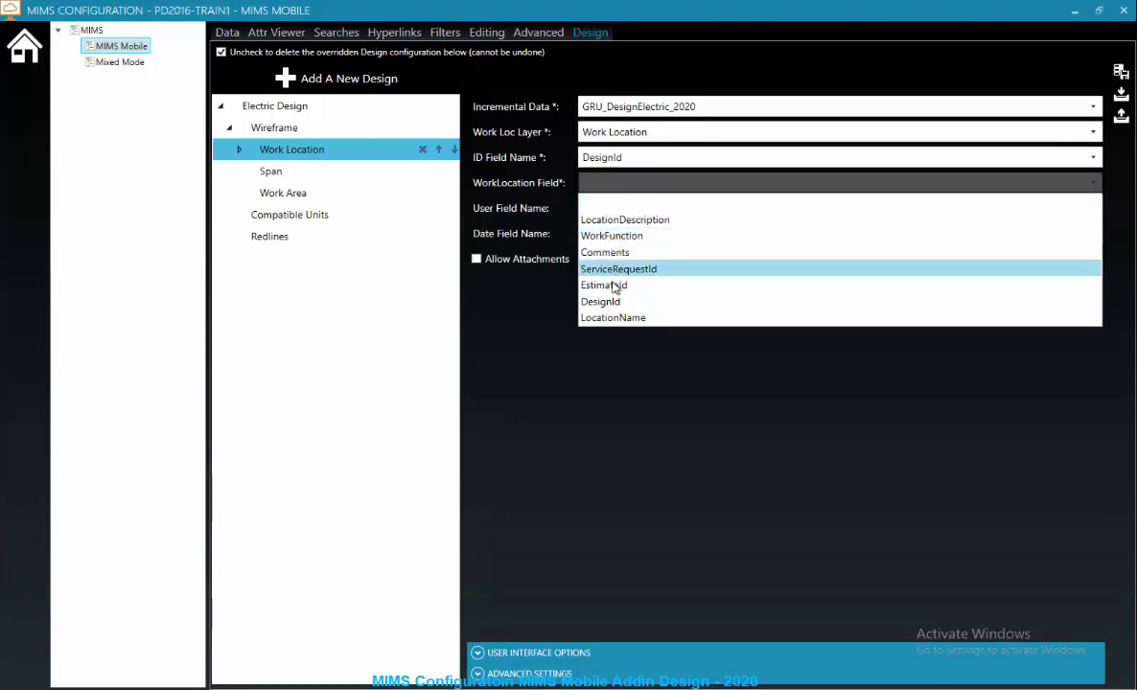
{"action": "left_click", "coordinate": [619, 318]}
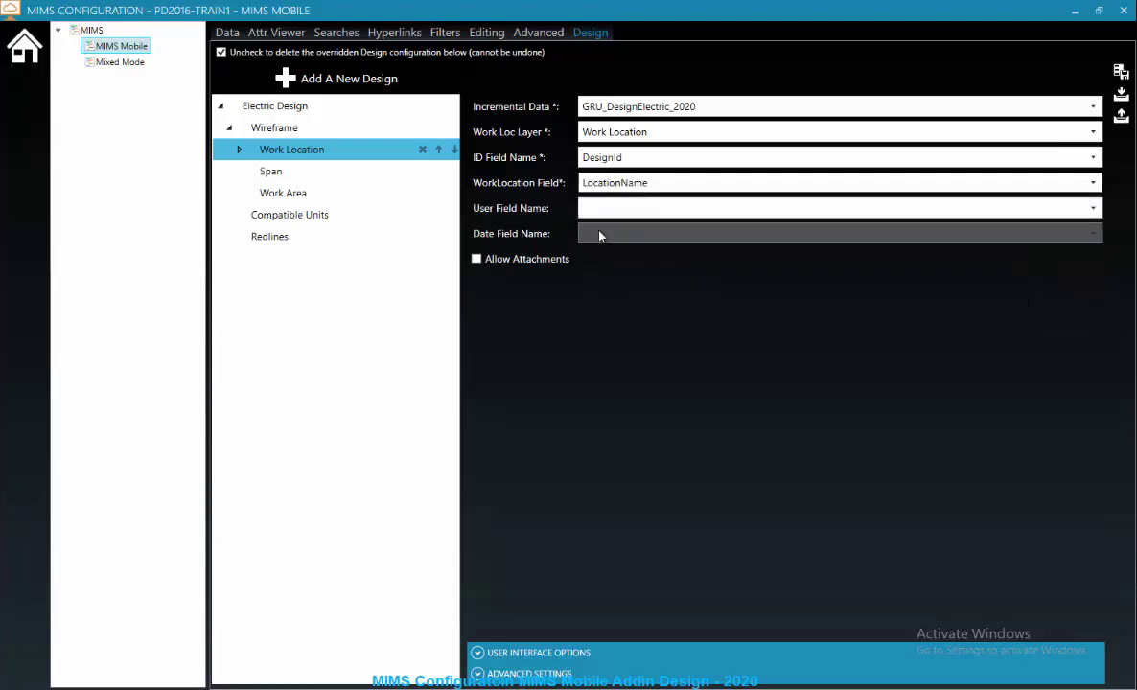
- Allow attachments for the Work Location and show its user interface options and advanced settings
{"action": "left_click", "coordinate": [480, 261]}
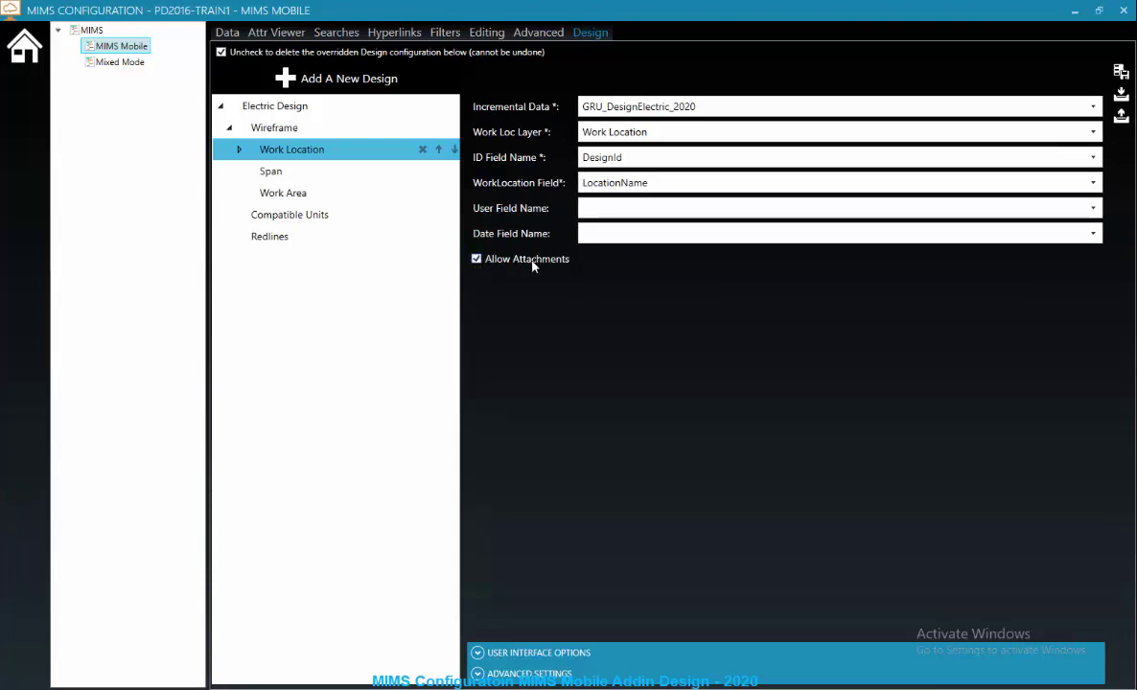
{"action": "left_click", "coordinate": [479, 656]}
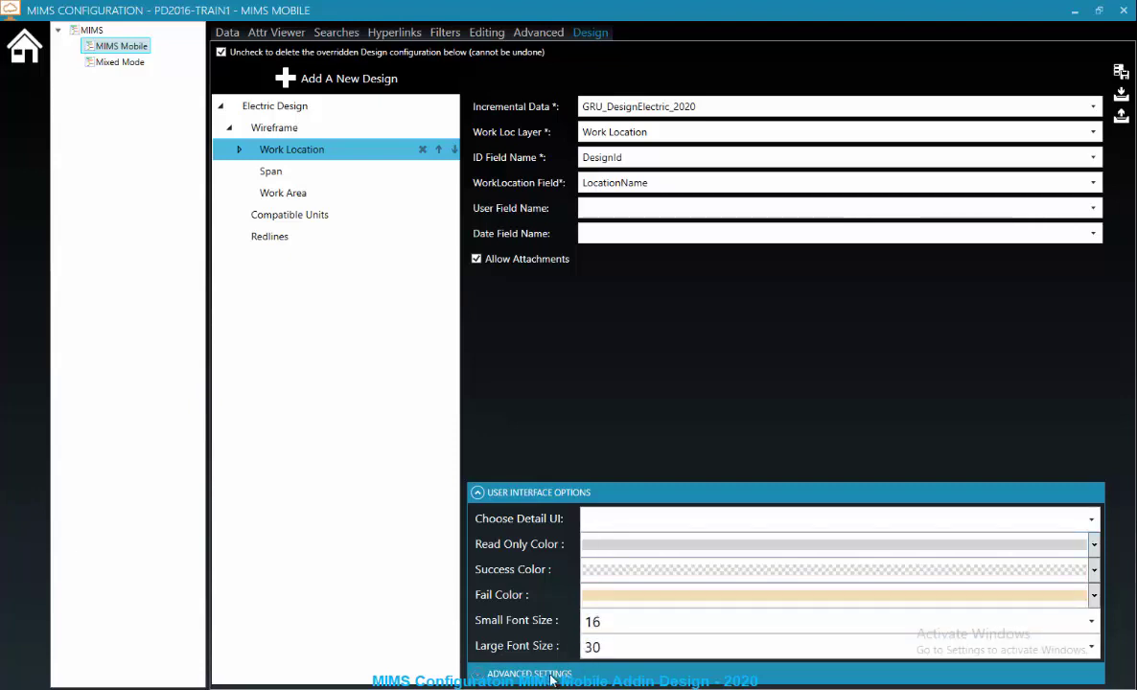
{"action": "left_click", "coordinate": [508, 674]}
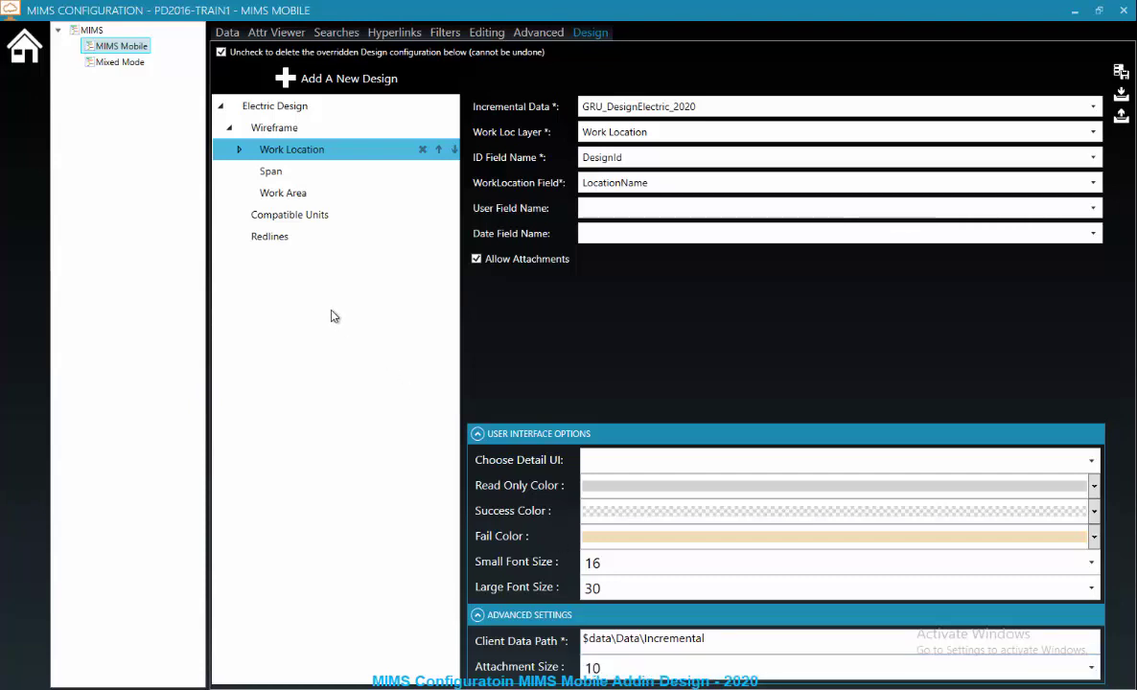
- Set the wireframe Span's incremental data to GRU_DesignElectric_2020 and its span layer to Span
{"action": "left_click", "coordinate": [275, 173]}
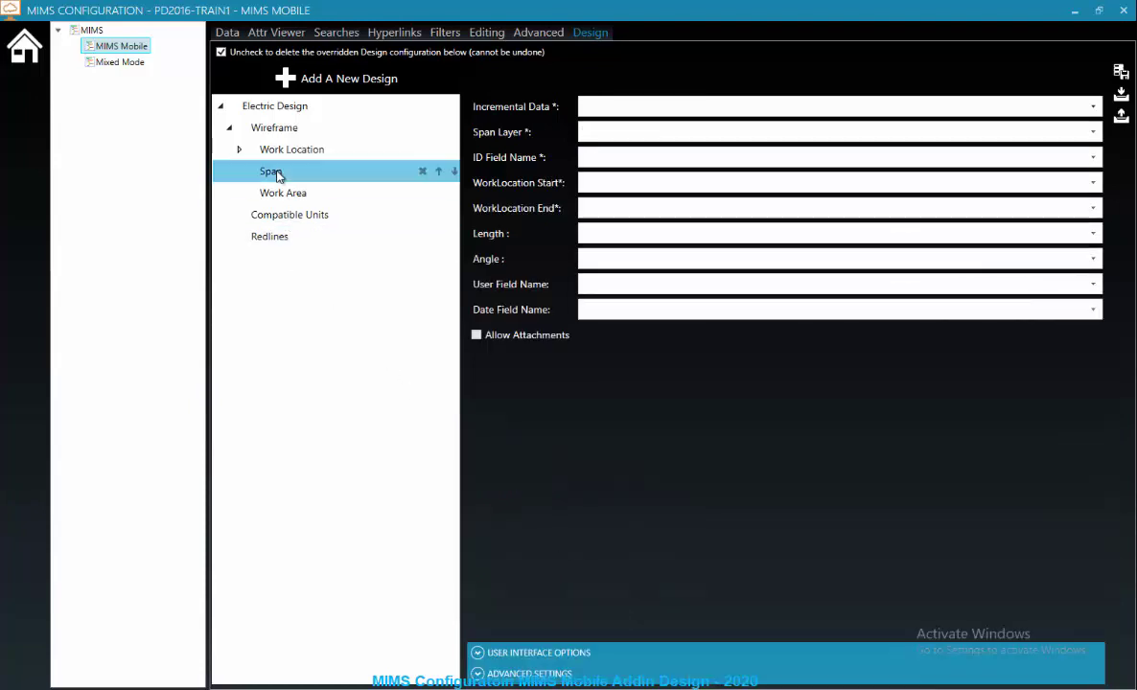
{"action": "left_click", "coordinate": [611, 111]}
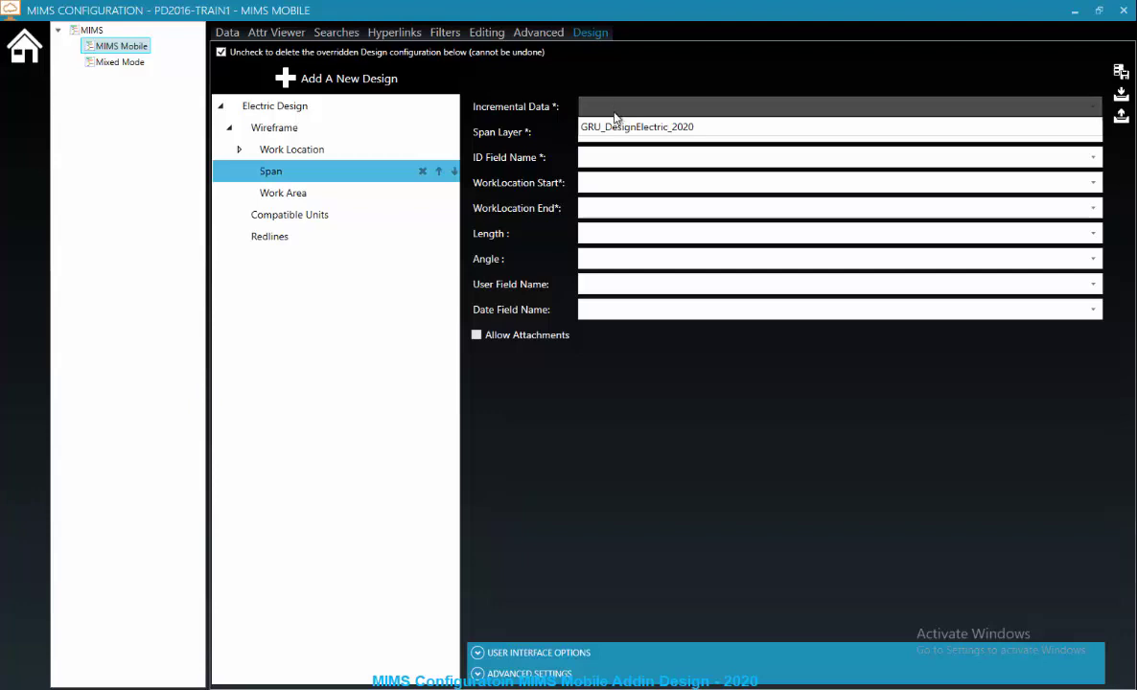
{"action": "left_click", "coordinate": [618, 125]}
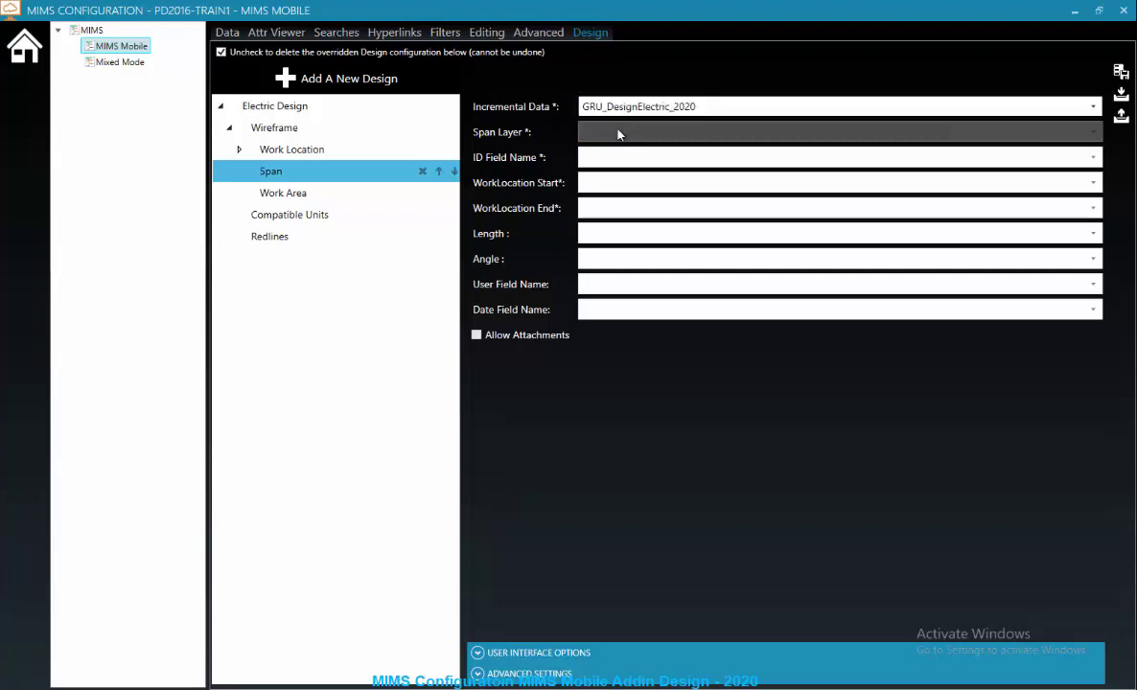
{"action": "left_click", "coordinate": [618, 134]}
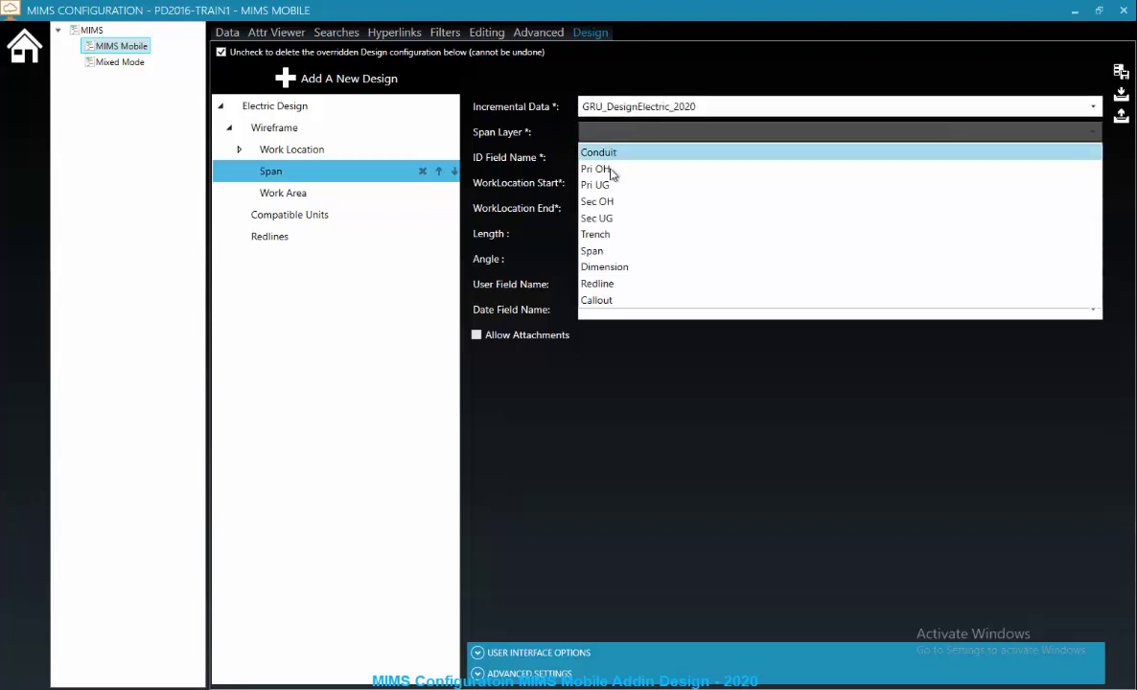
{"action": "left_click", "coordinate": [594, 252]}
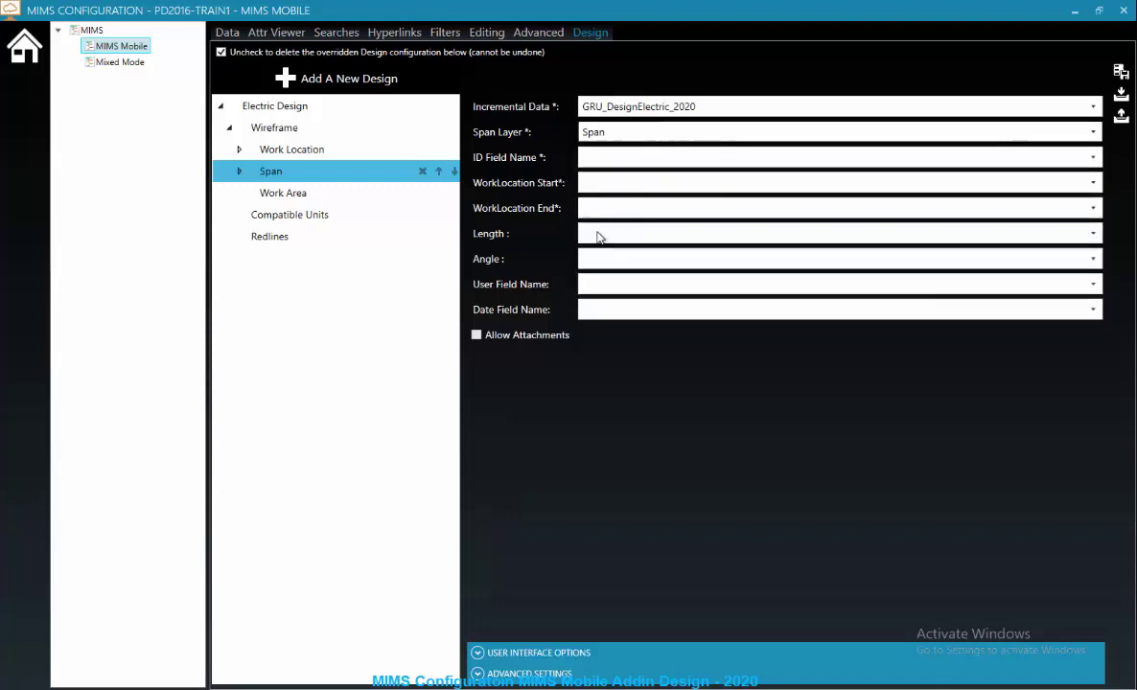
- Set the Span's ID field name to DesignId, WorkLocation Start to LocationNameStart and WorkLocation End to LocationNameEnd
{"action": "left_click", "coordinate": [612, 156]}
{"action": "left_click", "coordinate": [609, 181]}
{"action": "left_click", "coordinate": [608, 182]}
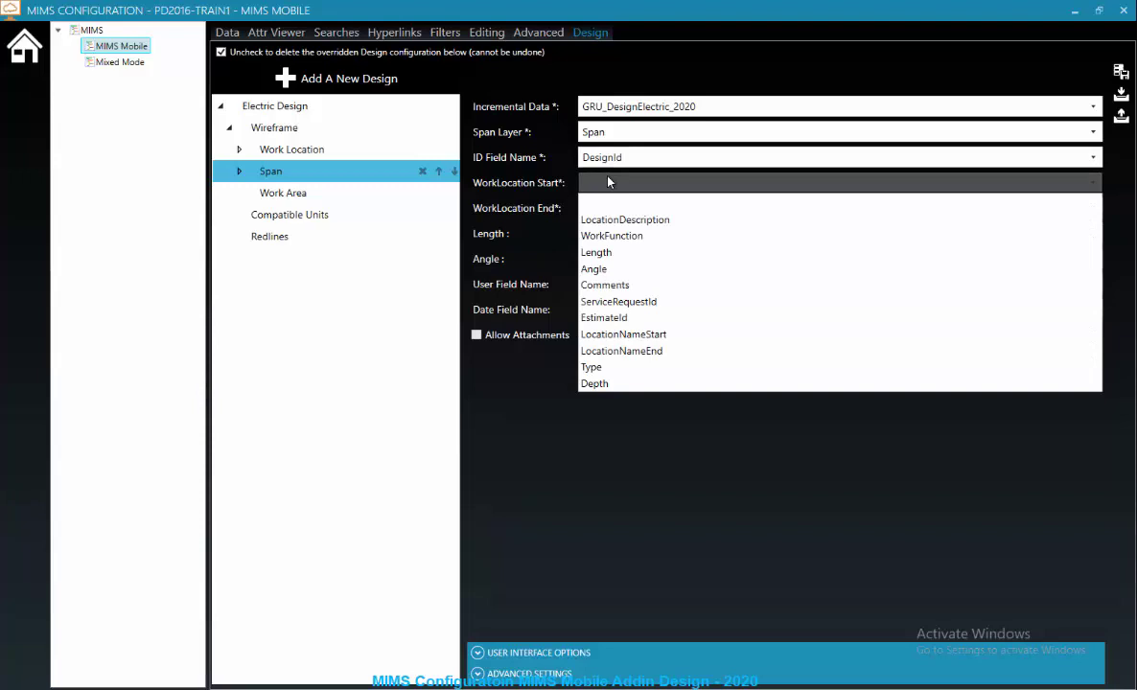
{"action": "left_click", "coordinate": [618, 336]}
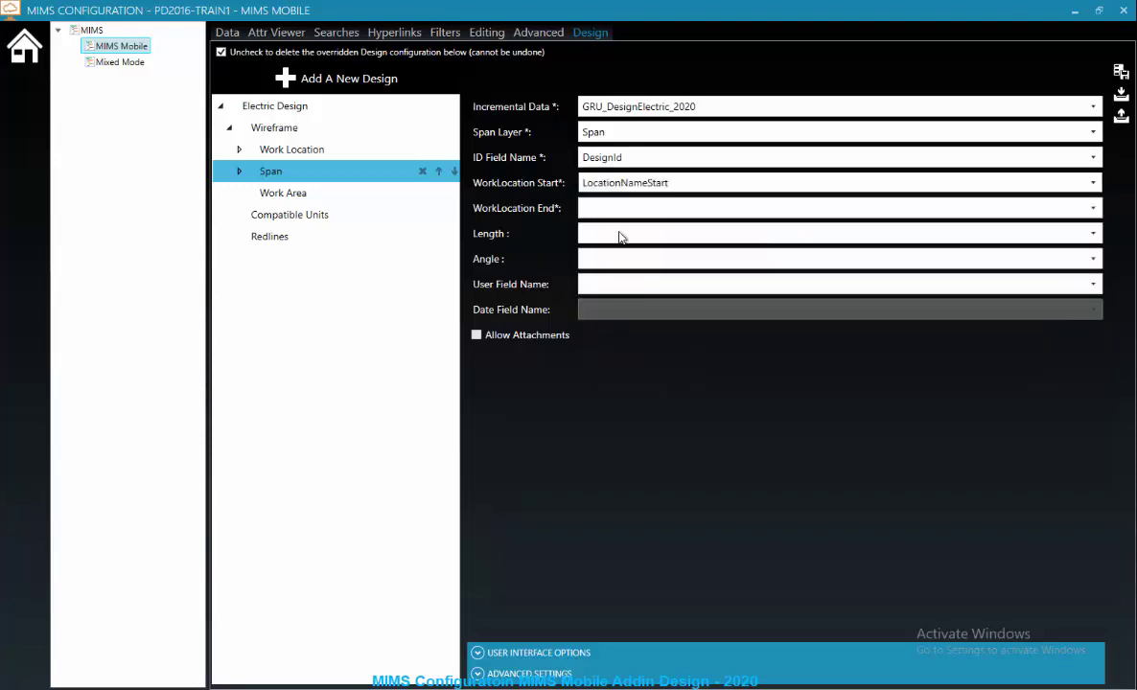
{"action": "left_click", "coordinate": [614, 208]}
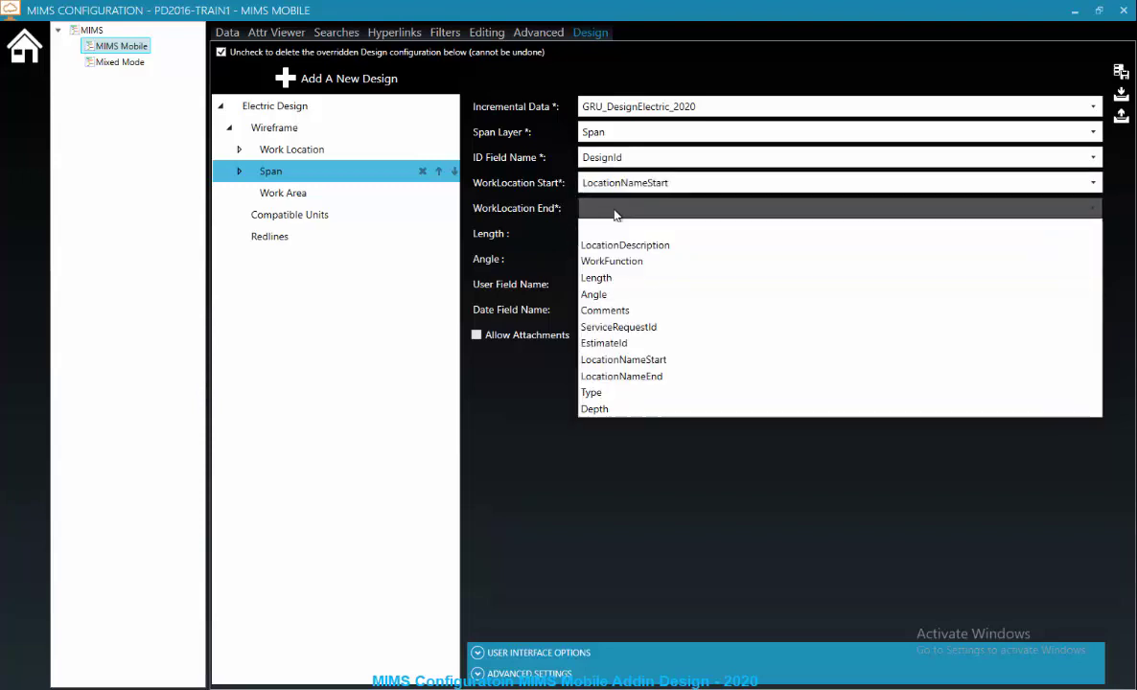
{"action": "left_click", "coordinate": [622, 377]}
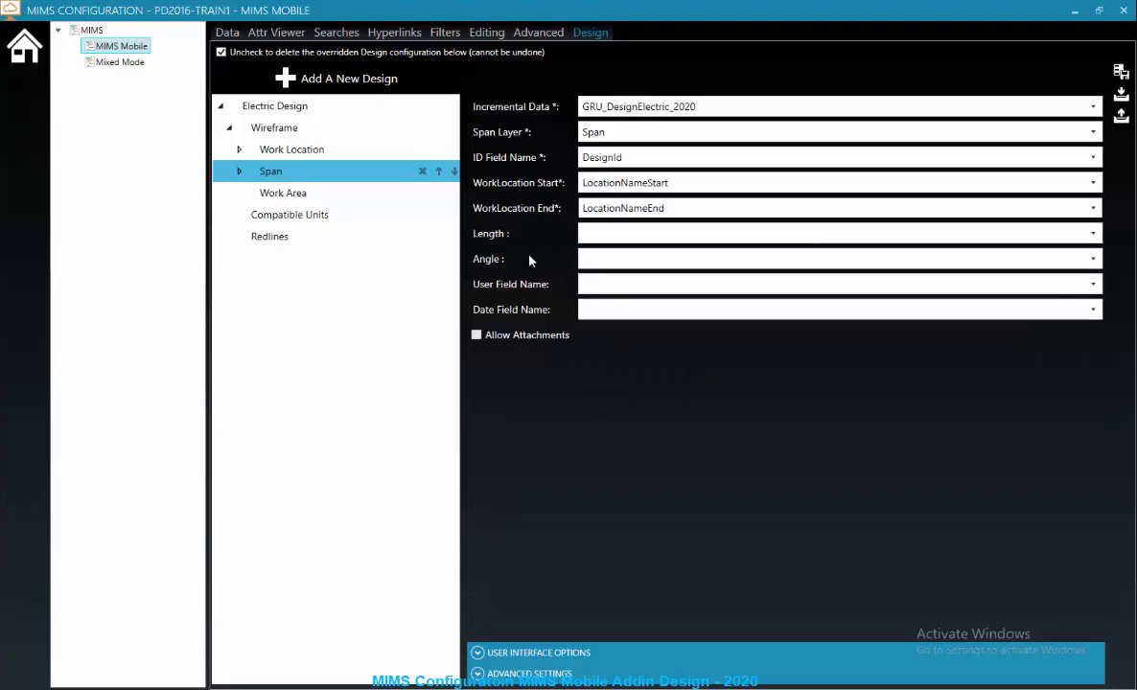
- Assign the Length and Angle fields to the Span's length and angle, and show its user interface options and advanced settings
{"action": "left_click", "coordinate": [583, 236]}
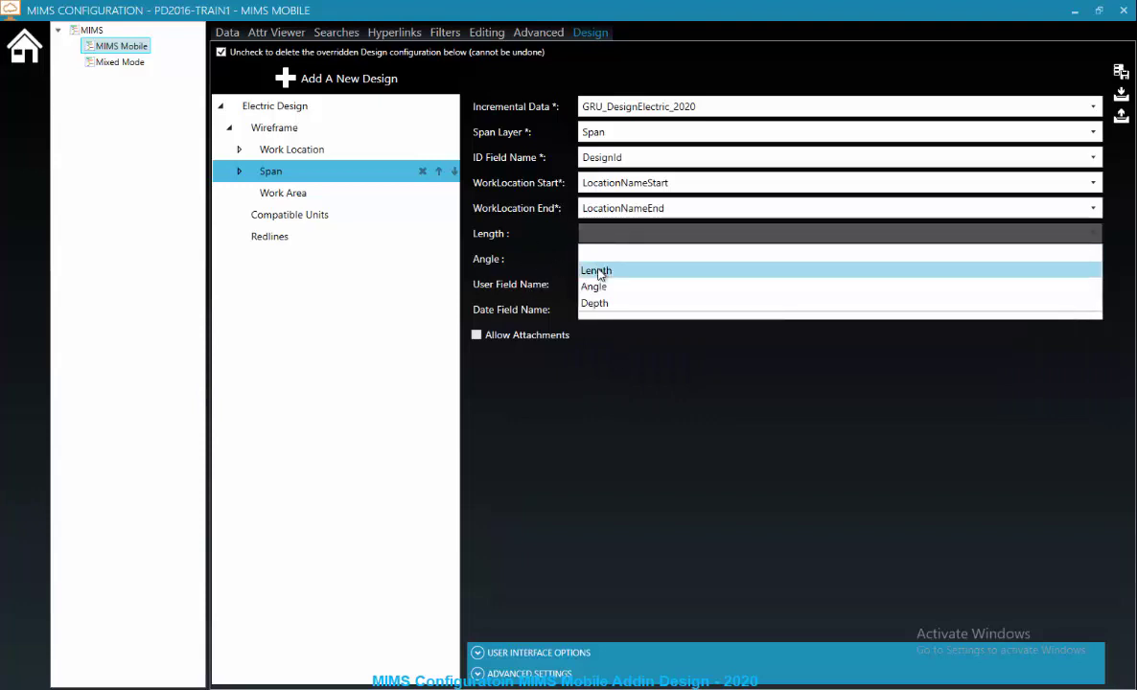
{"action": "left_click", "coordinate": [599, 267]}
{"action": "left_click", "coordinate": [605, 261]}
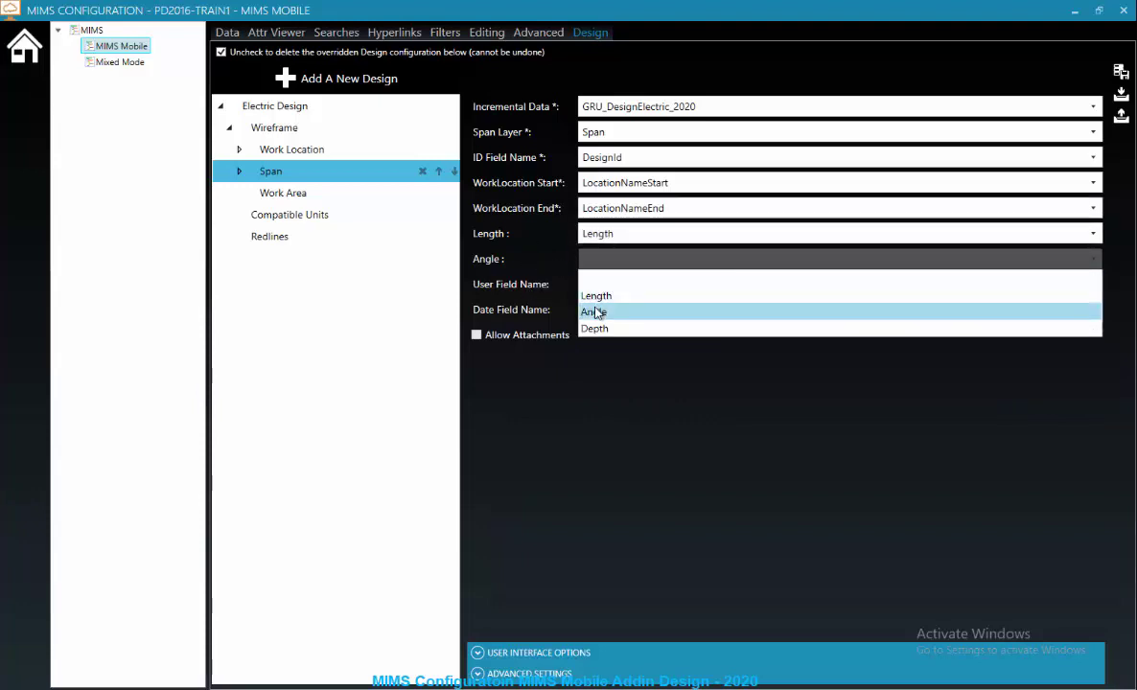
{"action": "left_click", "coordinate": [596, 311]}
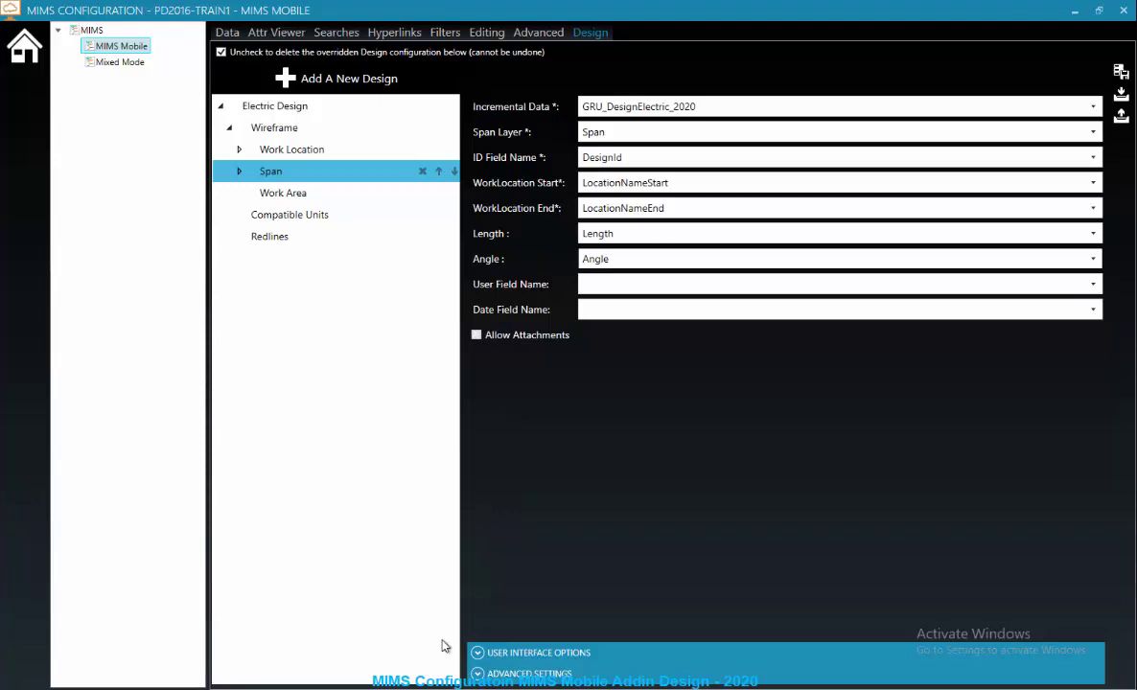
{"action": "left_click", "coordinate": [566, 653]}
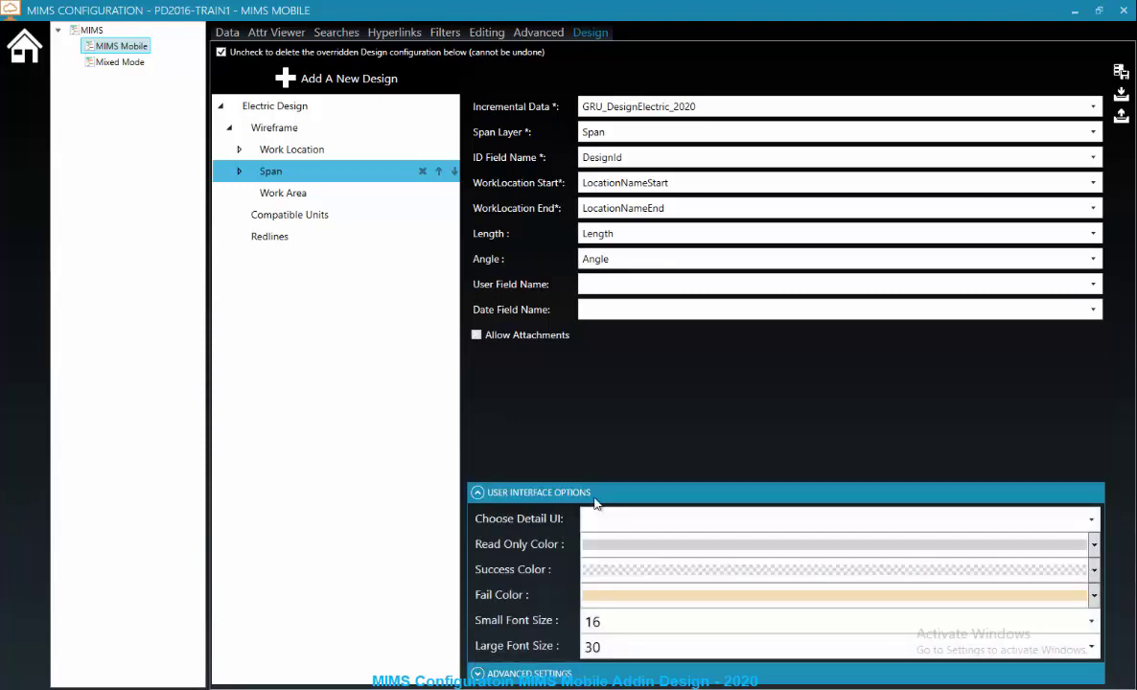
{"action": "left_click", "coordinate": [483, 681]}
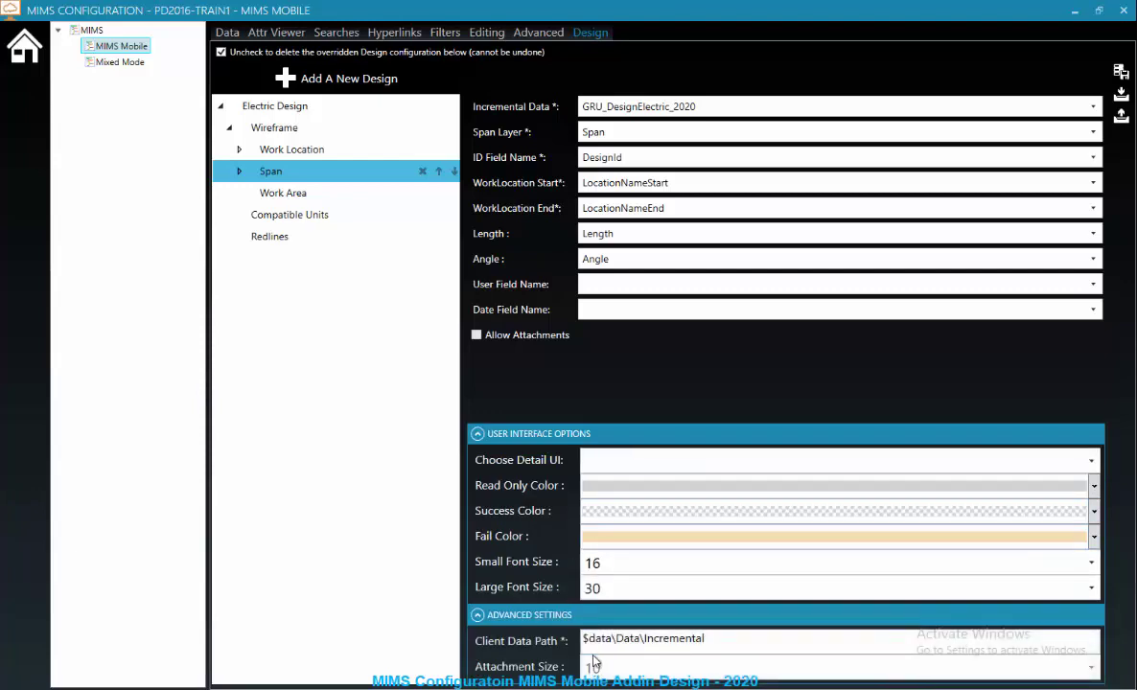
- Set the wireframe Work Area's incremental data to GRU_DesignElectric_2020, its layer to Work Area and its ID field name to DesignId
{"action": "left_click", "coordinate": [273, 197]}
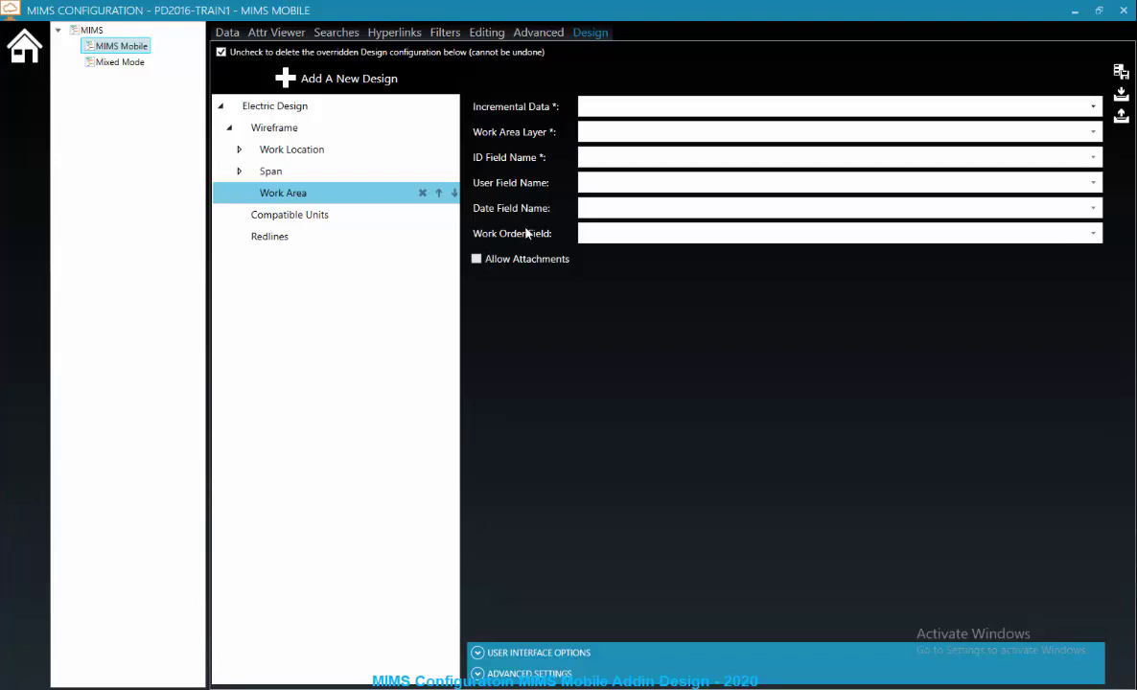
{"action": "left_click", "coordinate": [592, 108]}
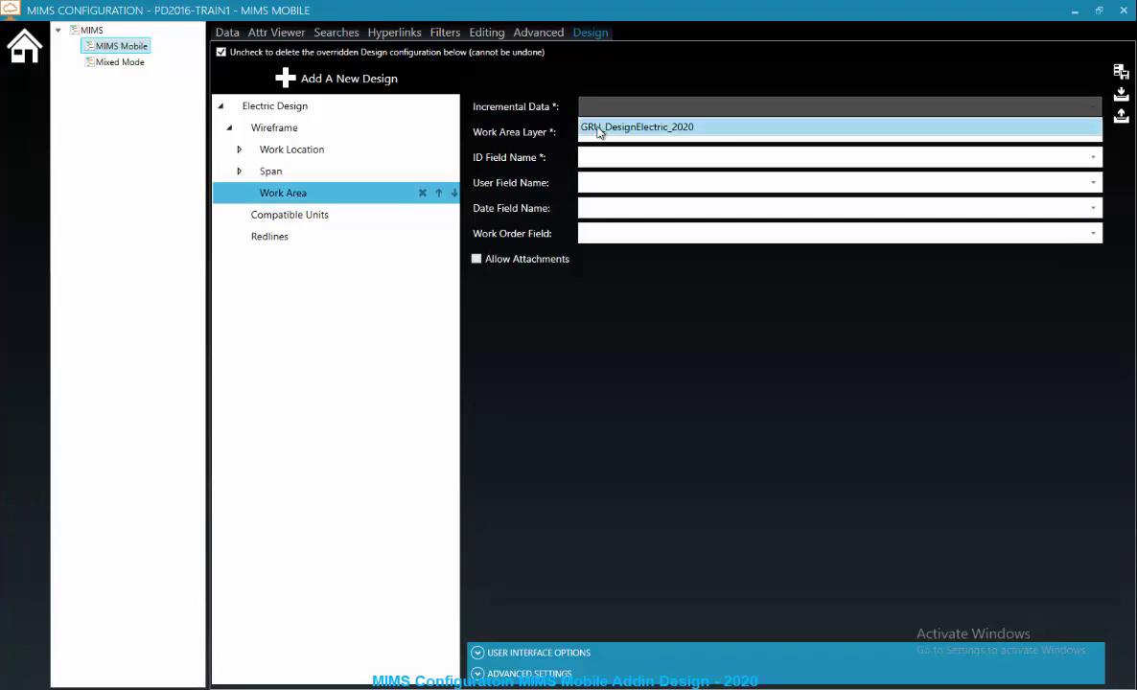
{"action": "left_click", "coordinate": [598, 128]}
{"action": "left_click", "coordinate": [599, 131]}
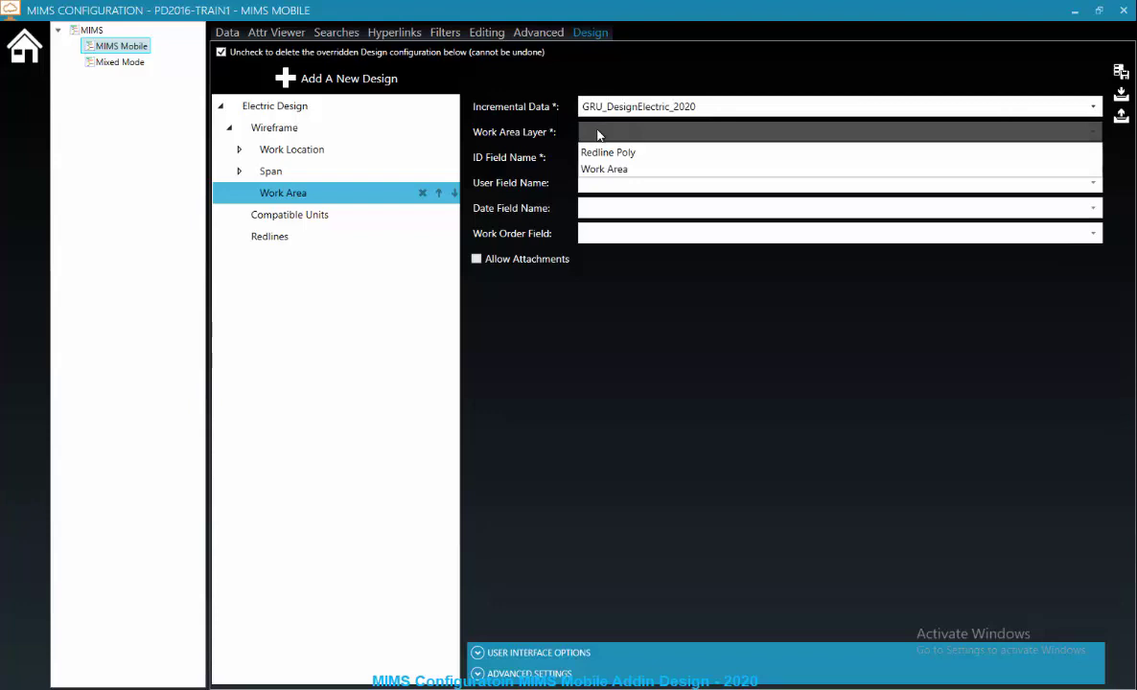
{"action": "left_click", "coordinate": [591, 170]}
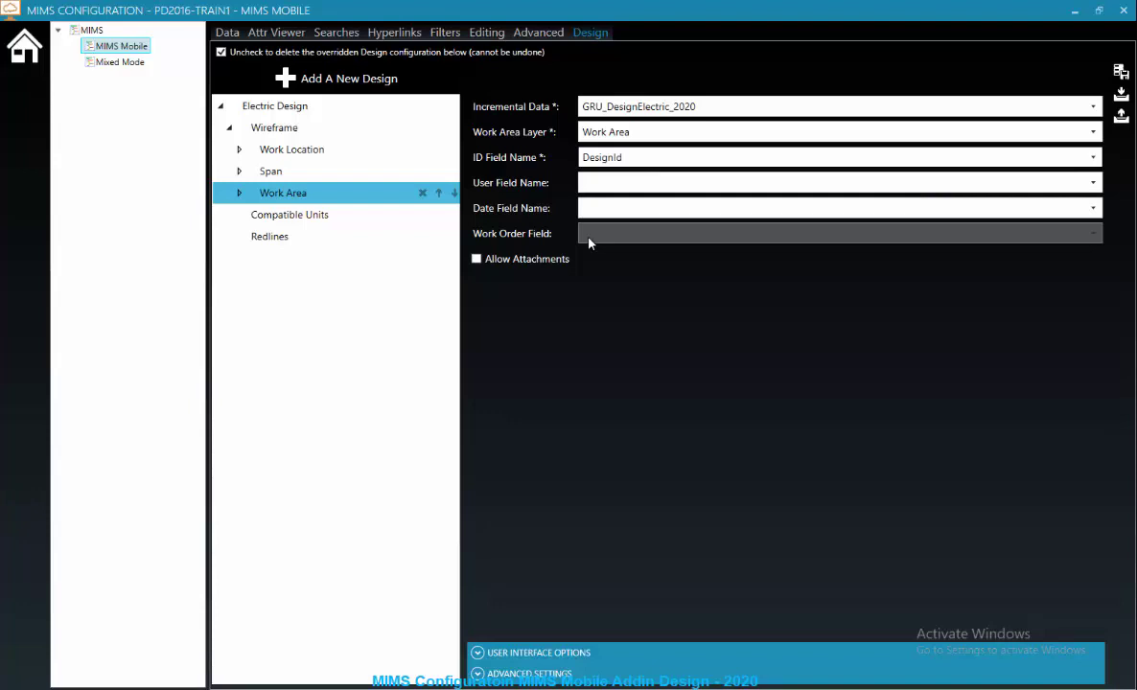
- Allow attachments for the Work Area and show its user interface options and advanced settings
{"action": "left_click", "coordinate": [478, 260]}
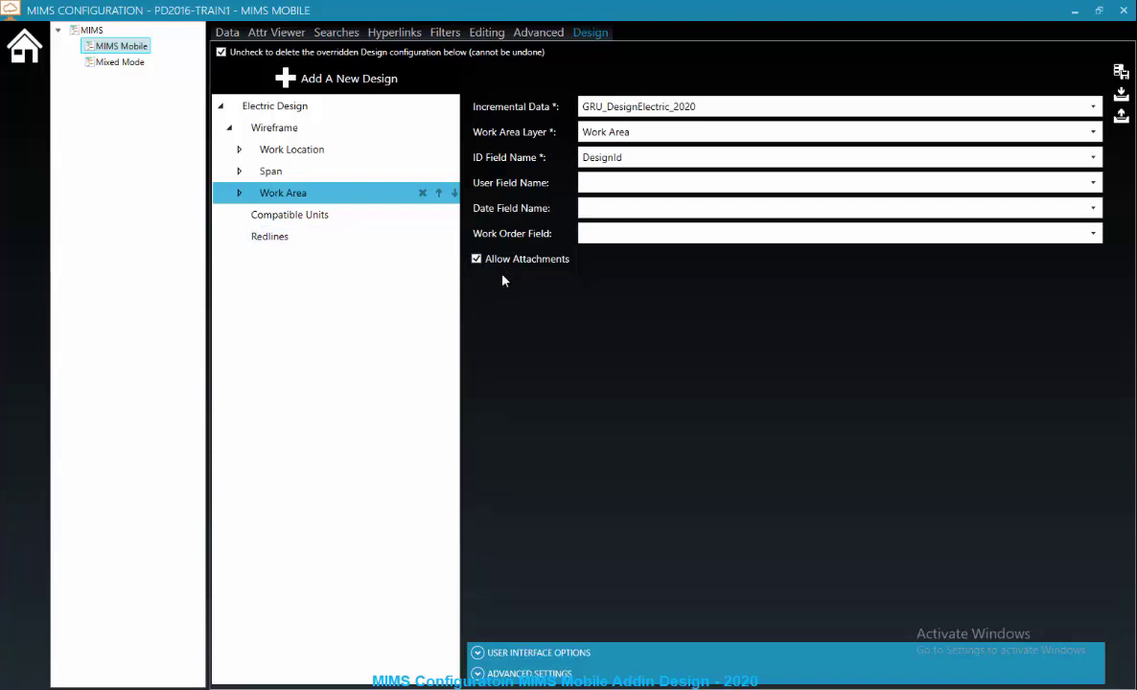
{"action": "left_click", "coordinate": [478, 656]}
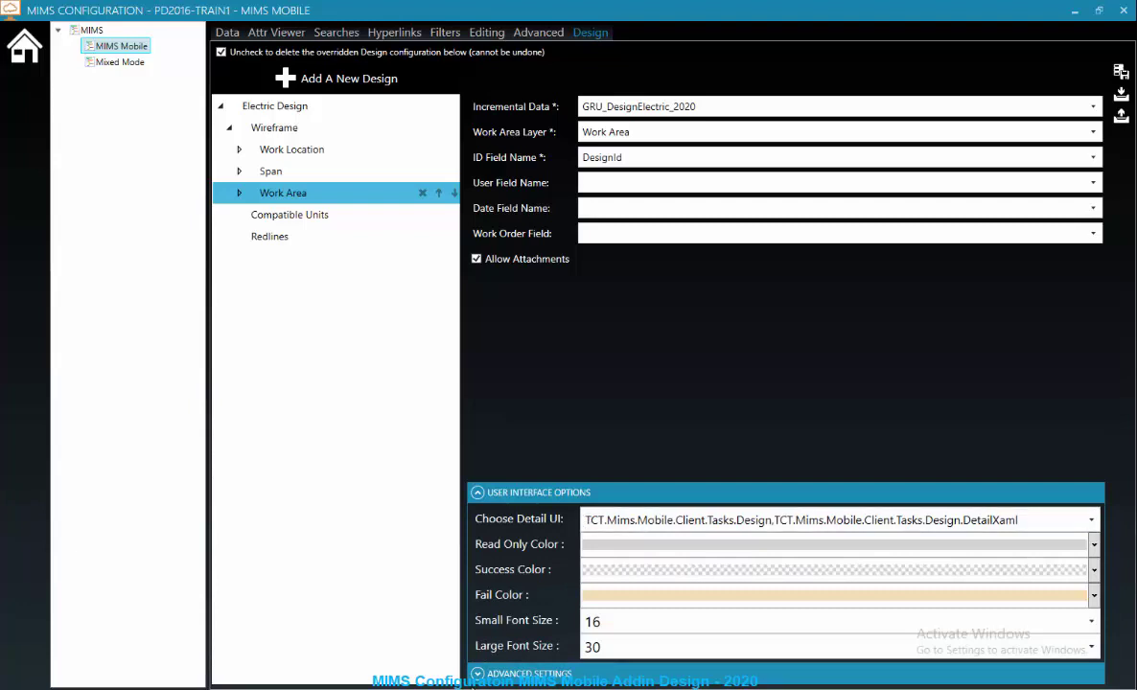
{"action": "left_click", "coordinate": [518, 674]}
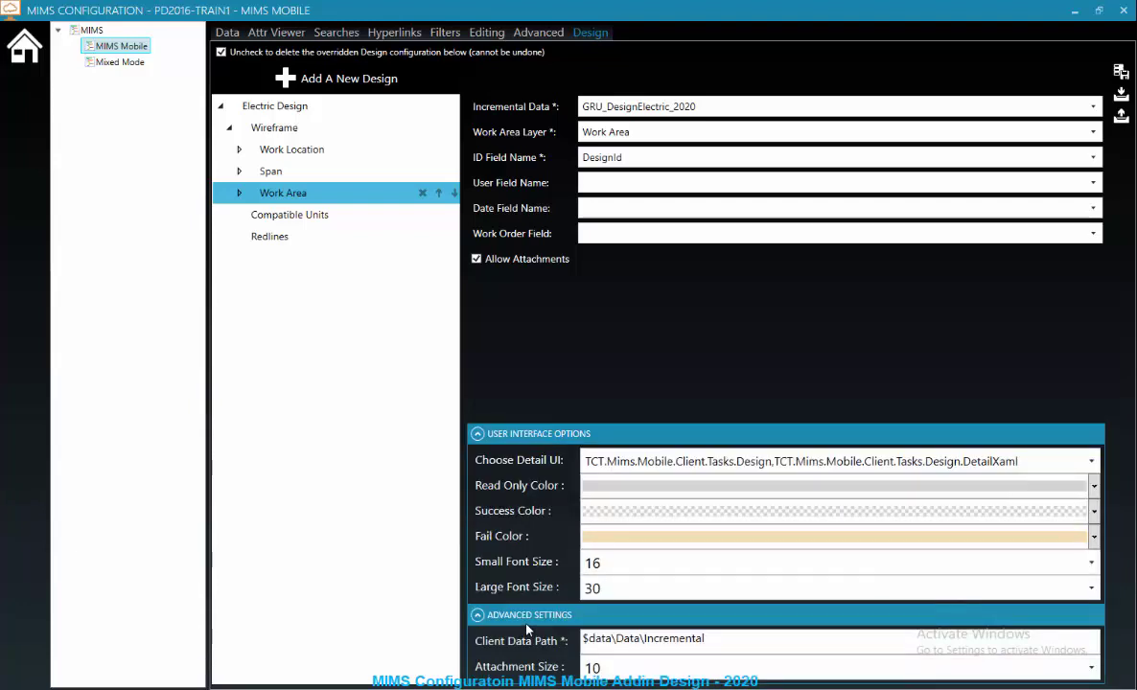
- Review the Work Area's field visibility and mandatory settings, its available field copy plugins, and its configured Static Values plugin
{"action": "left_click", "coordinate": [239, 196]}
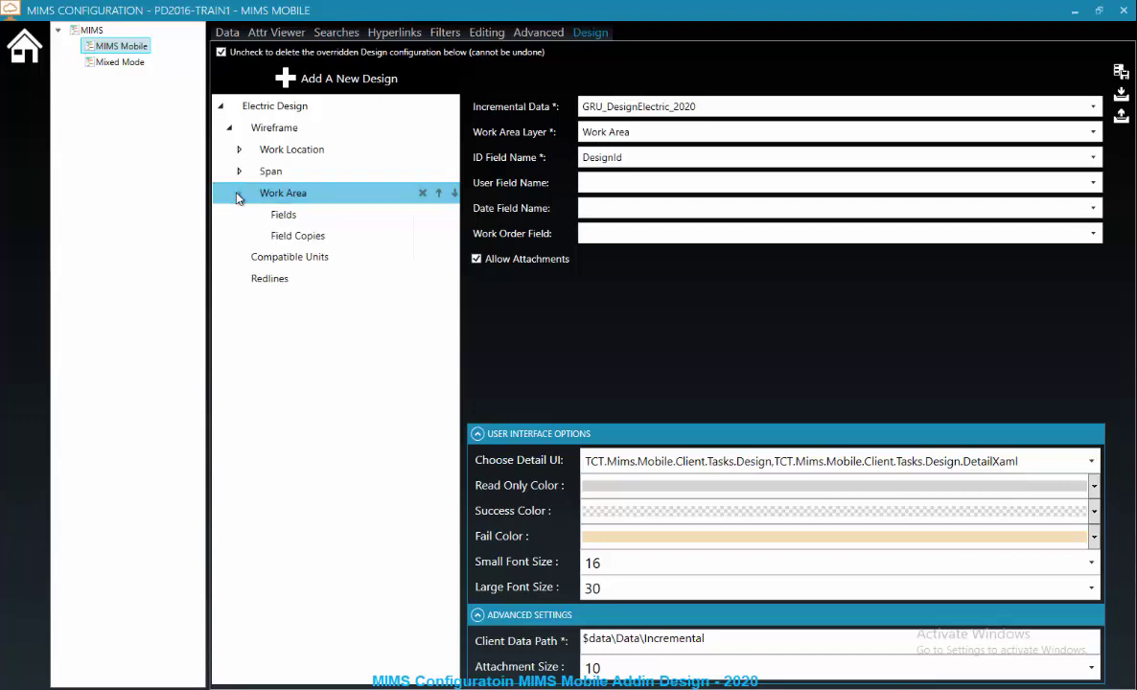
{"action": "left_click", "coordinate": [284, 214]}
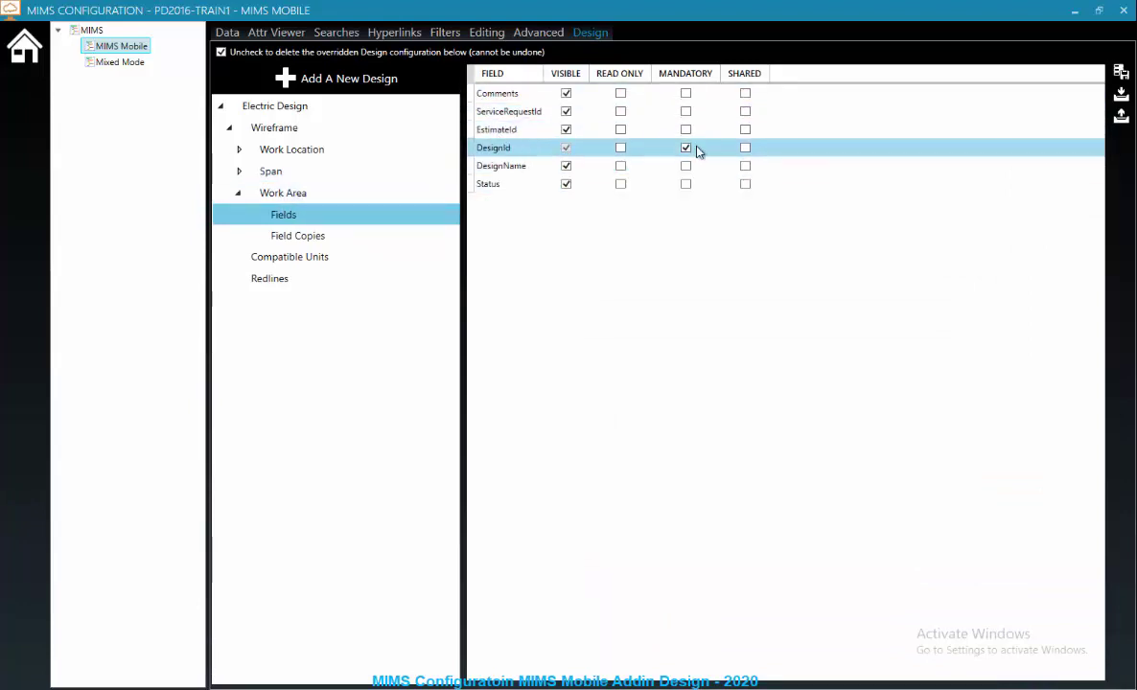
{"action": "left_click", "coordinate": [317, 237]}
{"action": "left_click", "coordinate": [604, 77]}
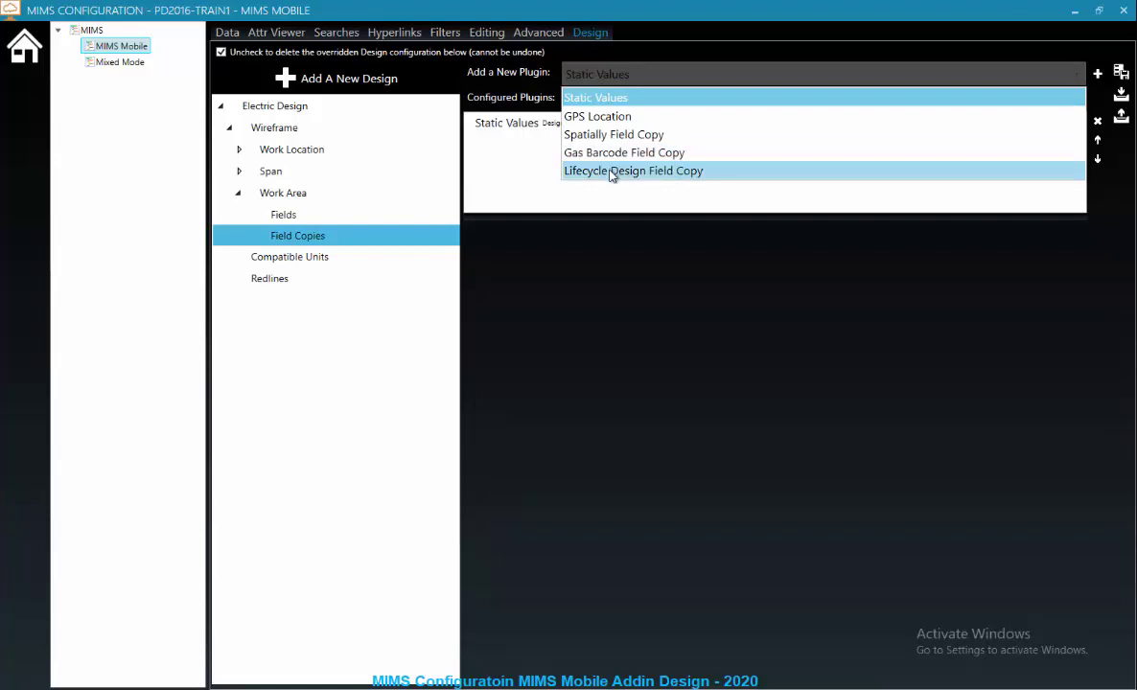
{"action": "left_click", "coordinate": [585, 98]}
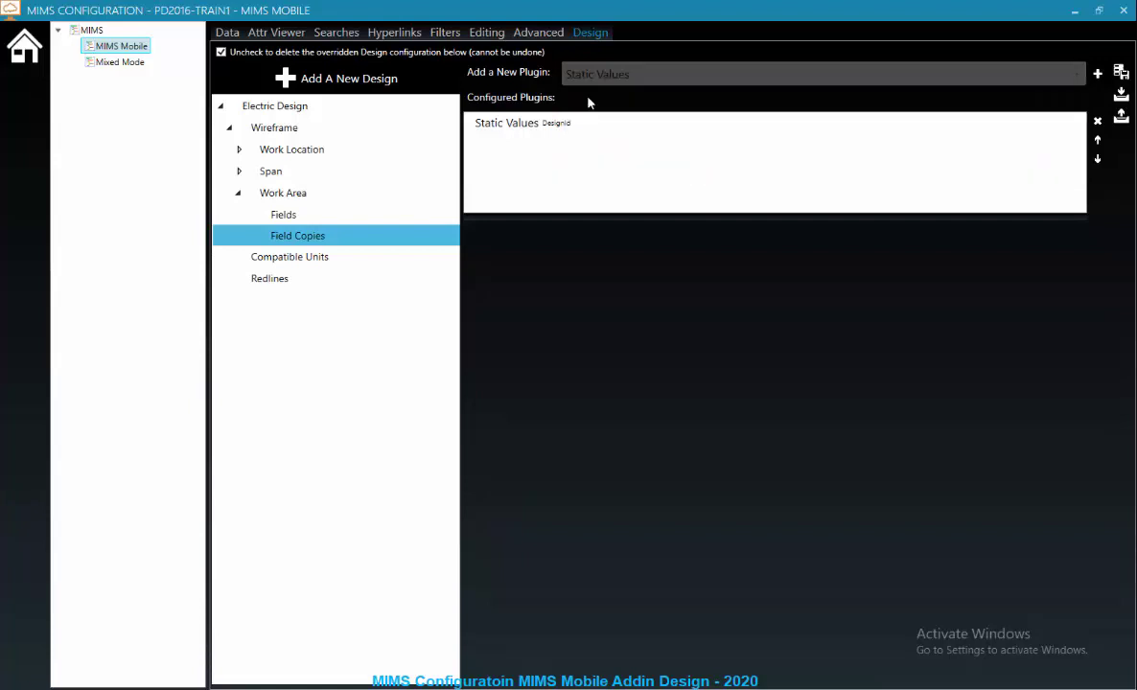
{"action": "left_click", "coordinate": [549, 124]}
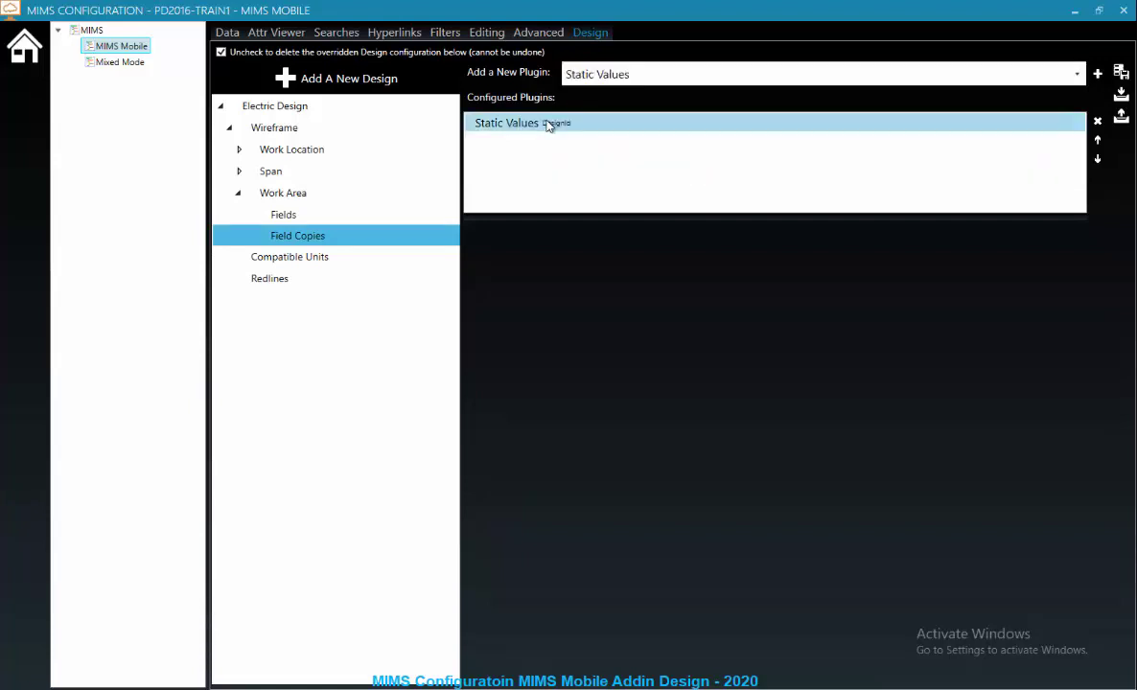
- Review the fields and field copies of the wireframe's Work Location and Span, and collapse the Wireframe branch
{"action": "left_click", "coordinate": [239, 151]}
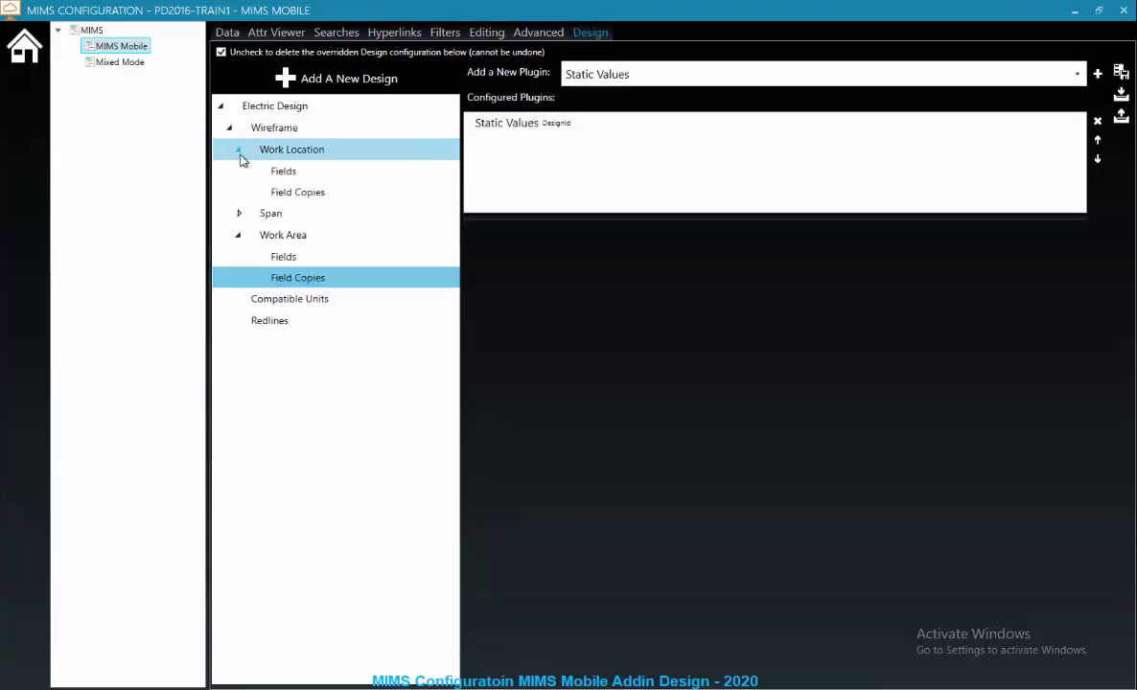
{"action": "left_click", "coordinate": [277, 170]}
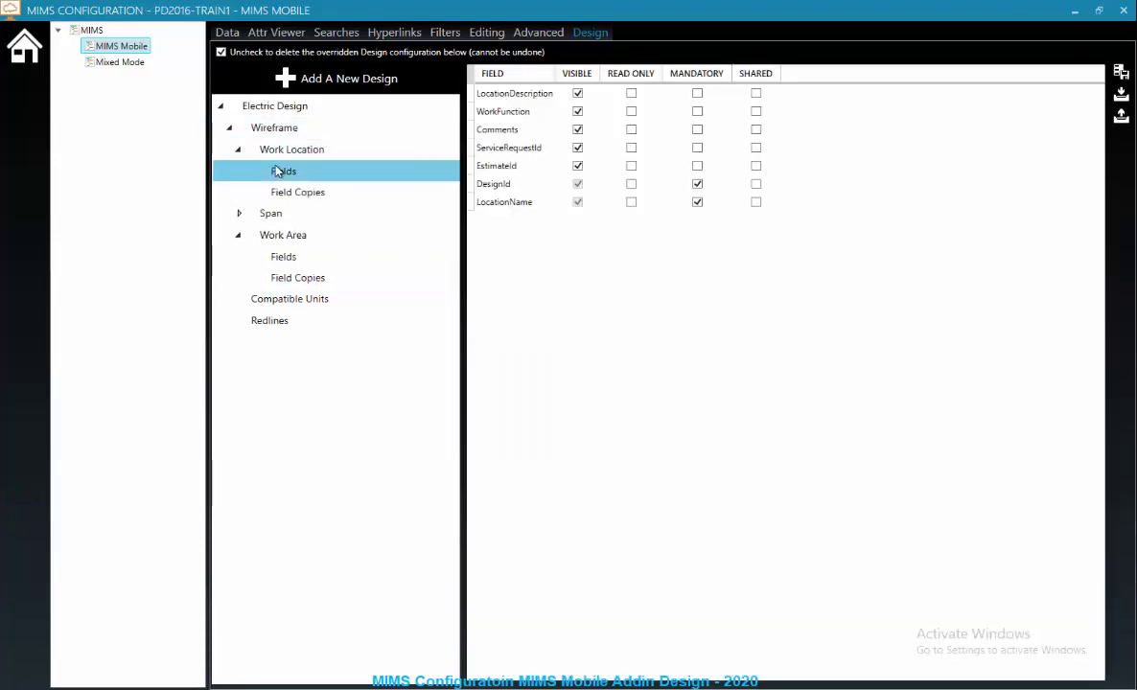
{"action": "left_click", "coordinate": [318, 193]}
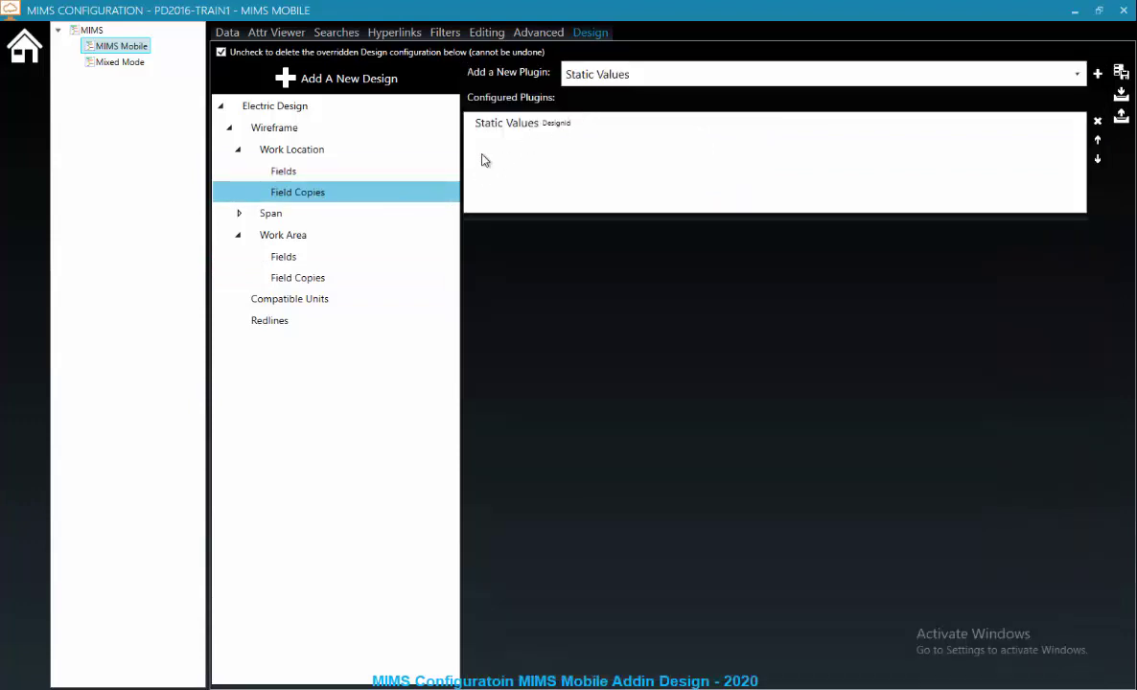
{"action": "left_click", "coordinate": [237, 218]}
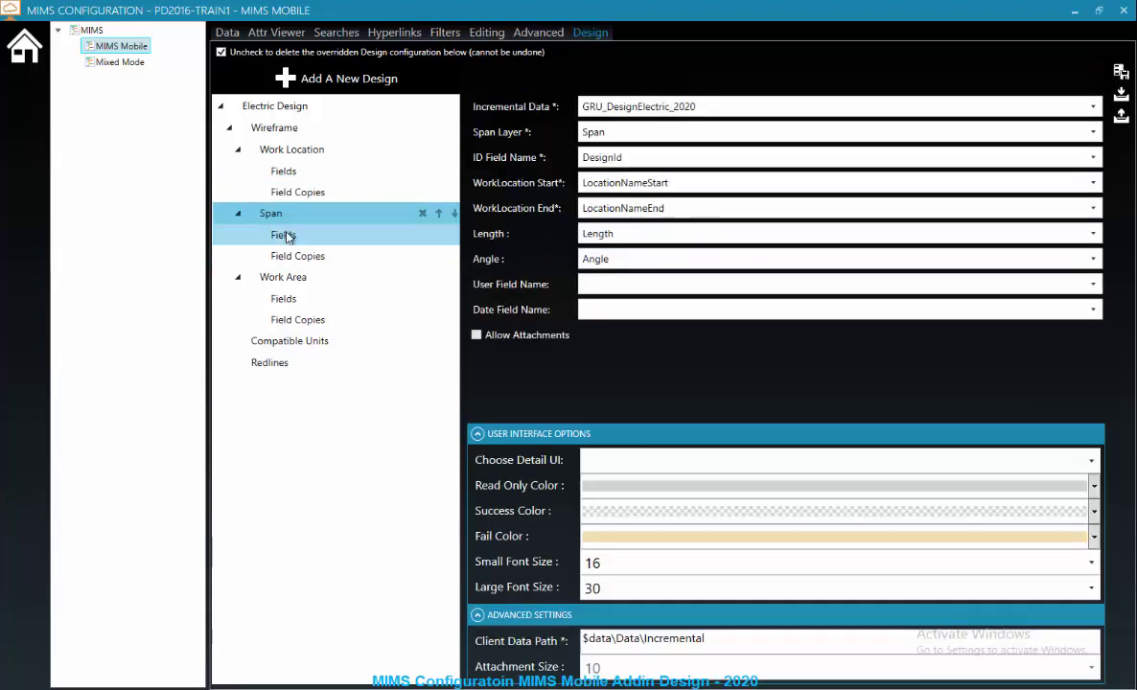
{"action": "left_click", "coordinate": [288, 235]}
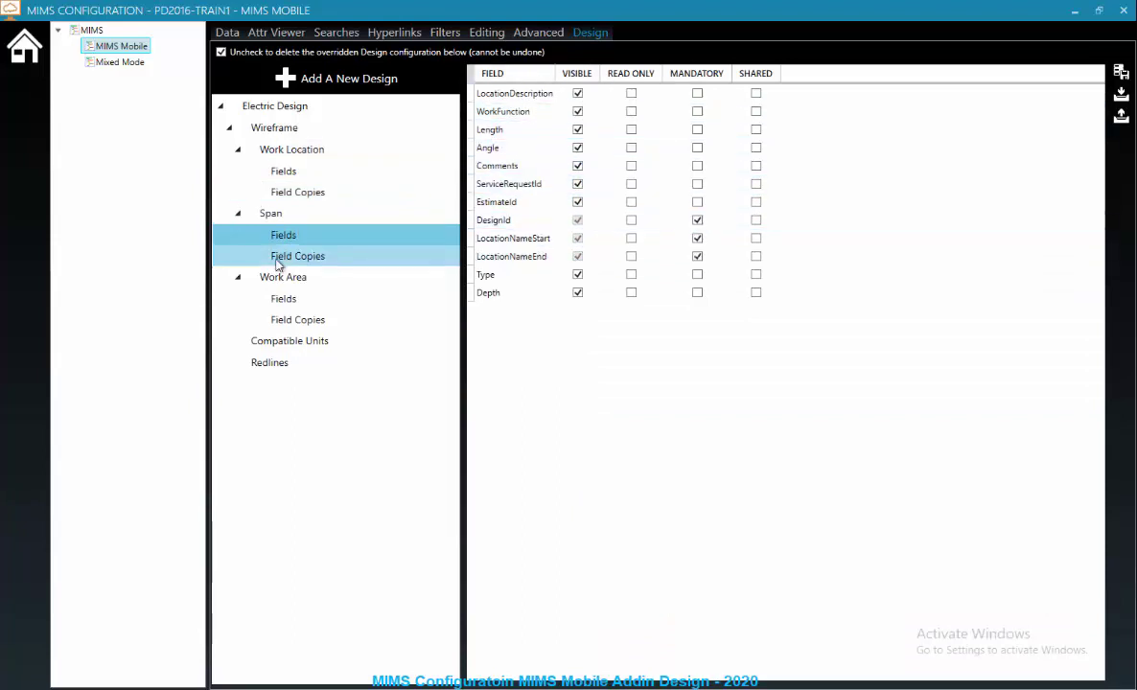
{"action": "left_click", "coordinate": [304, 257]}
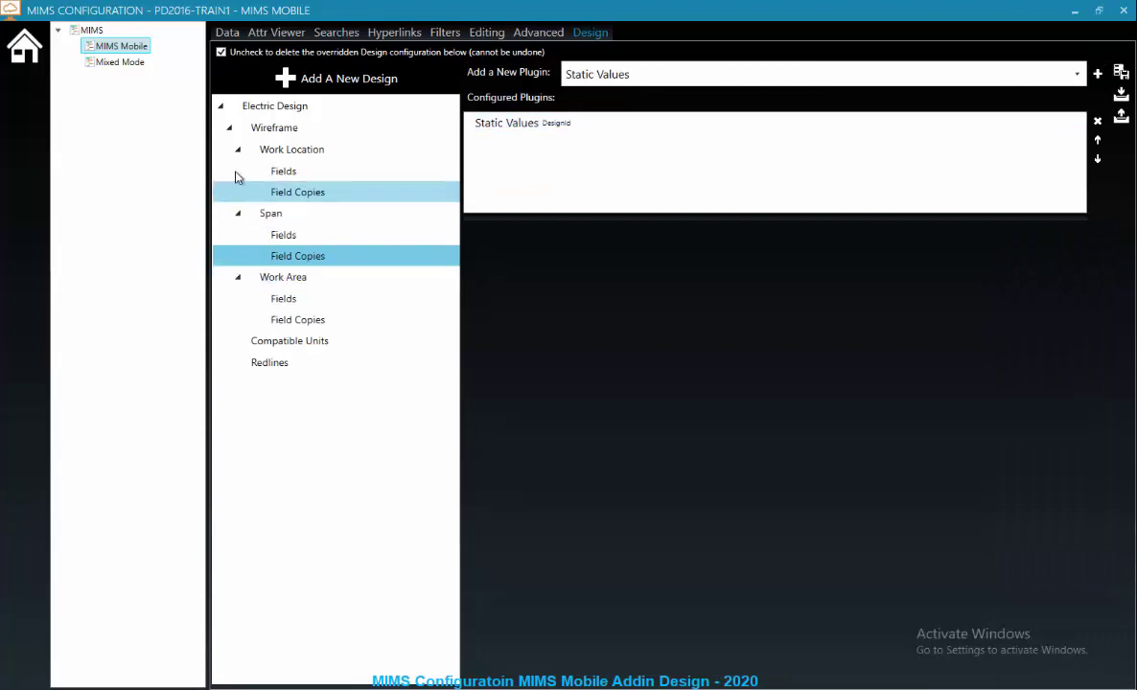
{"action": "left_click", "coordinate": [230, 130]}
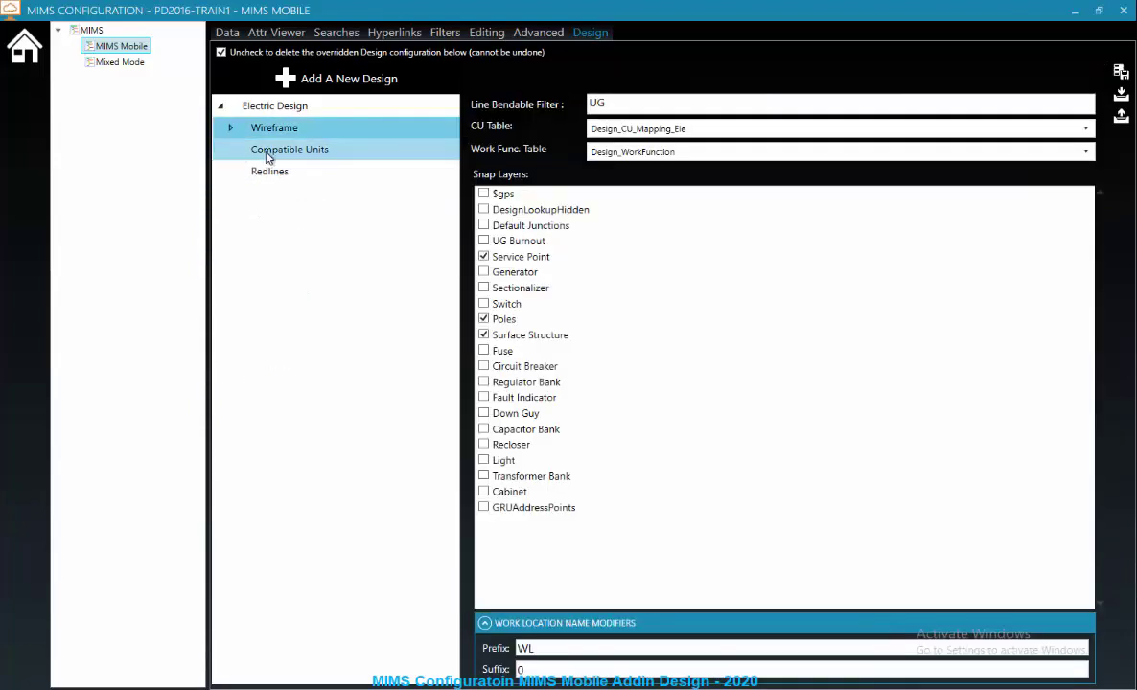
- Set the Compatible Units reference layers to Pole for the point layer and Pri OH for the linear layer
{"action": "left_click", "coordinate": [269, 159]}
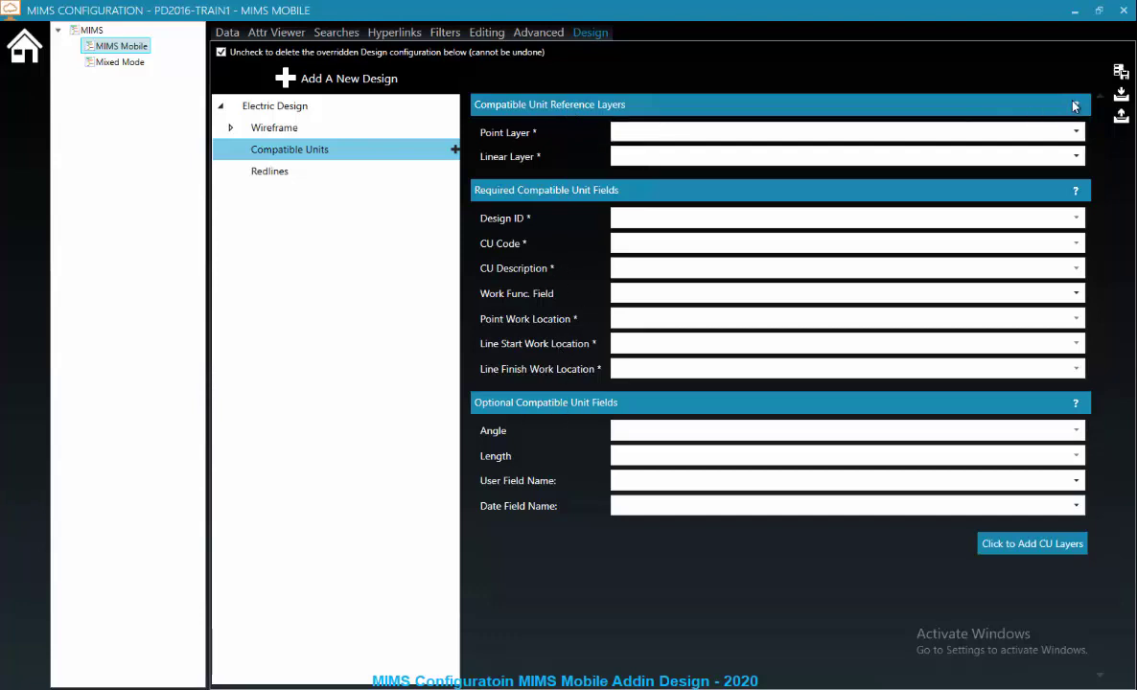
{"action": "mouse_move", "coordinate": [1077, 109]}
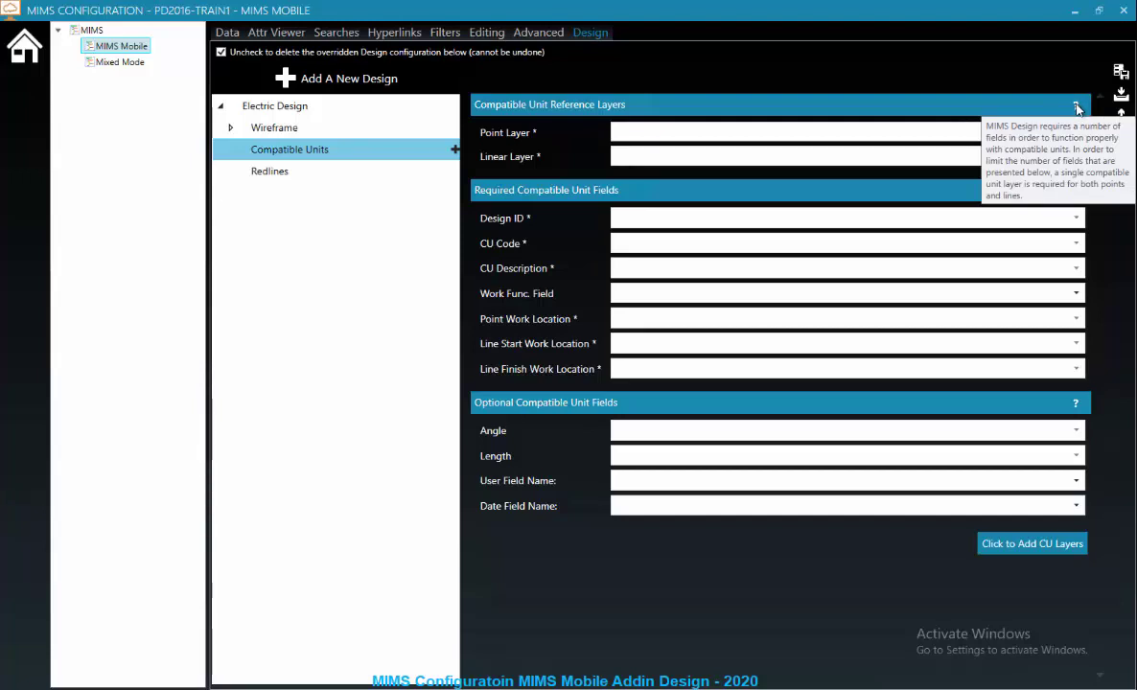
{"action": "mouse_move", "coordinate": [1078, 197]}
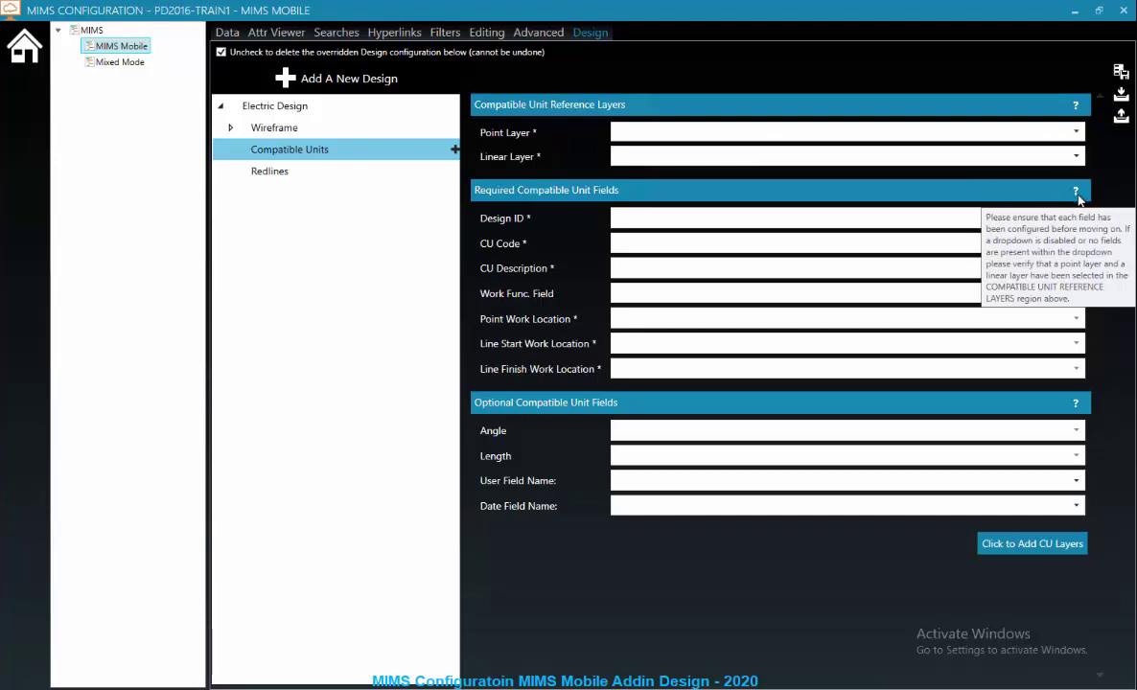
{"action": "mouse_move", "coordinate": [1077, 407]}
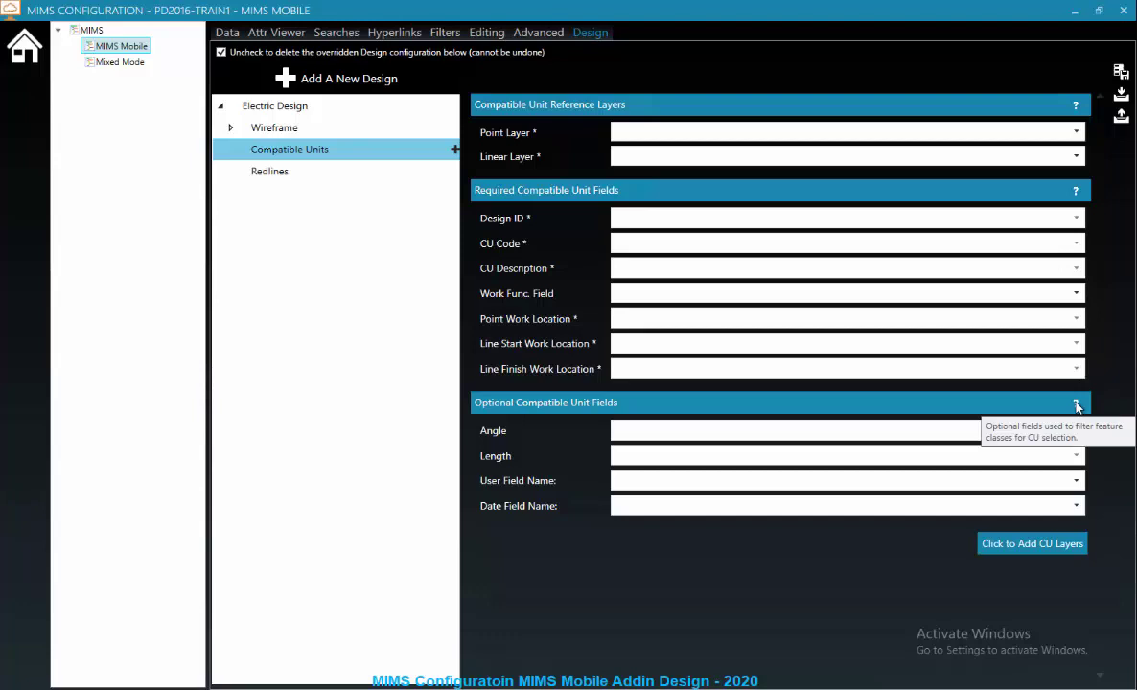
{"action": "left_click", "coordinate": [821, 142]}
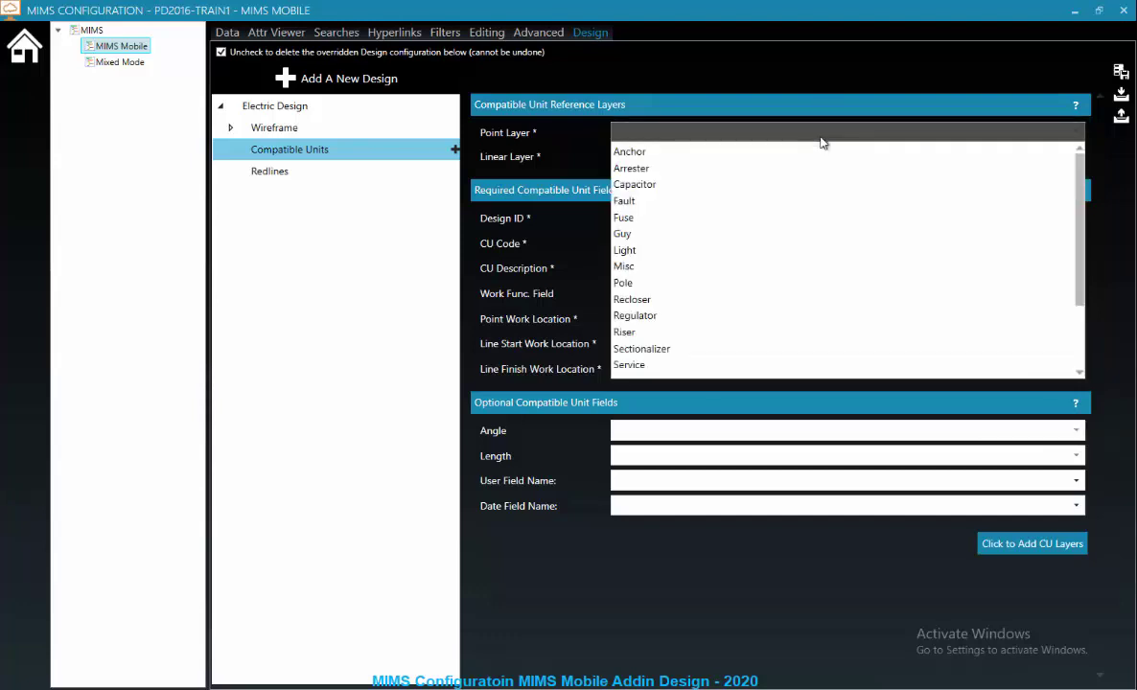
{"action": "left_click", "coordinate": [694, 283]}
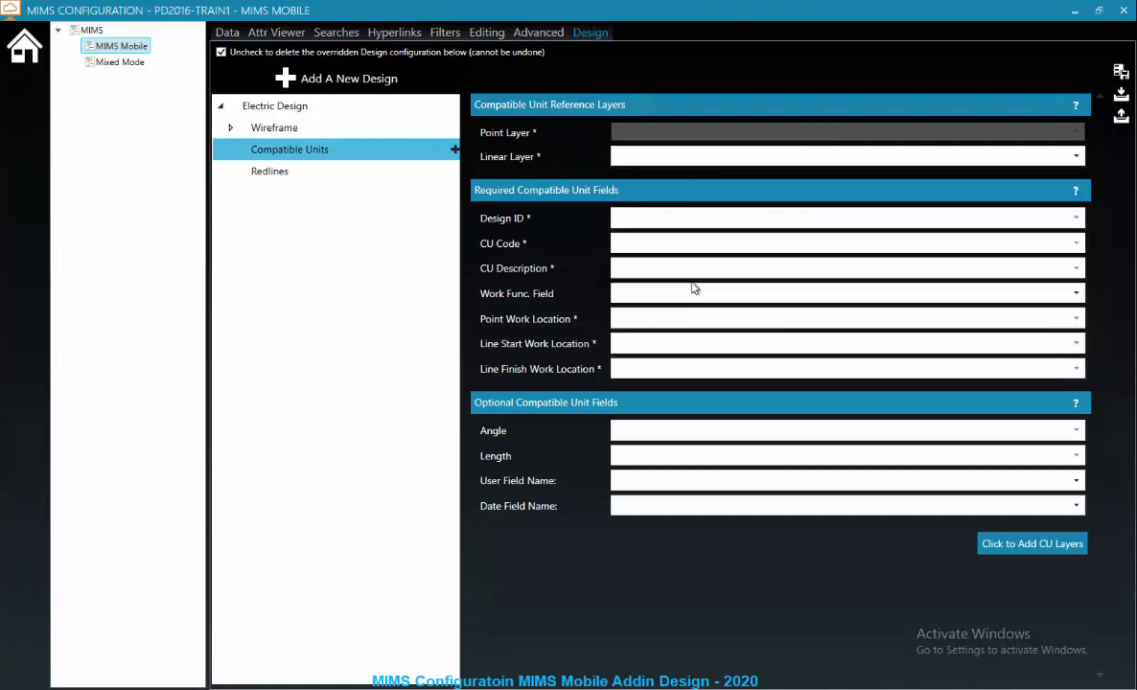
{"action": "left_click", "coordinate": [665, 157]}
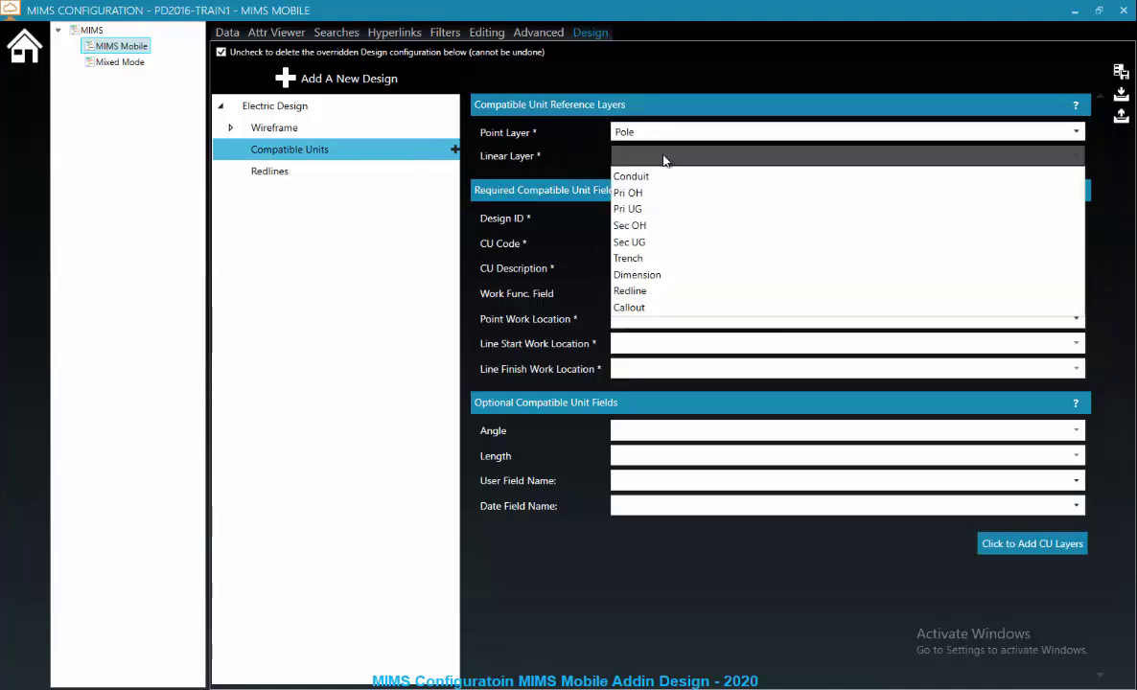
{"action": "left_click", "coordinate": [656, 194]}
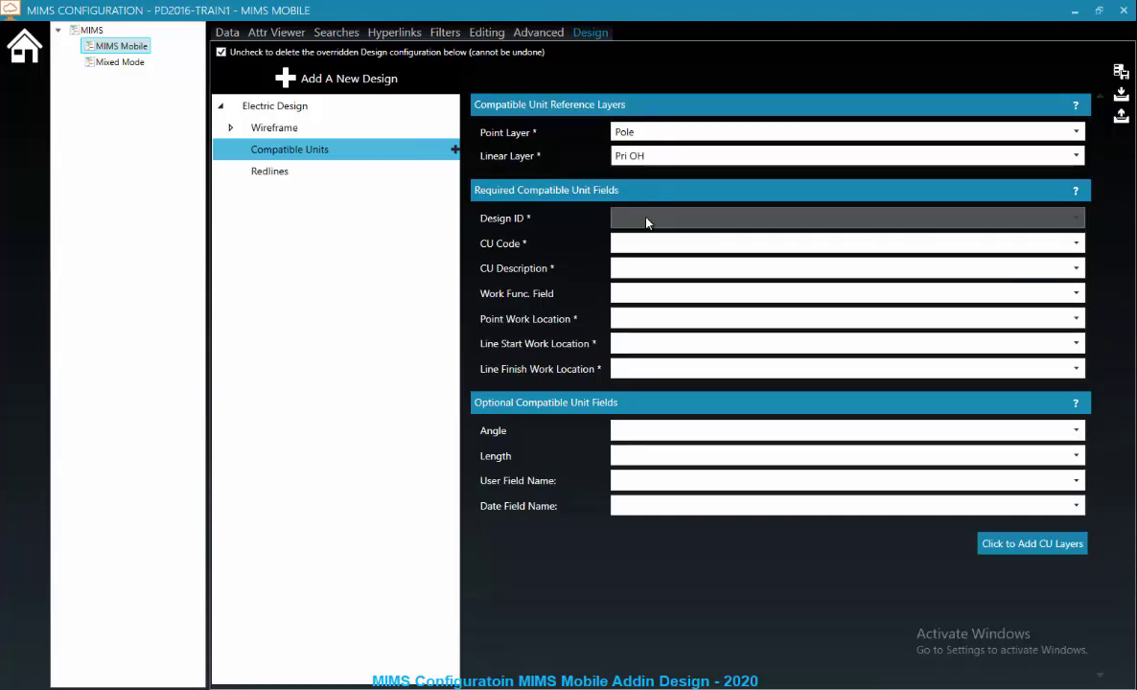
- Set the required compatible unit field Design ID to DesignId and CU Code to ConstructionStandardCode
{"action": "left_click", "coordinate": [644, 219]}
{"action": "left_click", "coordinate": [644, 257]}
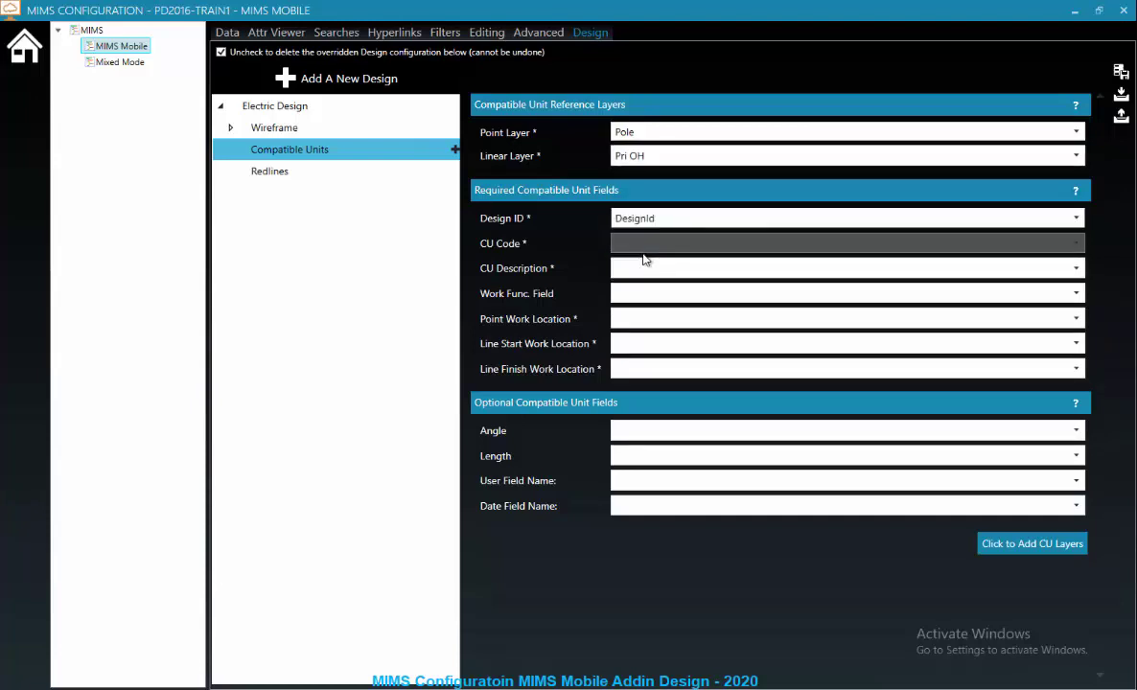
{"action": "left_click", "coordinate": [638, 247]}
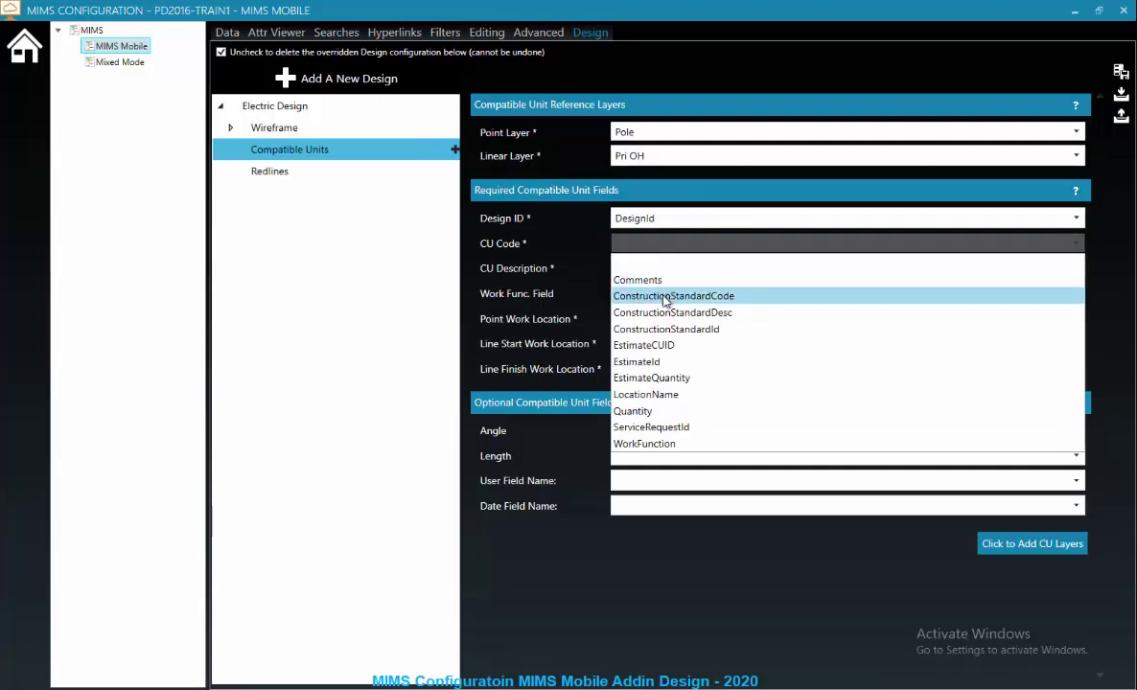
{"action": "left_click", "coordinate": [665, 297]}
- Set the compatible units' CU Description to ConstructionStandardDesc and Work Func. Field to WorkFunction
{"action": "left_click", "coordinate": [651, 271]}
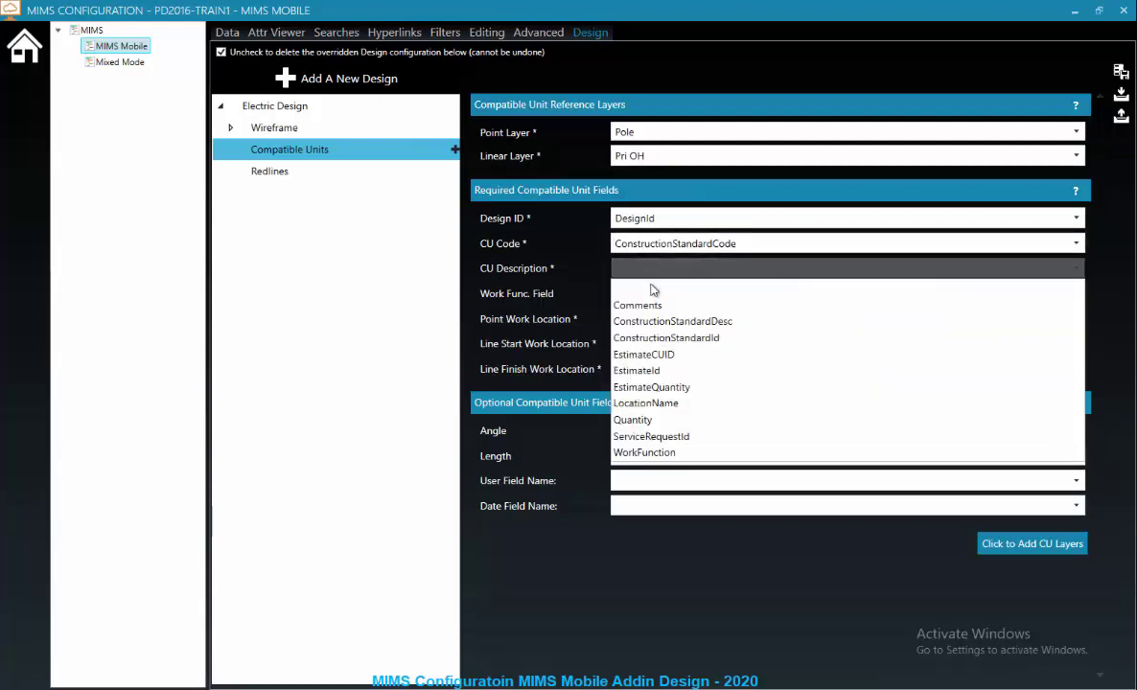
{"action": "left_click", "coordinate": [654, 322]}
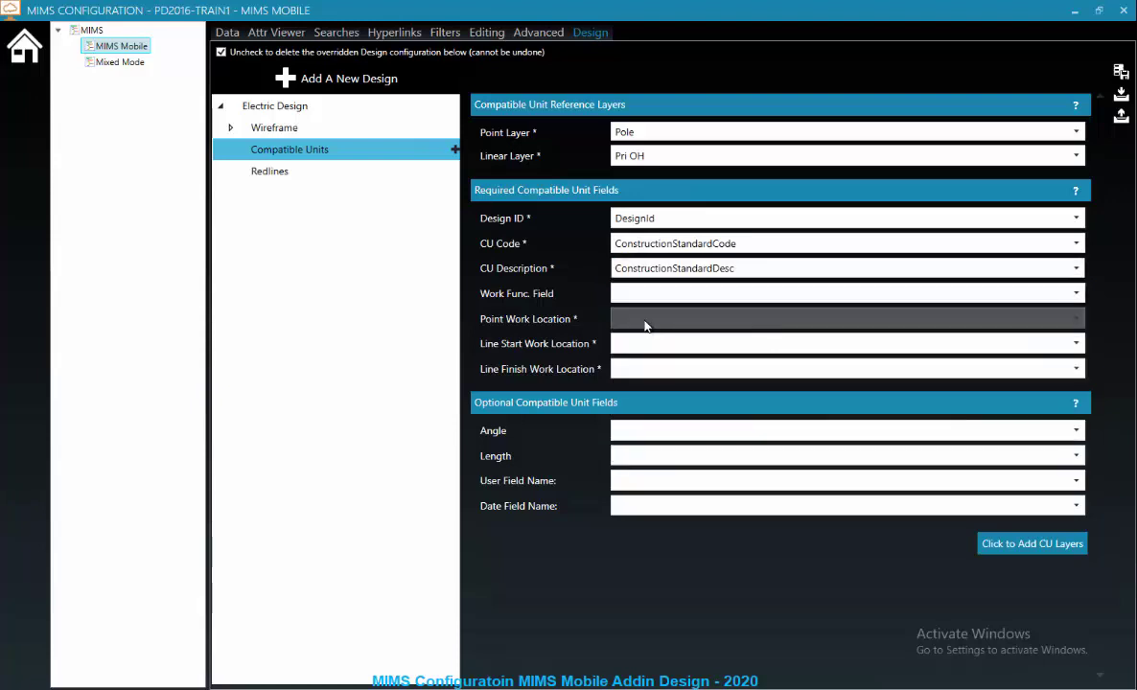
{"action": "left_click", "coordinate": [642, 304]}
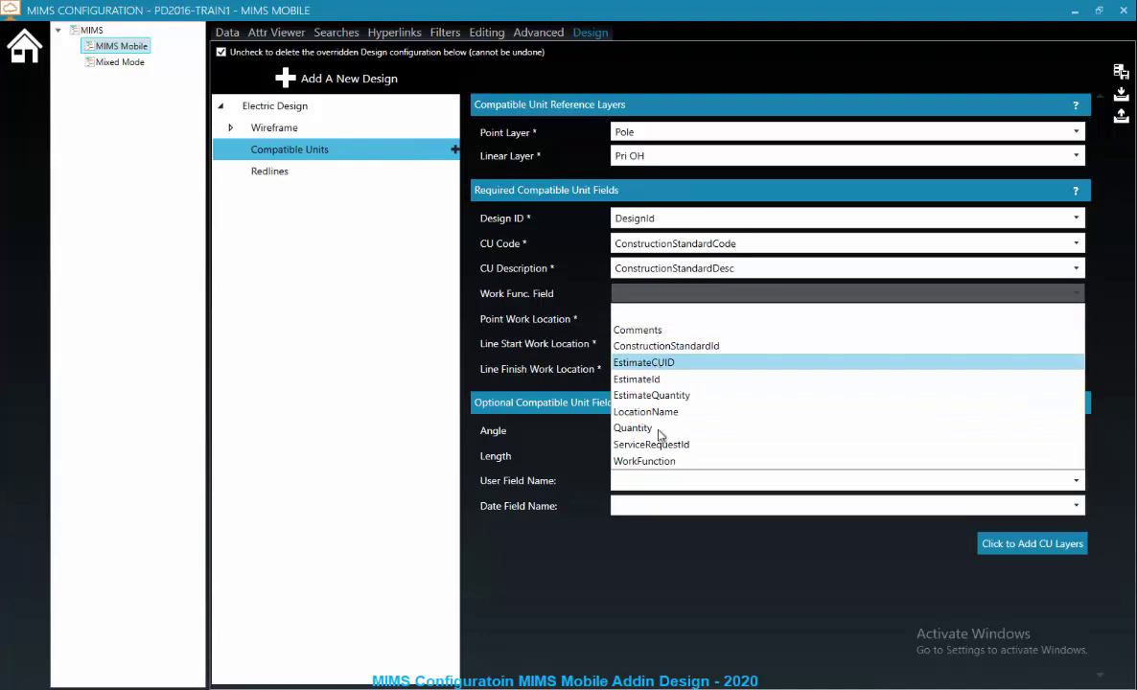
{"action": "left_click", "coordinate": [655, 462]}
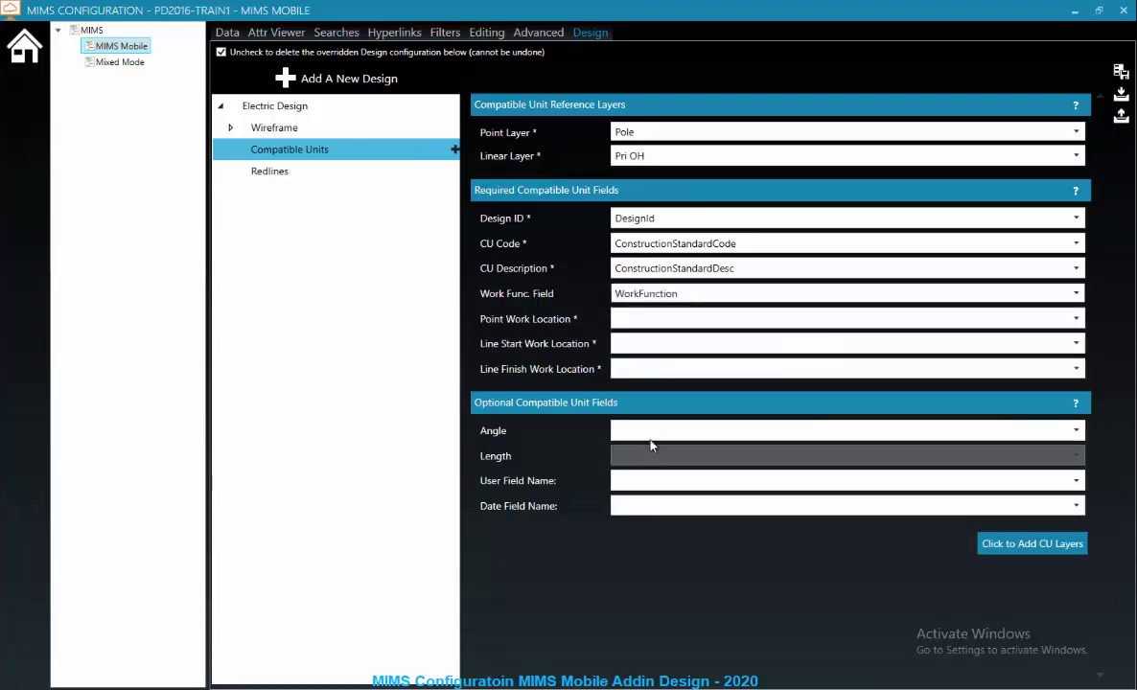
- Set Point Work Location to LocationName, Line Start Work Location to LocationNameStart and Line Finish Work Location to LocationNameEnd
{"action": "left_click", "coordinate": [629, 321]}
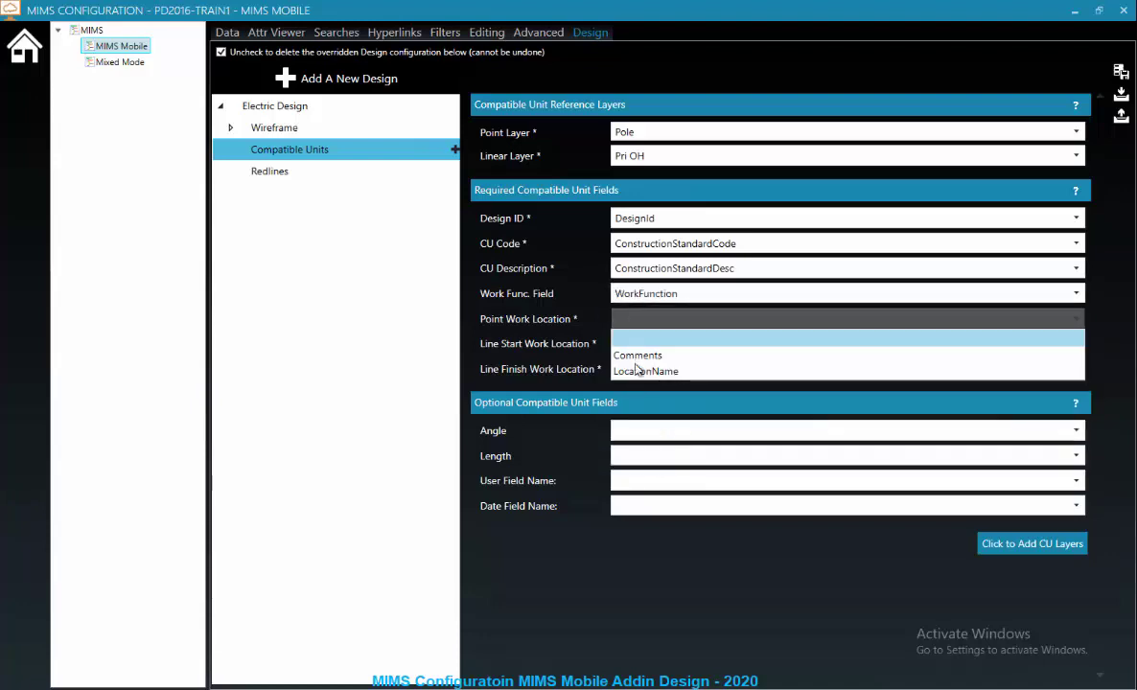
{"action": "left_click", "coordinate": [636, 372]}
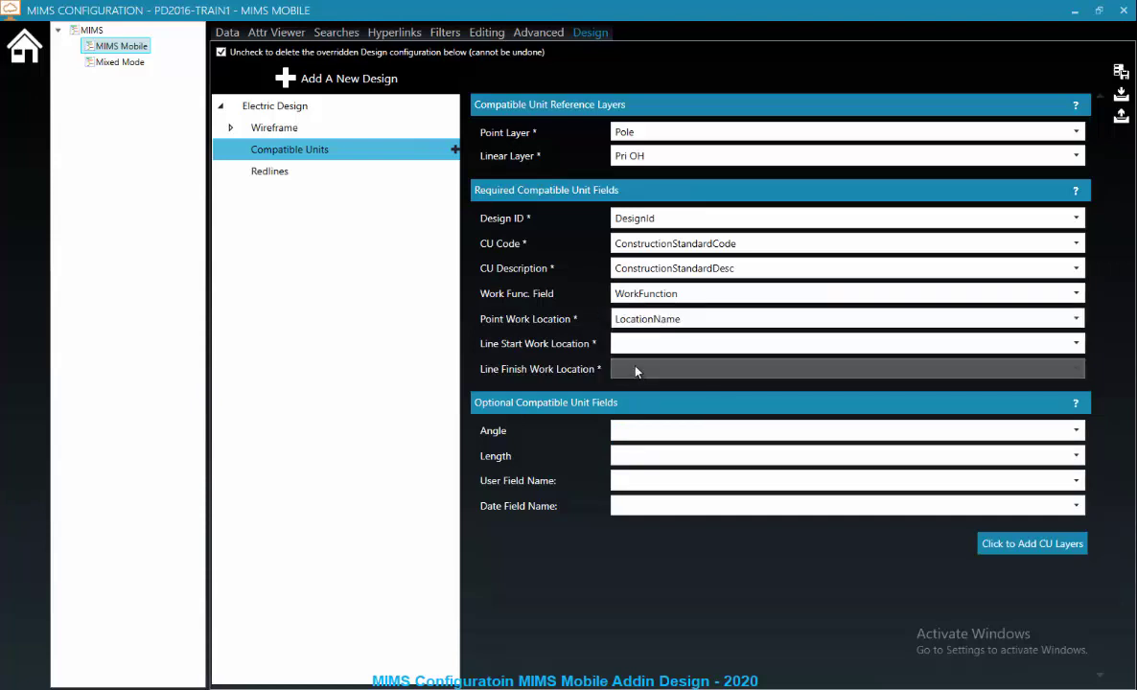
{"action": "left_click", "coordinate": [641, 345]}
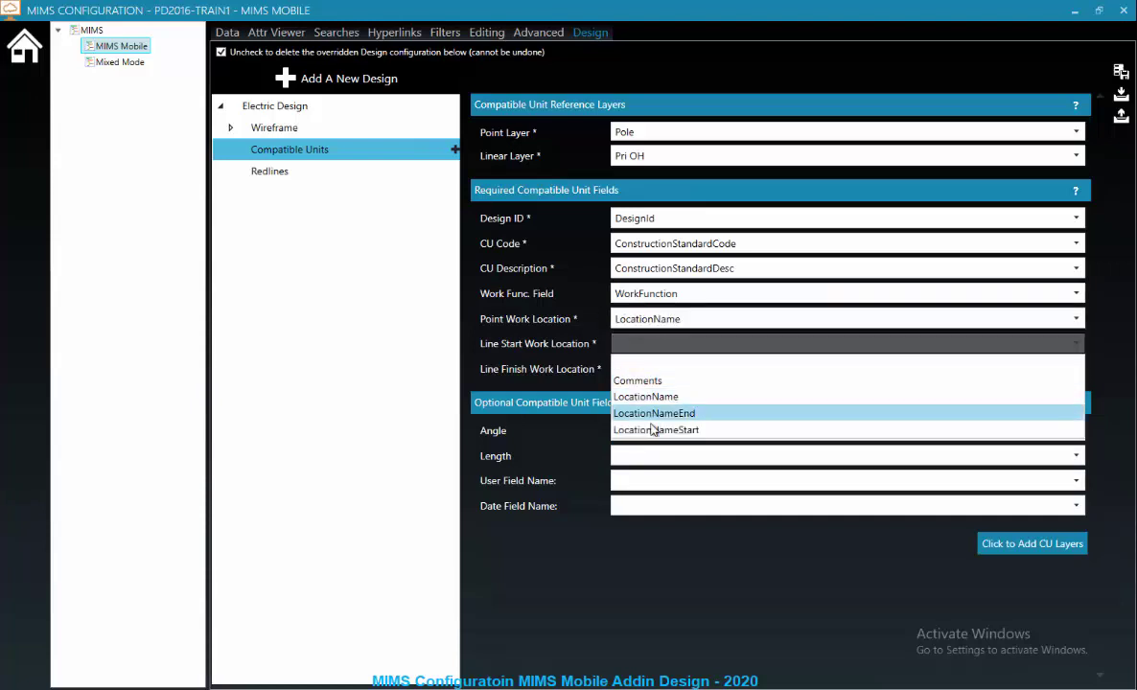
{"action": "left_click", "coordinate": [655, 431]}
{"action": "left_click", "coordinate": [647, 371]}
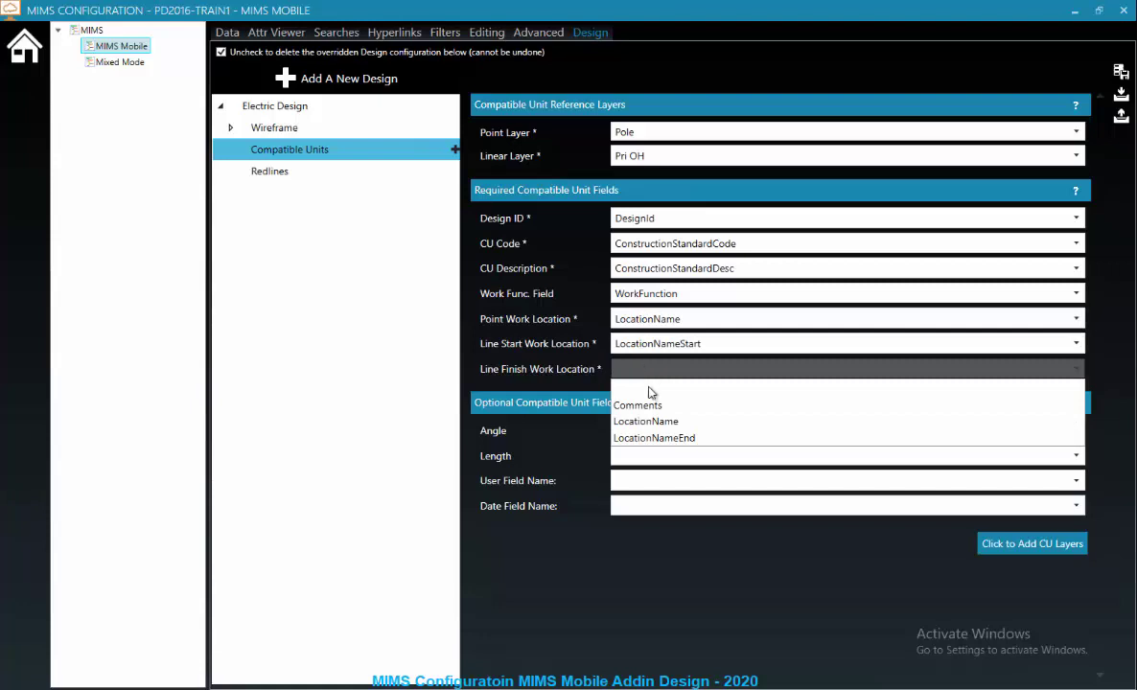
{"action": "left_click", "coordinate": [656, 439]}
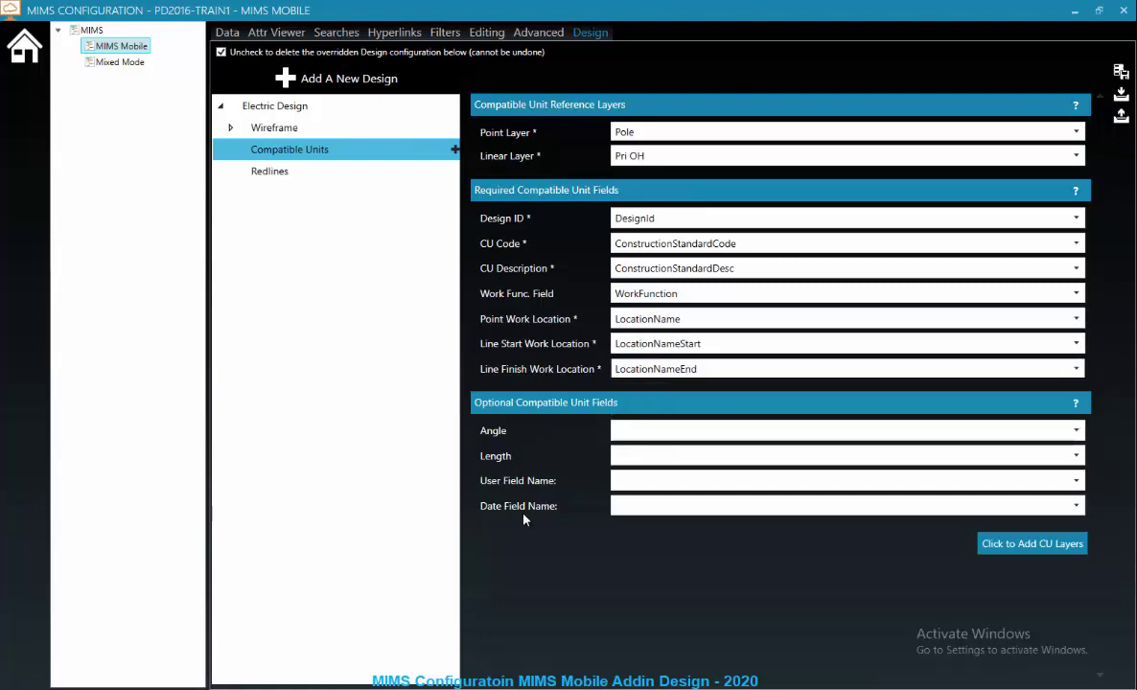
- Set the optional compatible unit field Angle to Angle and Length to Quantity
{"action": "left_click", "coordinate": [642, 432]}
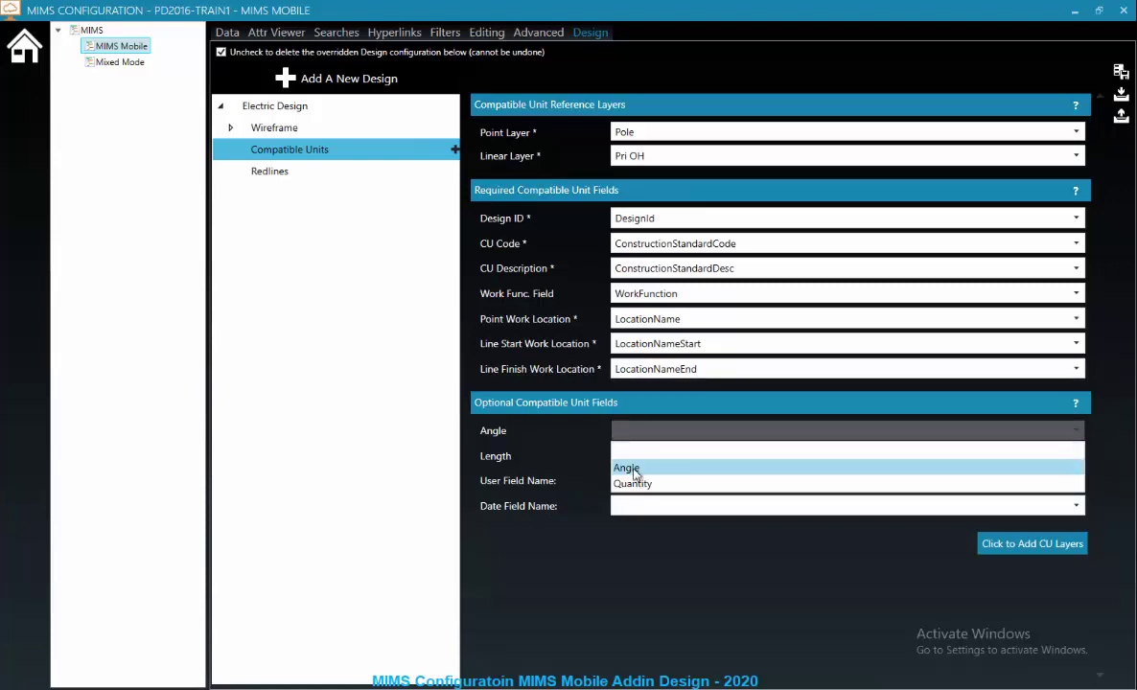
{"action": "left_click", "coordinate": [641, 464]}
{"action": "left_click", "coordinate": [640, 464]}
{"action": "left_click", "coordinate": [641, 493]}
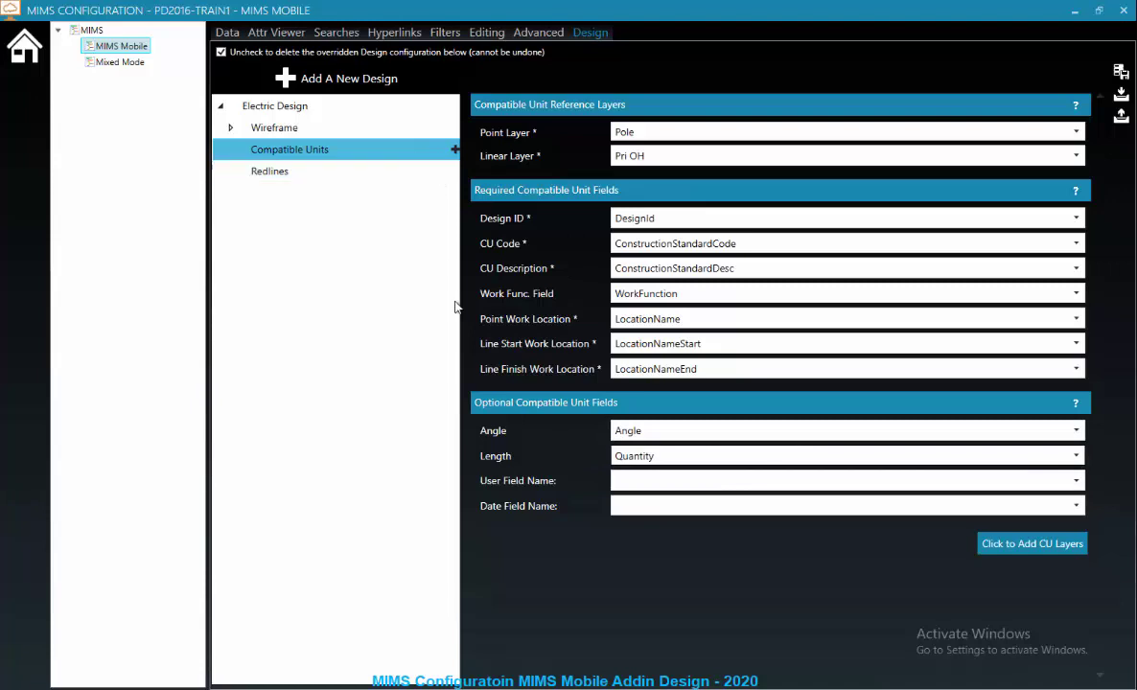
- Add the CU layers to the Electric Design and expand Compatible Units to list them
{"action": "left_click", "coordinate": [1009, 543]}
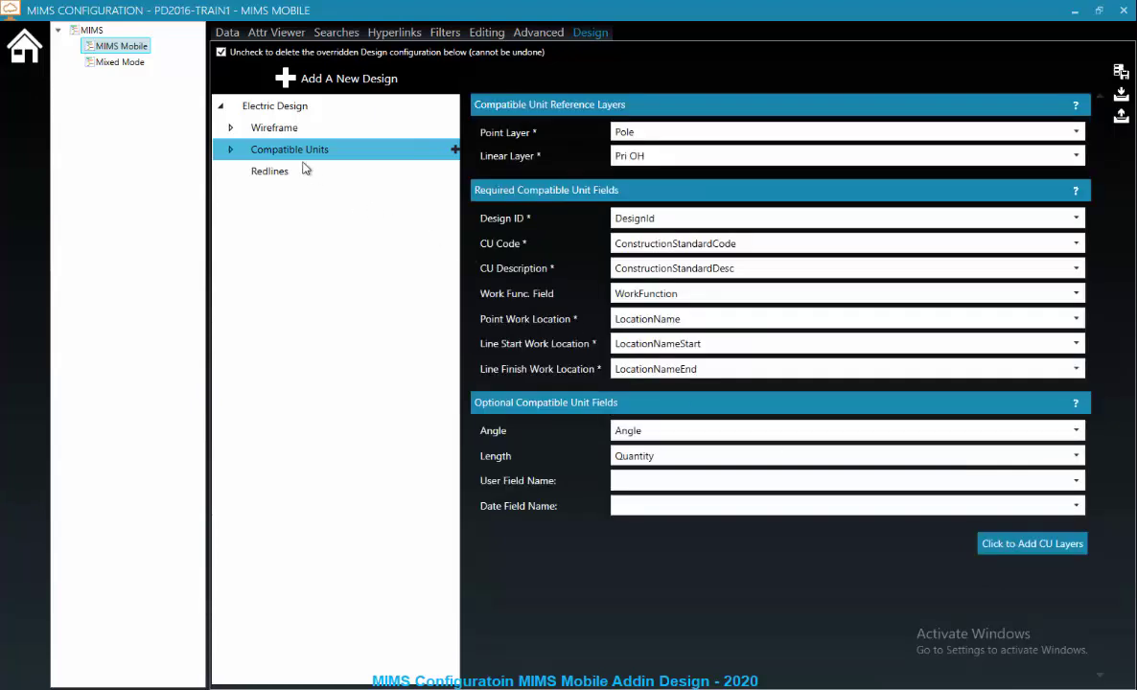
{"action": "left_click", "coordinate": [229, 150]}
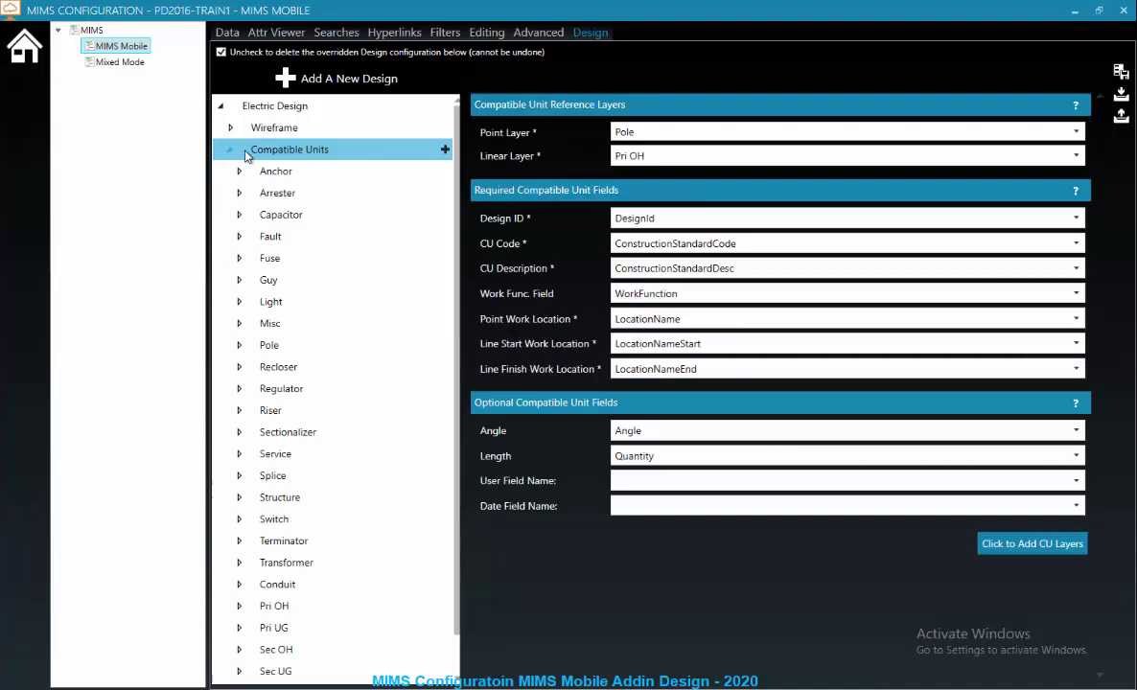
- Review the listed compatible unit layers and examine the Anchor layer's user interface options and advanced settings
{"action": "scroll", "coordinate": [271, 281], "scroll_direction": "down", "scroll_amount": 1}
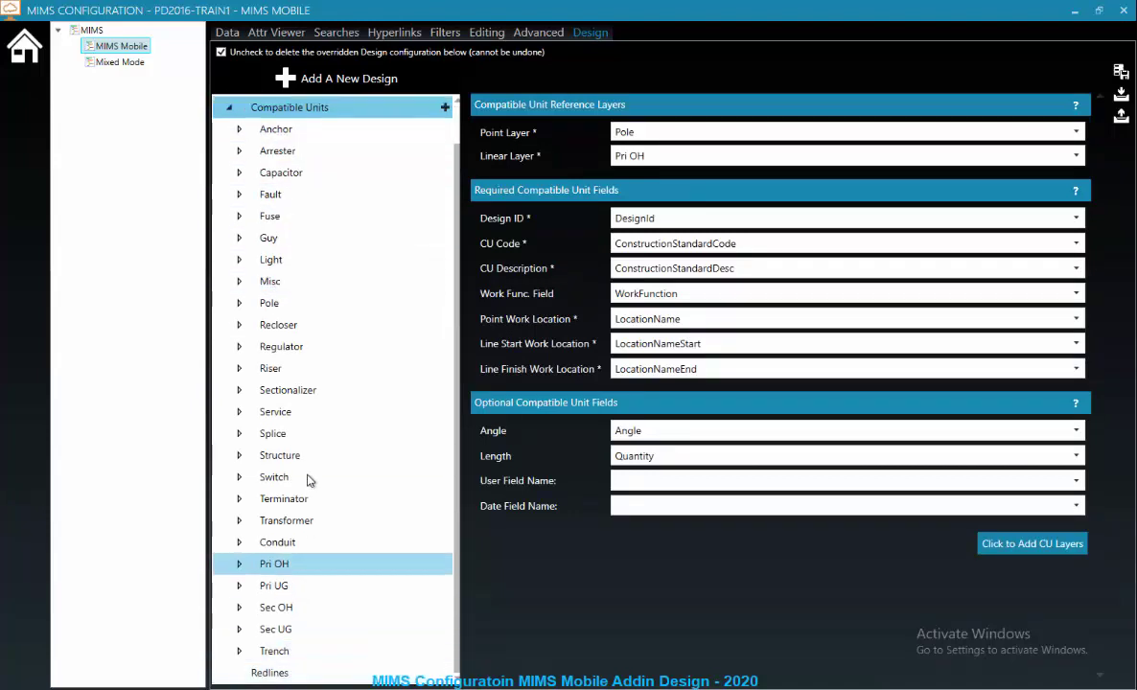
{"action": "scroll", "coordinate": [322, 224], "scroll_direction": "up", "scroll_amount": 1}
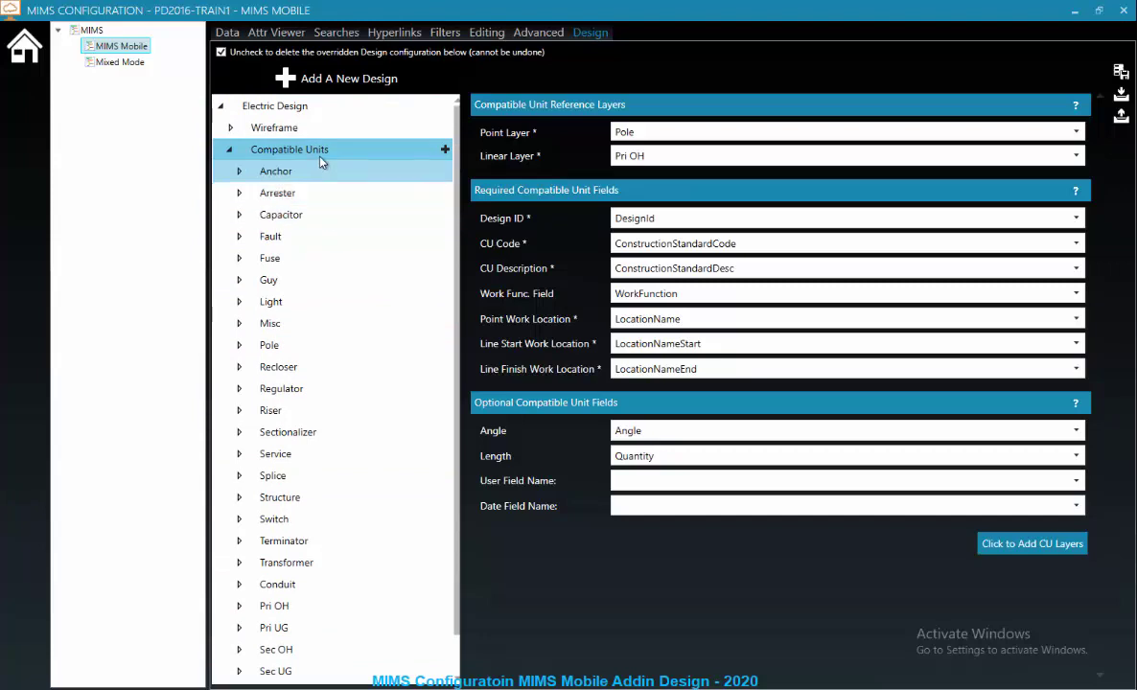
{"action": "left_click", "coordinate": [272, 174]}
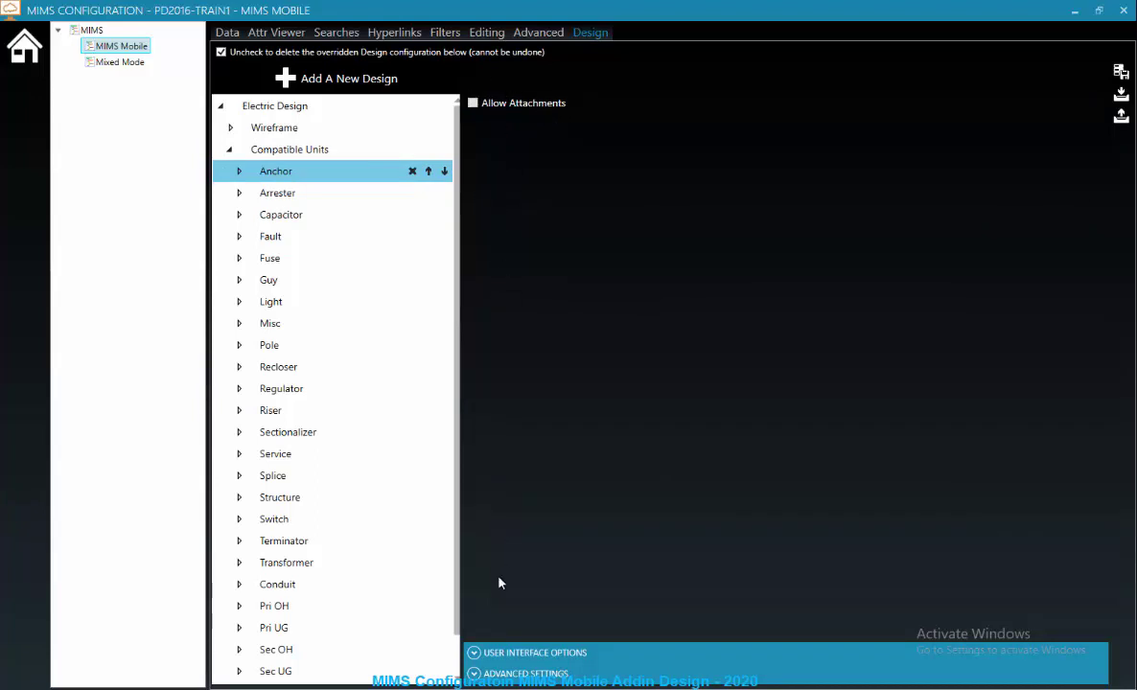
{"action": "left_click", "coordinate": [477, 657]}
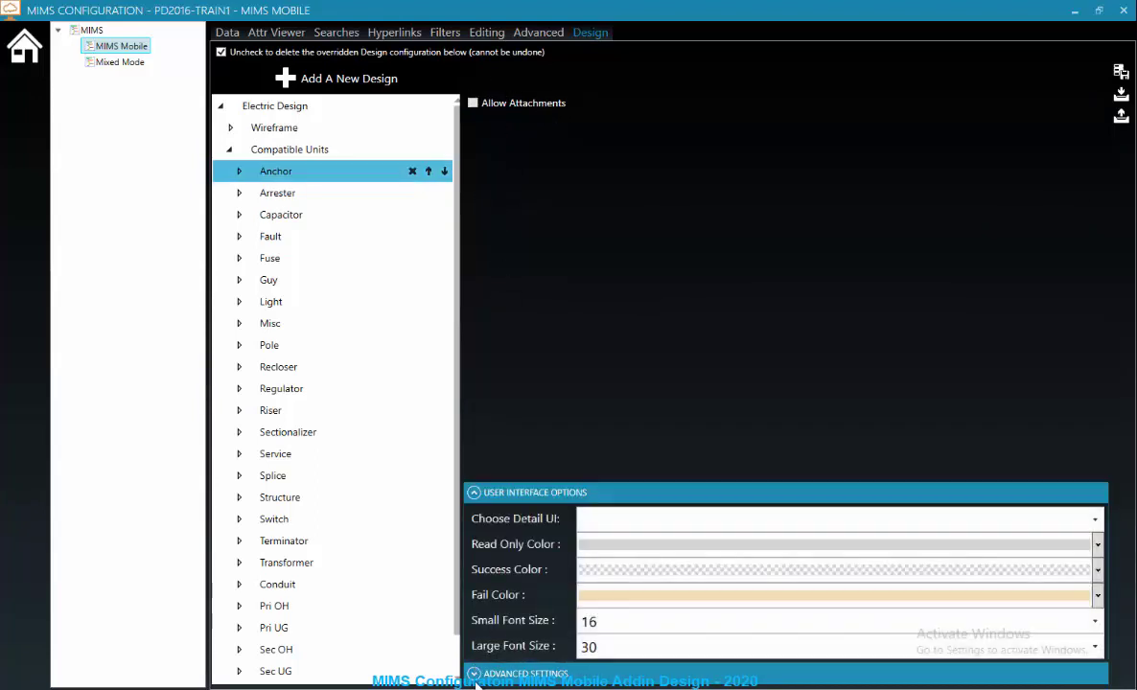
{"action": "left_click", "coordinate": [490, 676]}
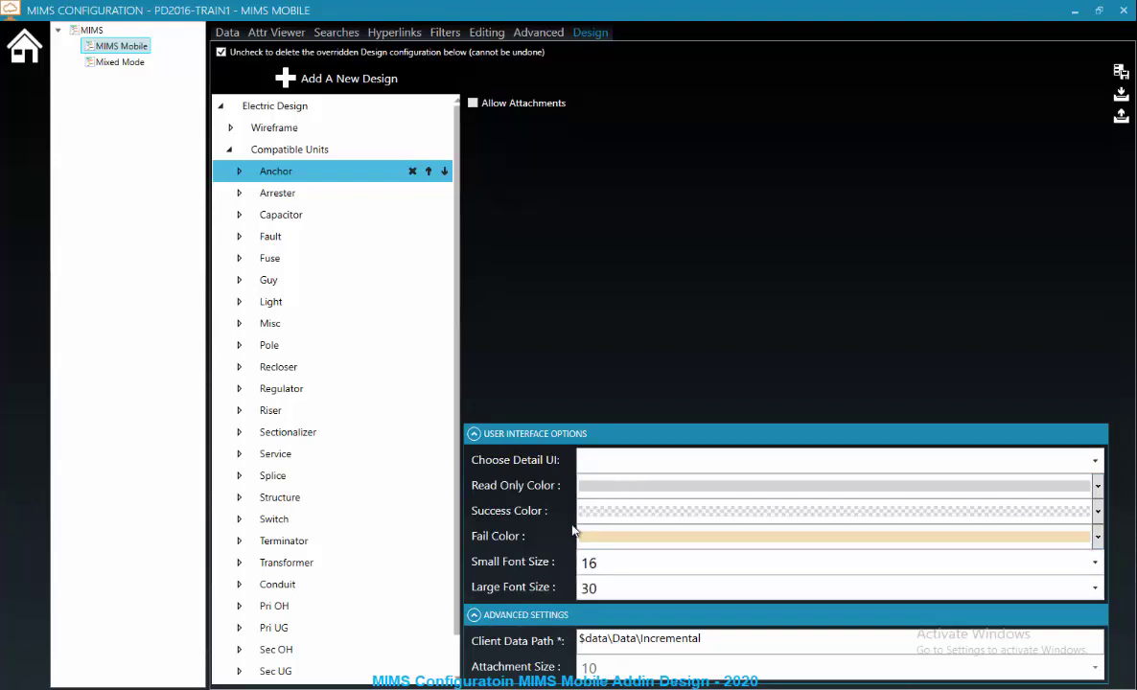
- Examine the Anchor layer's field settings and field copy plugins, including the available plugin types, and collapse Compatible Units
{"action": "left_click", "coordinate": [239, 172]}
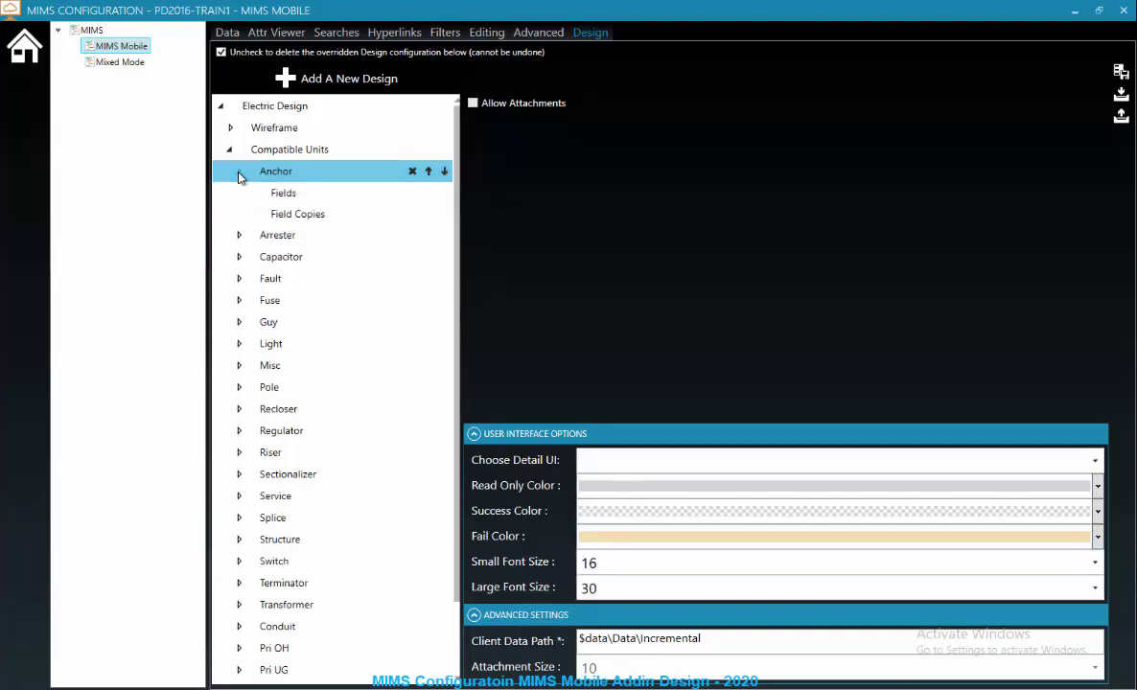
{"action": "left_click", "coordinate": [283, 194]}
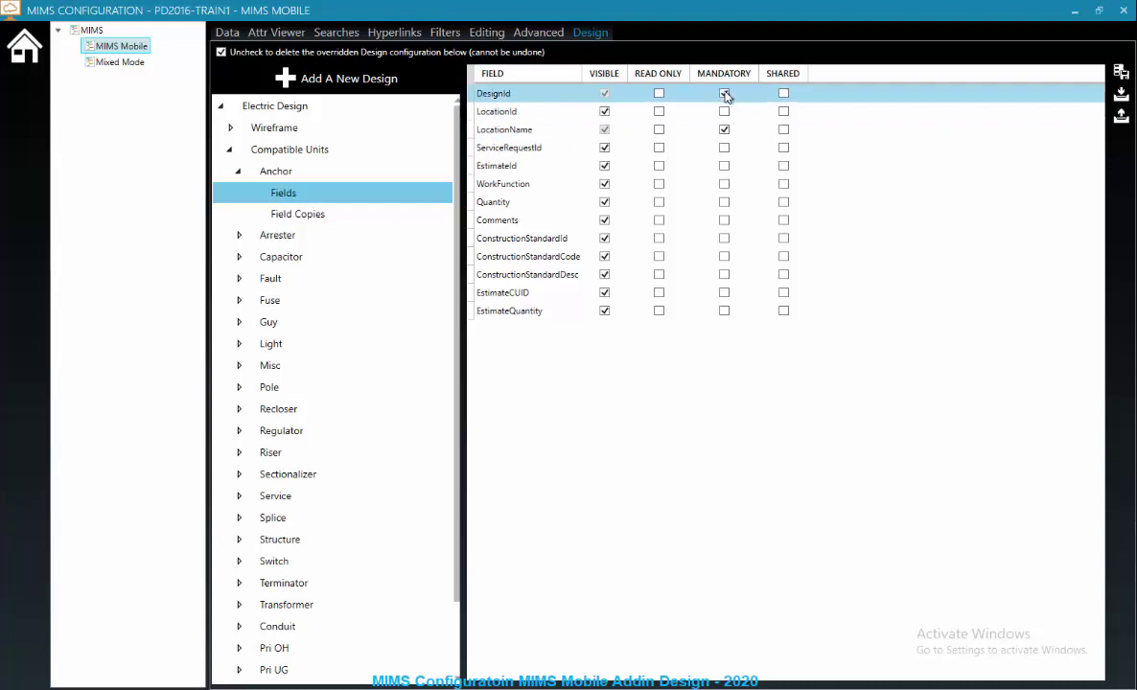
{"action": "left_click", "coordinate": [321, 214]}
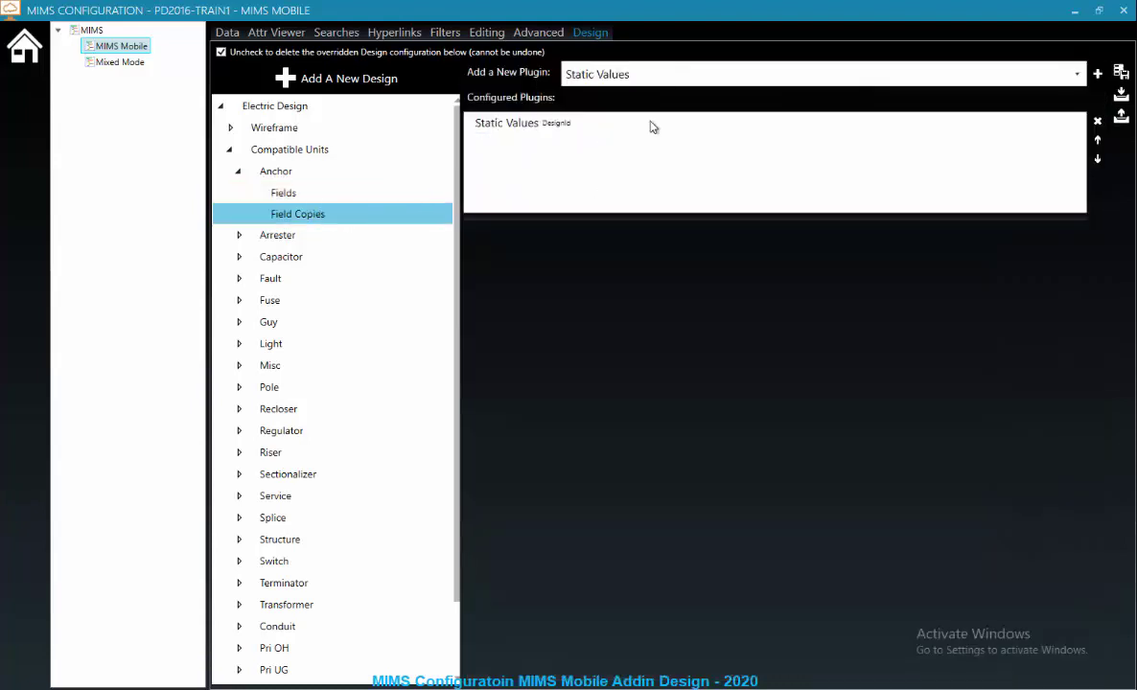
{"action": "left_click", "coordinate": [602, 82]}
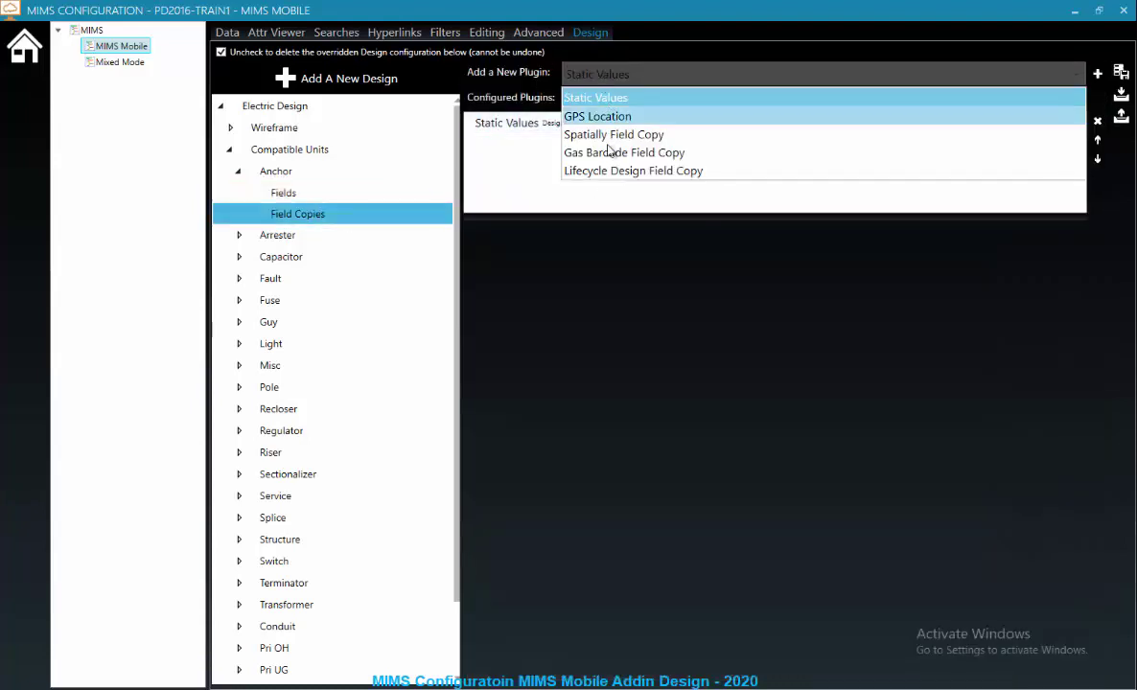
{"action": "left_click", "coordinate": [595, 97]}
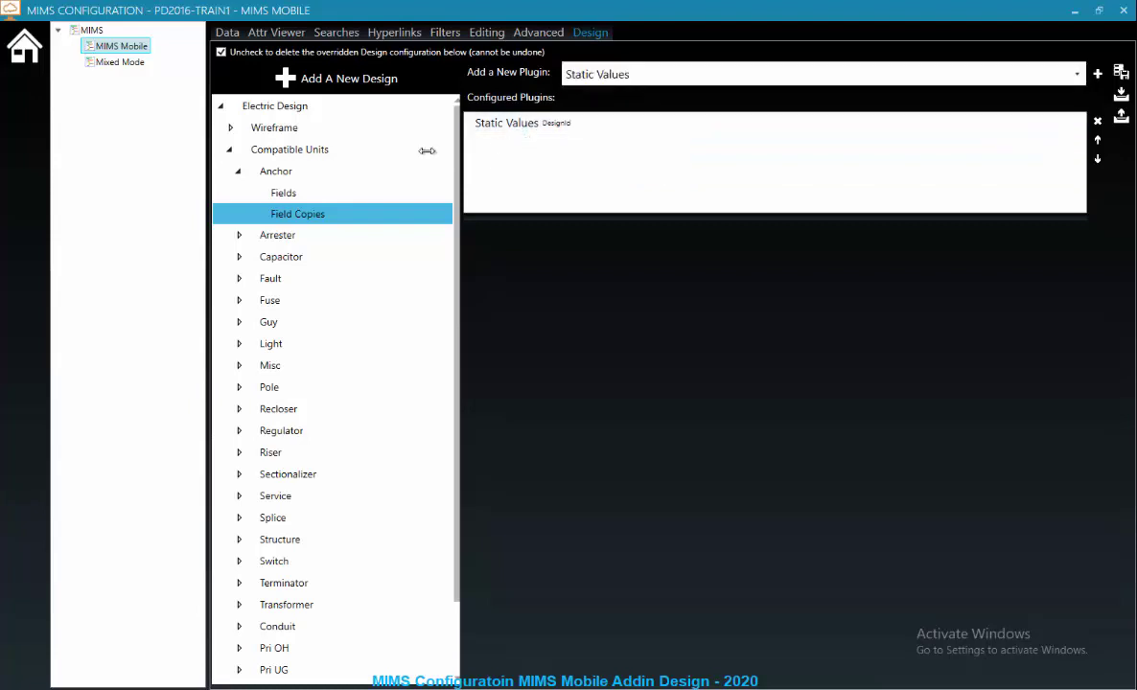
{"action": "left_click", "coordinate": [228, 152]}
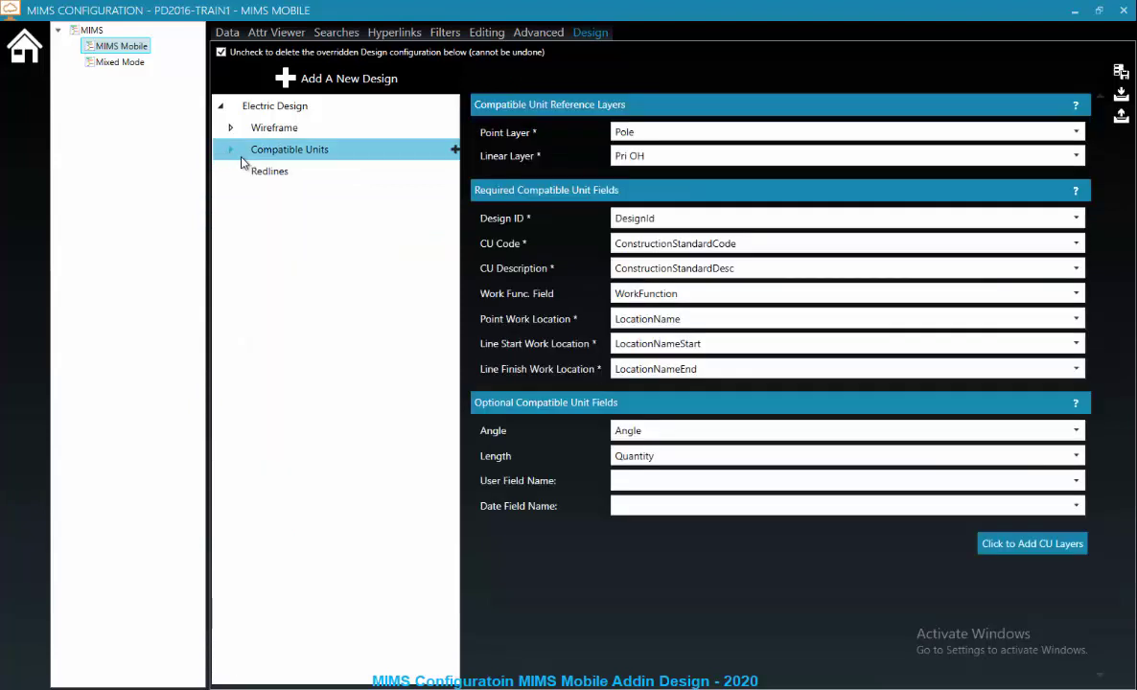
- Include Field Note, Dimension, Redline, Callout and Redline Poly as redline layers, with the Advanced Text Editor enabled for Callout
{"action": "left_click", "coordinate": [274, 176]}
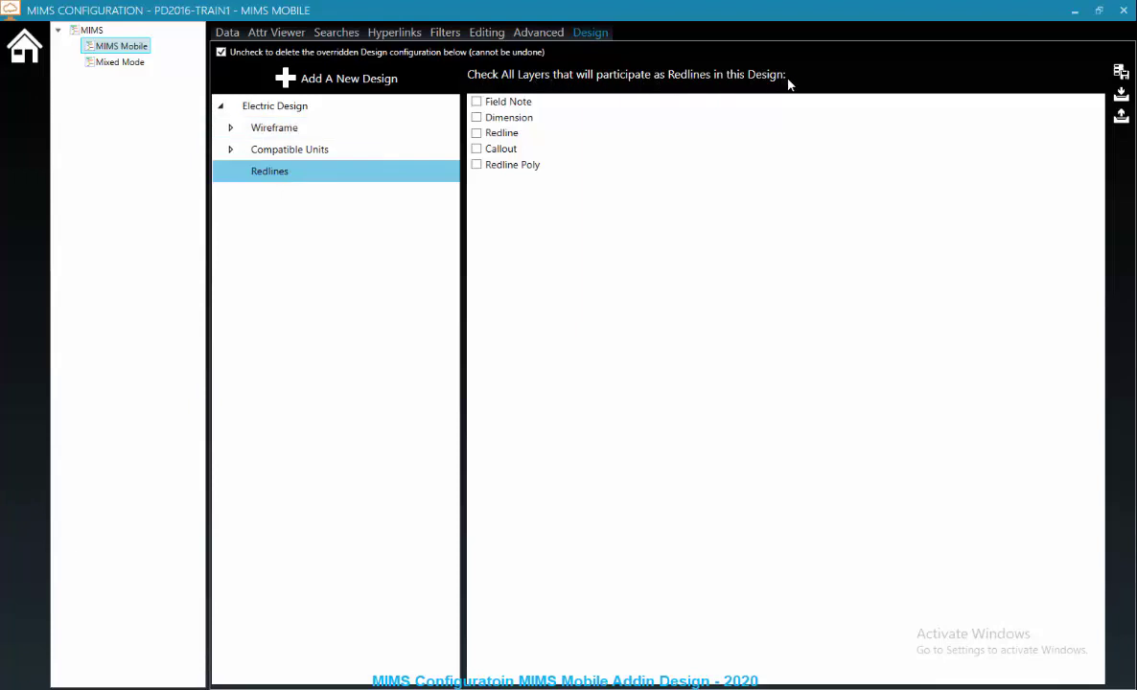
{"action": "left_click", "coordinate": [477, 102]}
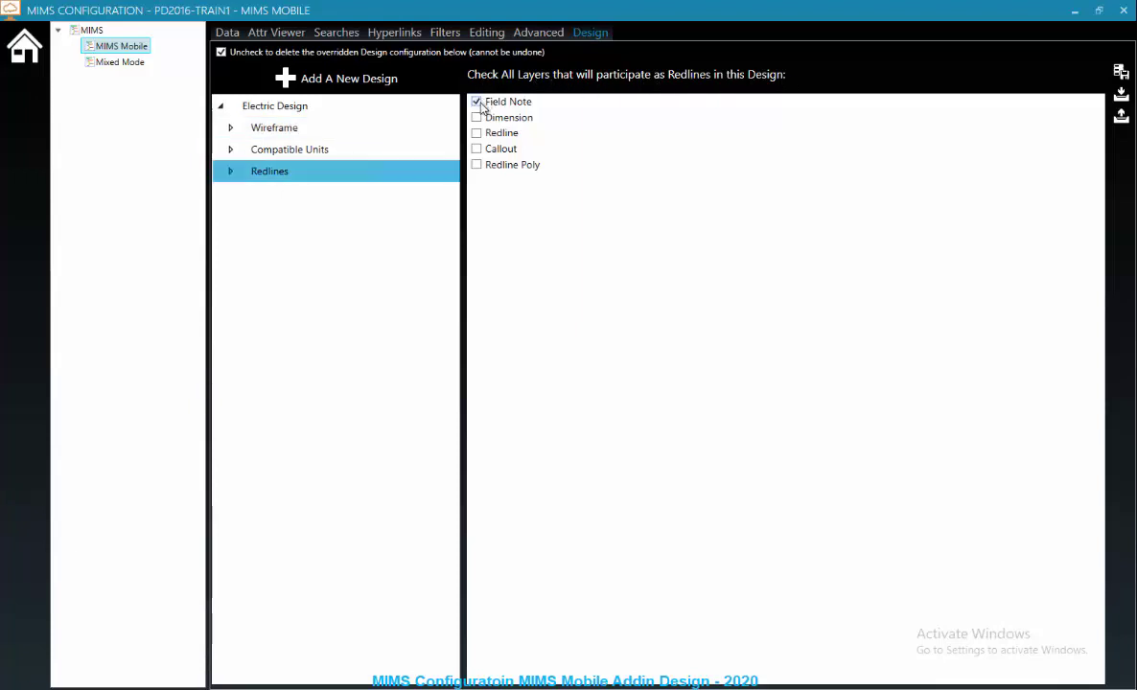
{"action": "left_click", "coordinate": [476, 118]}
{"action": "left_click", "coordinate": [477, 134]}
{"action": "left_click", "coordinate": [476, 148]}
{"action": "left_click", "coordinate": [477, 181]}
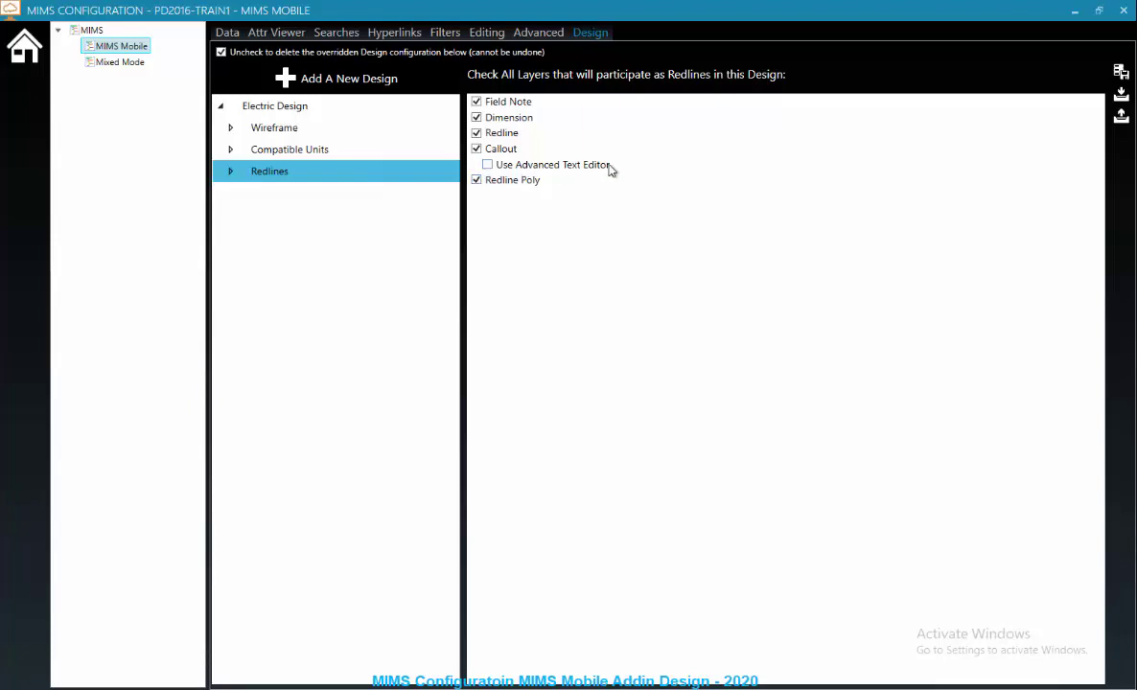
{"action": "left_click", "coordinate": [487, 165]}
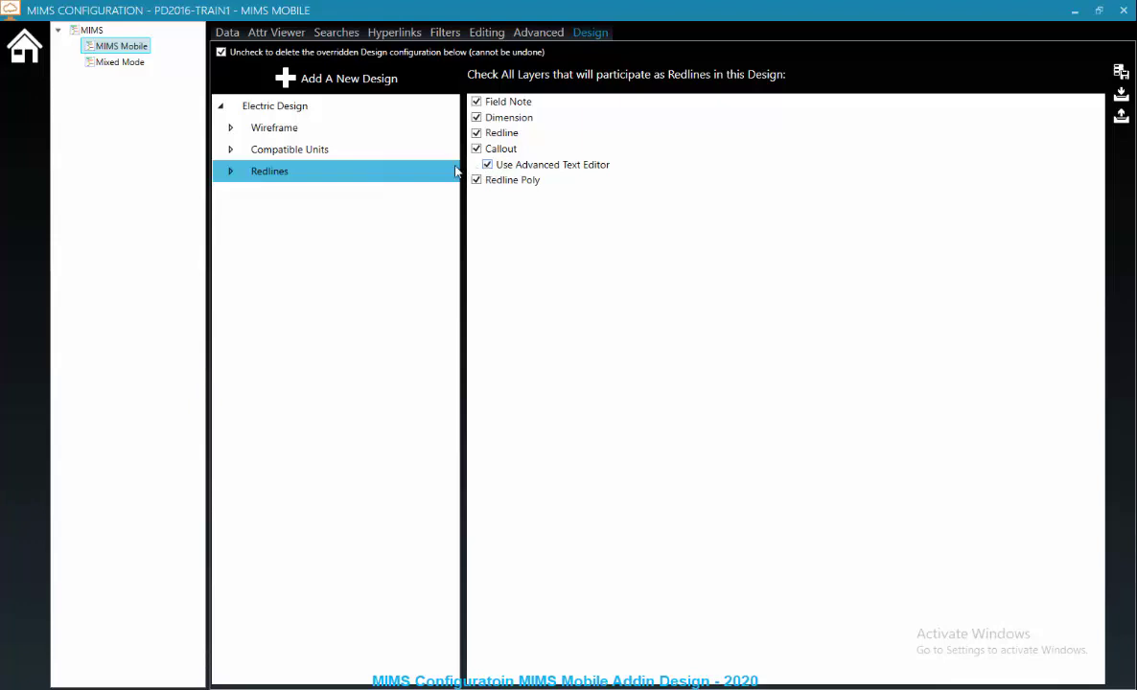
- Set the Field Note redline's Display Field #1 to Comments and Display Field #2 to Label, and expand its interface and advanced settings
{"action": "left_click", "coordinate": [231, 172]}
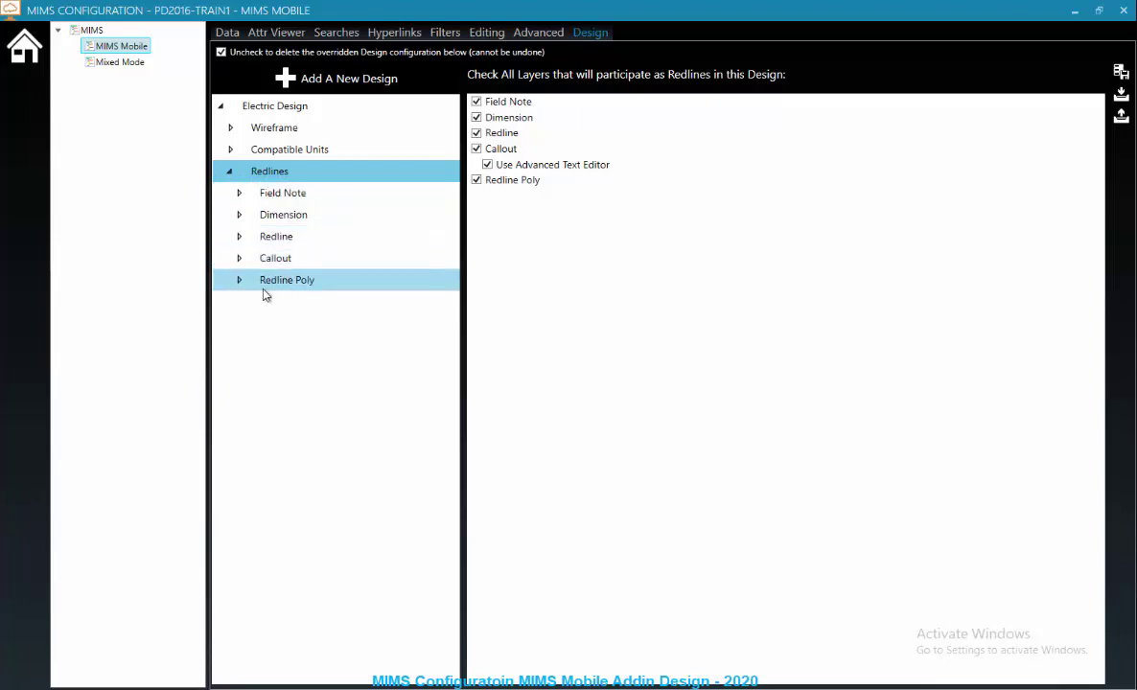
{"action": "left_click", "coordinate": [273, 197]}
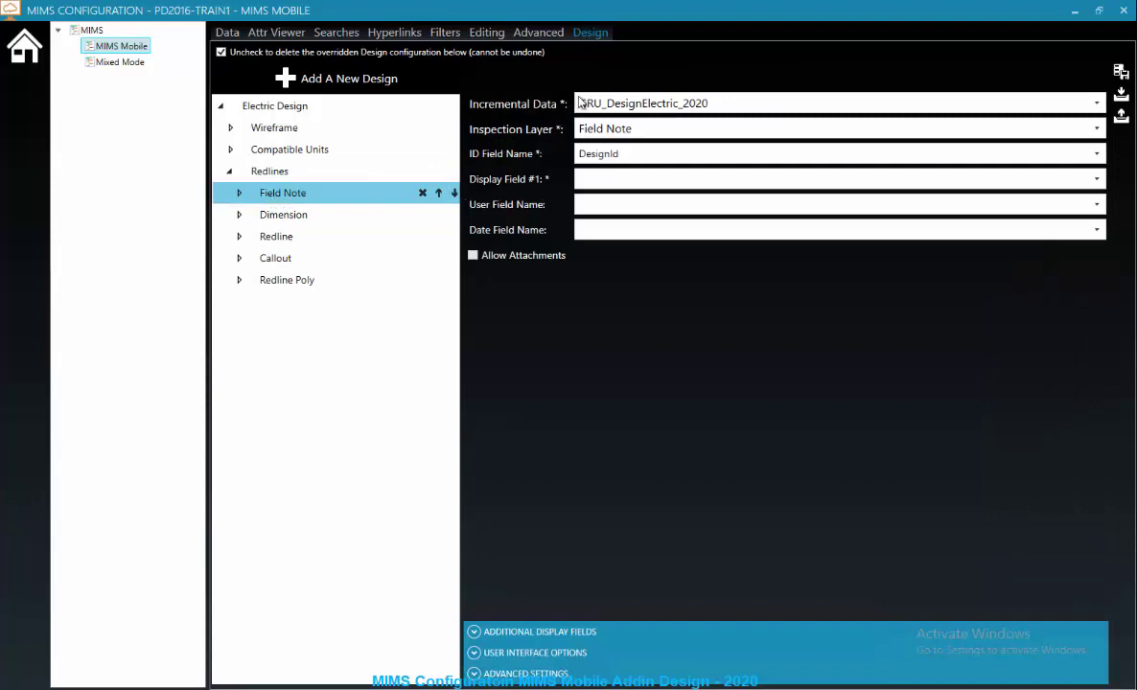
{"action": "left_click", "coordinate": [587, 185]}
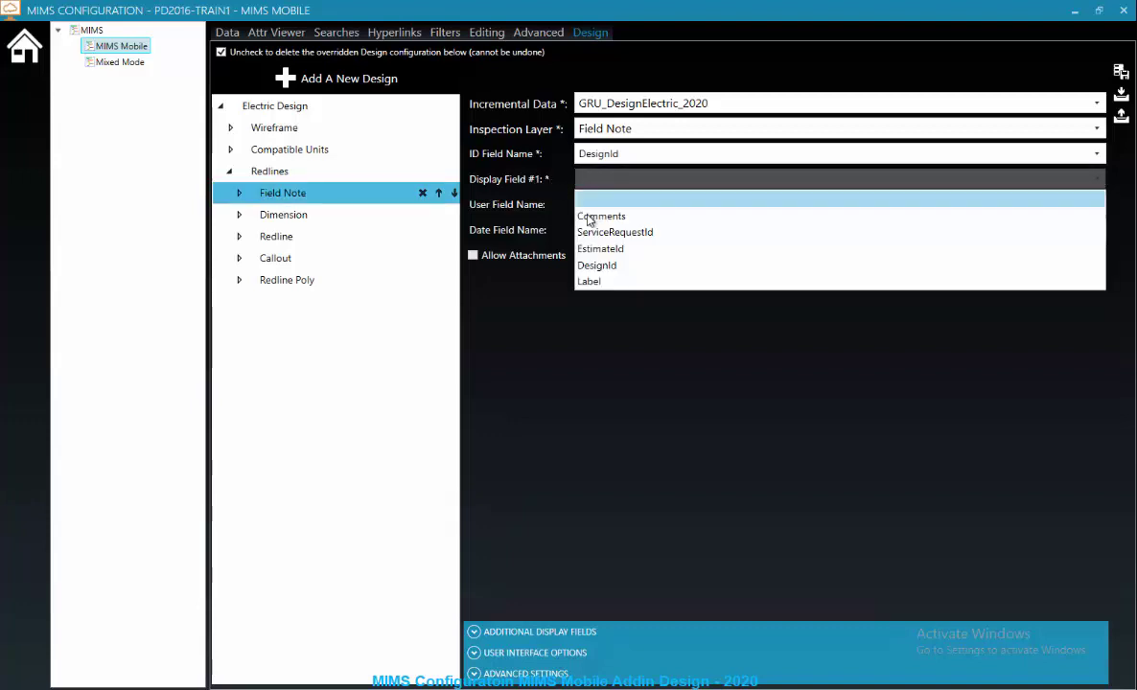
{"action": "left_click", "coordinate": [589, 217]}
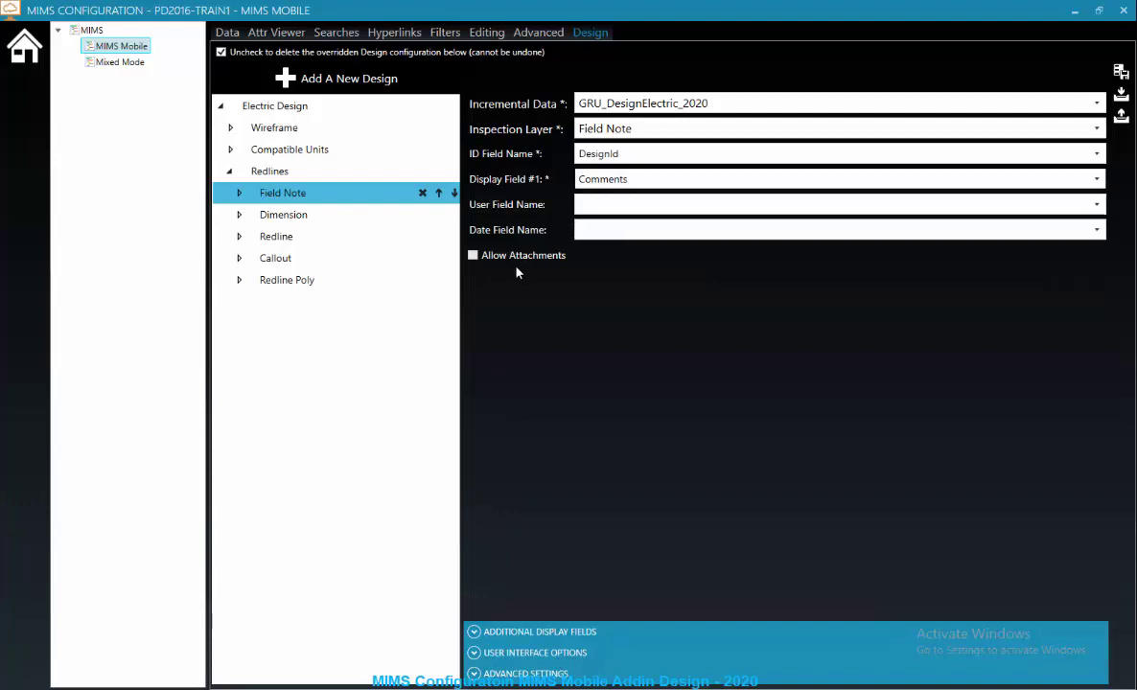
{"action": "left_click", "coordinate": [503, 634]}
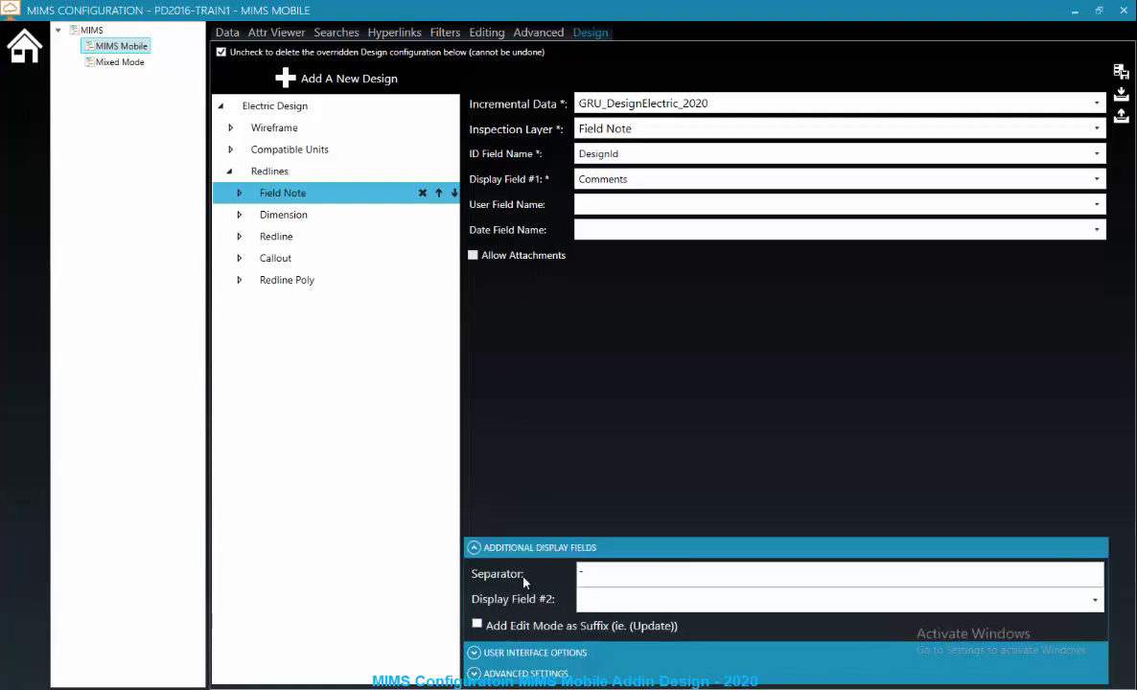
{"action": "left_click", "coordinate": [587, 600]}
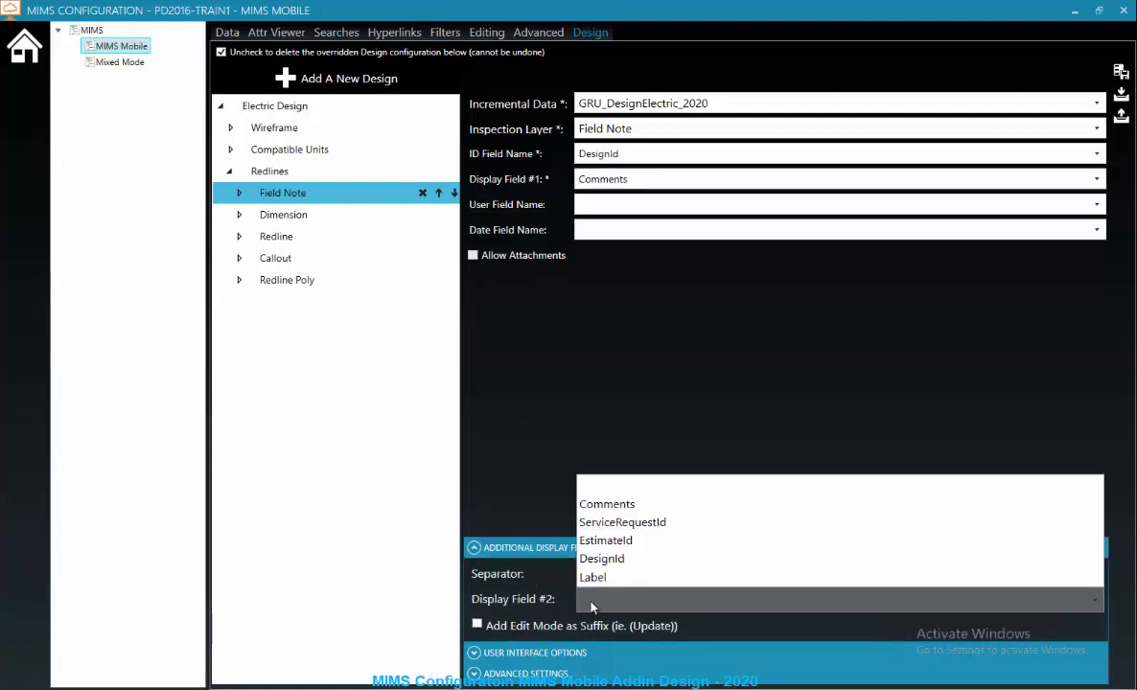
{"action": "left_click", "coordinate": [593, 578]}
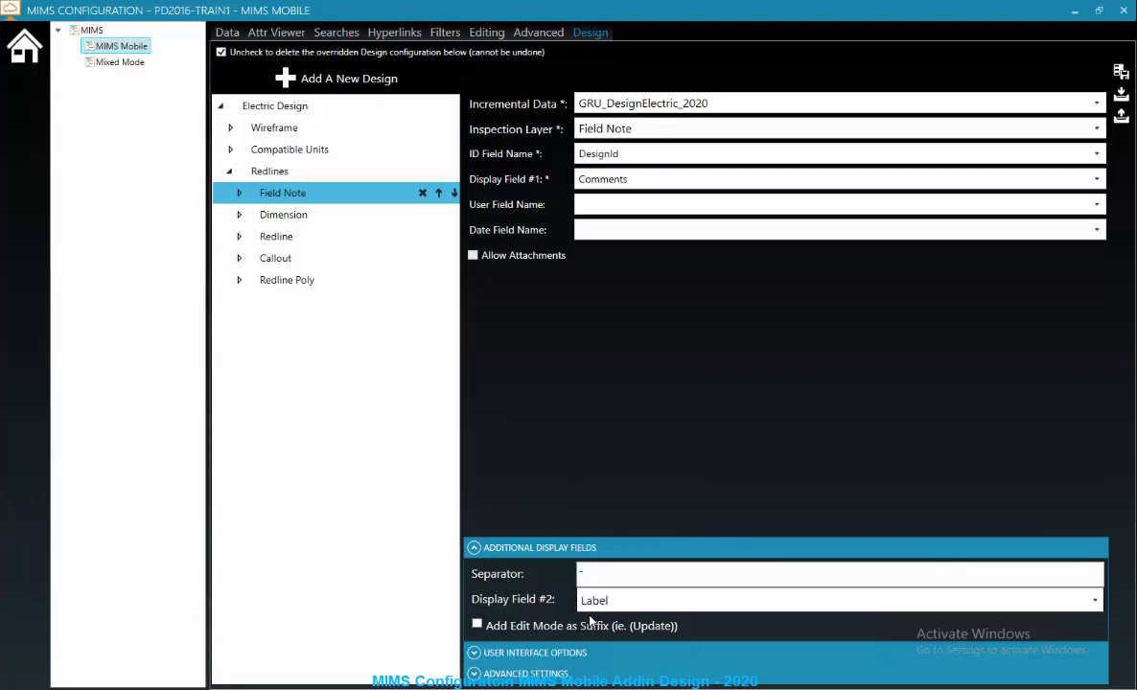
{"action": "left_click", "coordinate": [535, 652]}
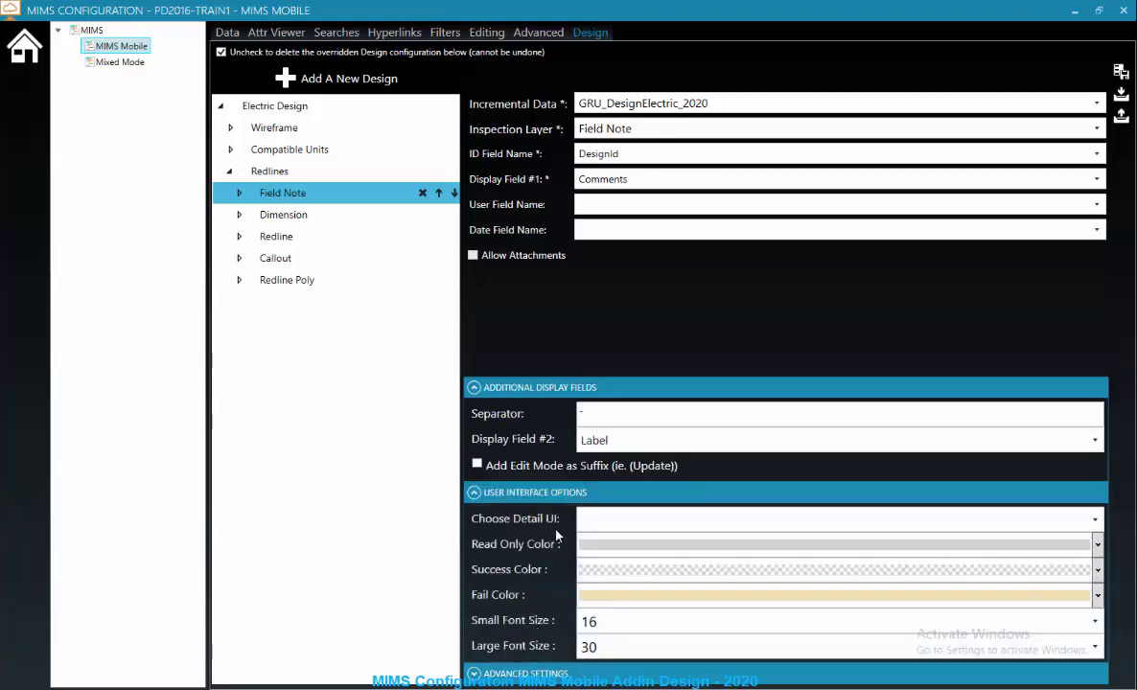
{"action": "left_click", "coordinate": [515, 677]}
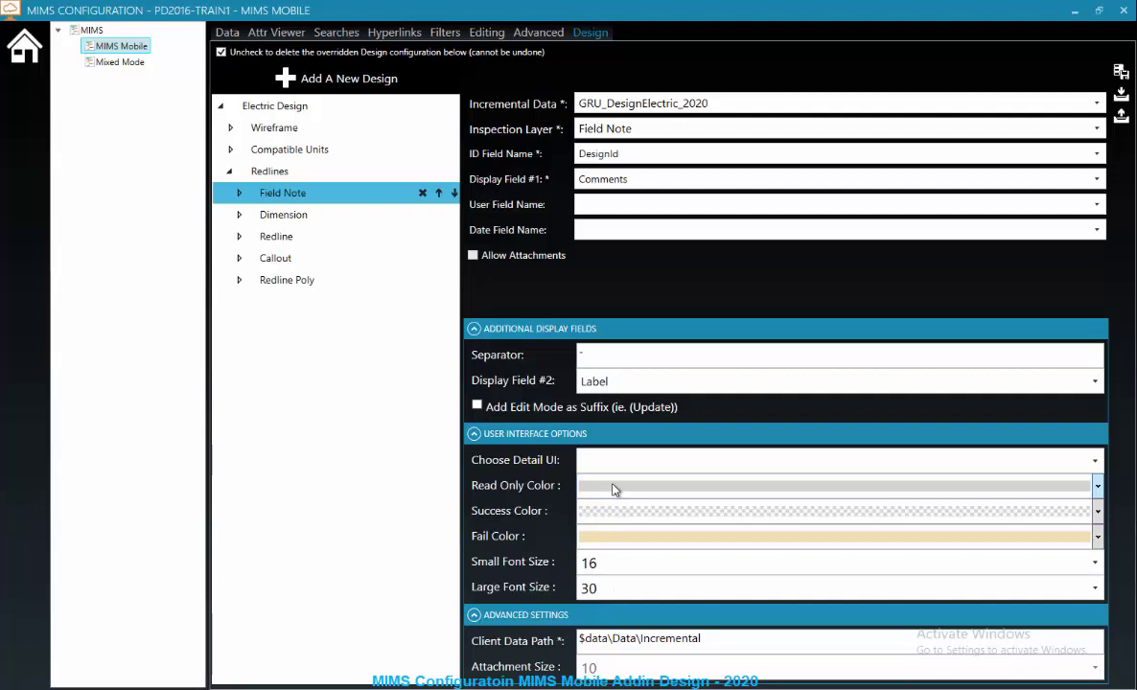
- Set the Dimension redline's Display Field #1 to Comments
{"action": "left_click", "coordinate": [277, 219]}
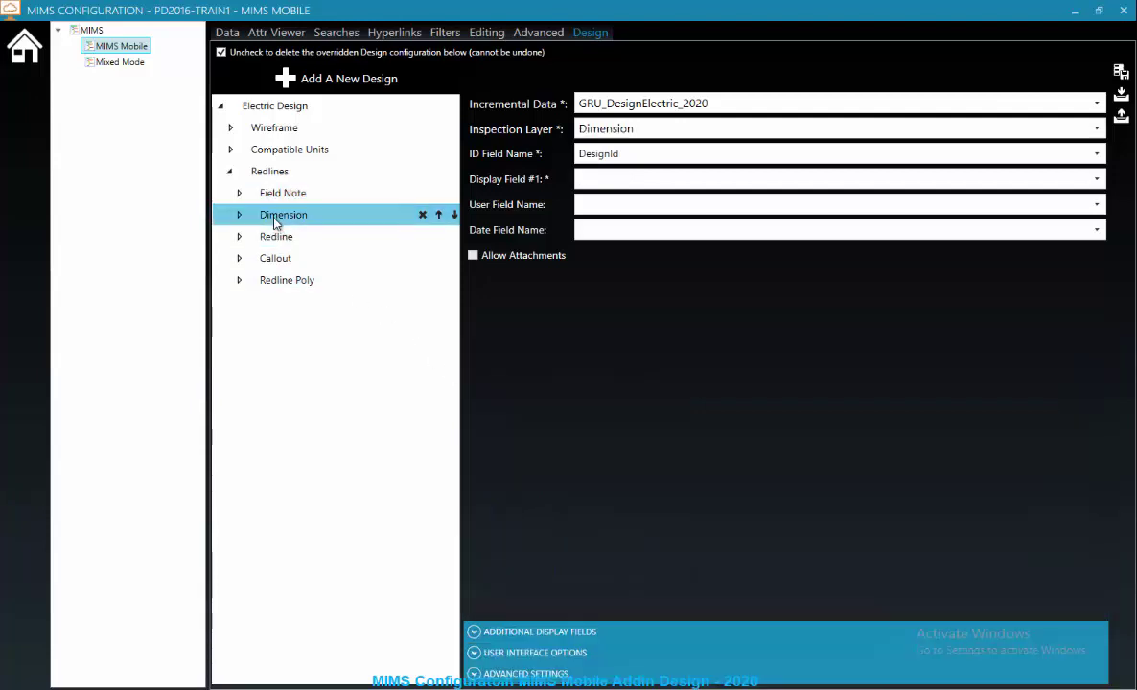
{"action": "left_click", "coordinate": [588, 189]}
{"action": "left_click", "coordinate": [590, 217]}
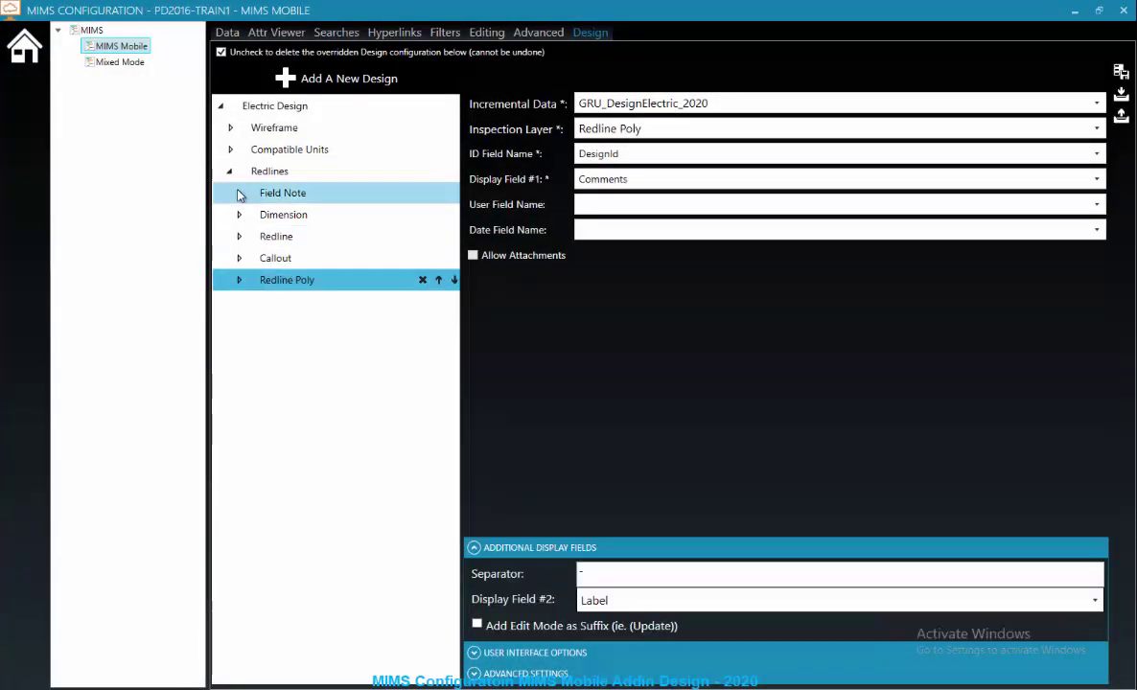
- Examine the Field Note redline's field settings and field copy plugins, expand other redline layers, and collapse Redlines
{"action": "left_click", "coordinate": [238, 193]}
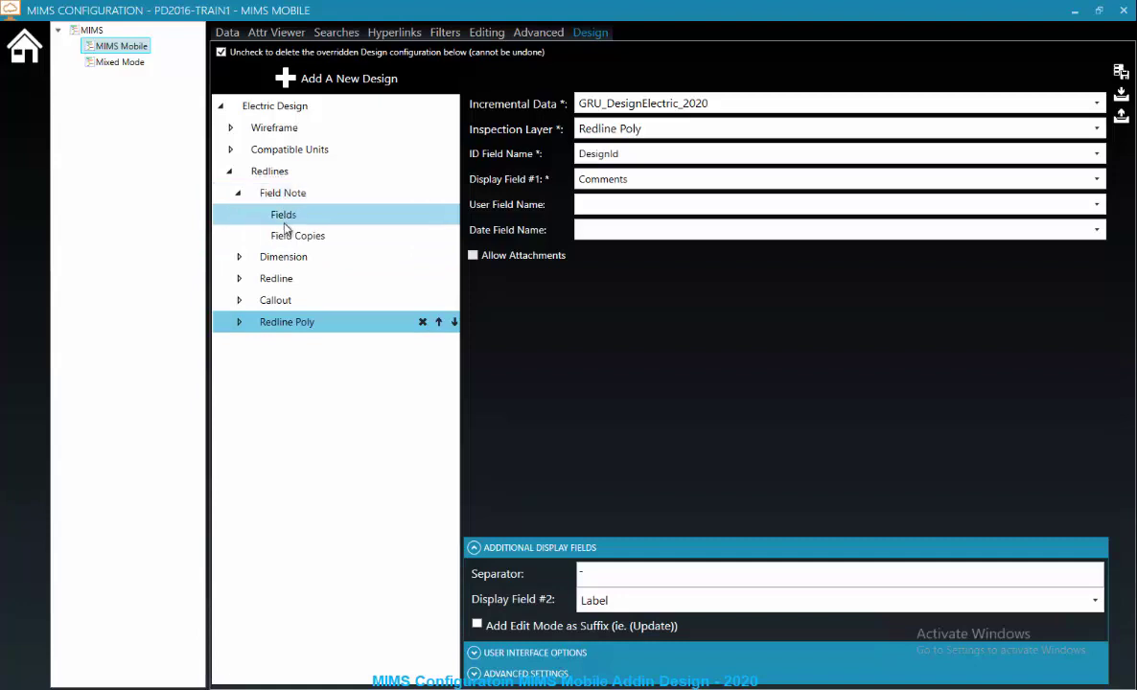
{"action": "left_click", "coordinate": [286, 220]}
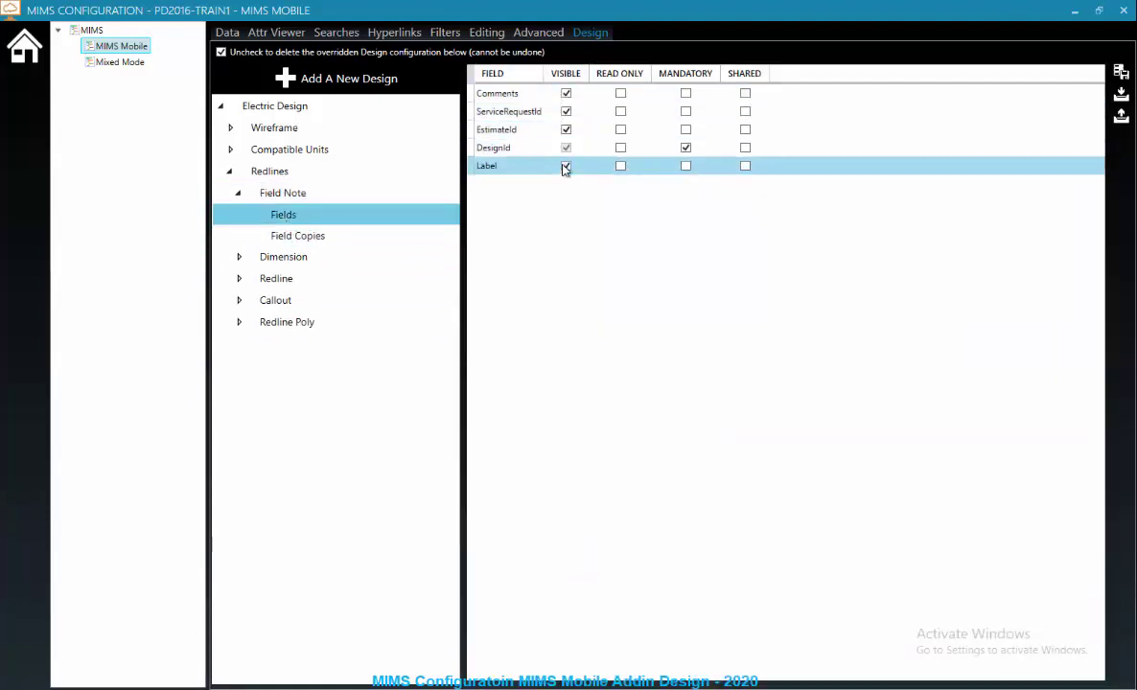
{"action": "left_click", "coordinate": [299, 235]}
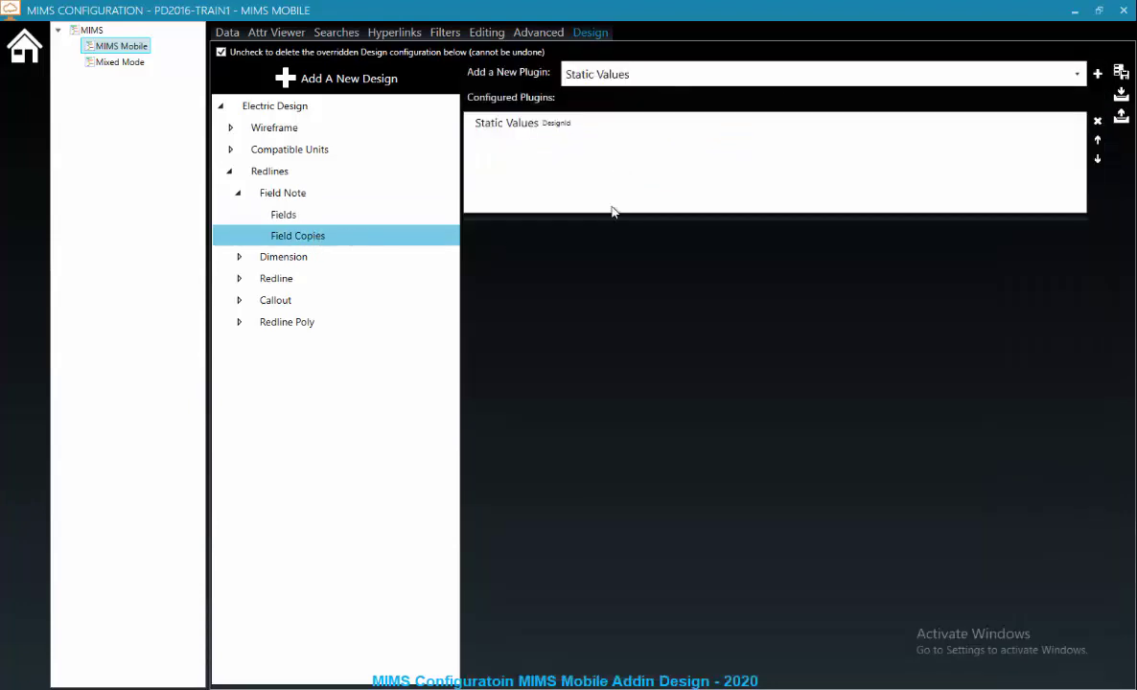
{"action": "left_click", "coordinate": [606, 83]}
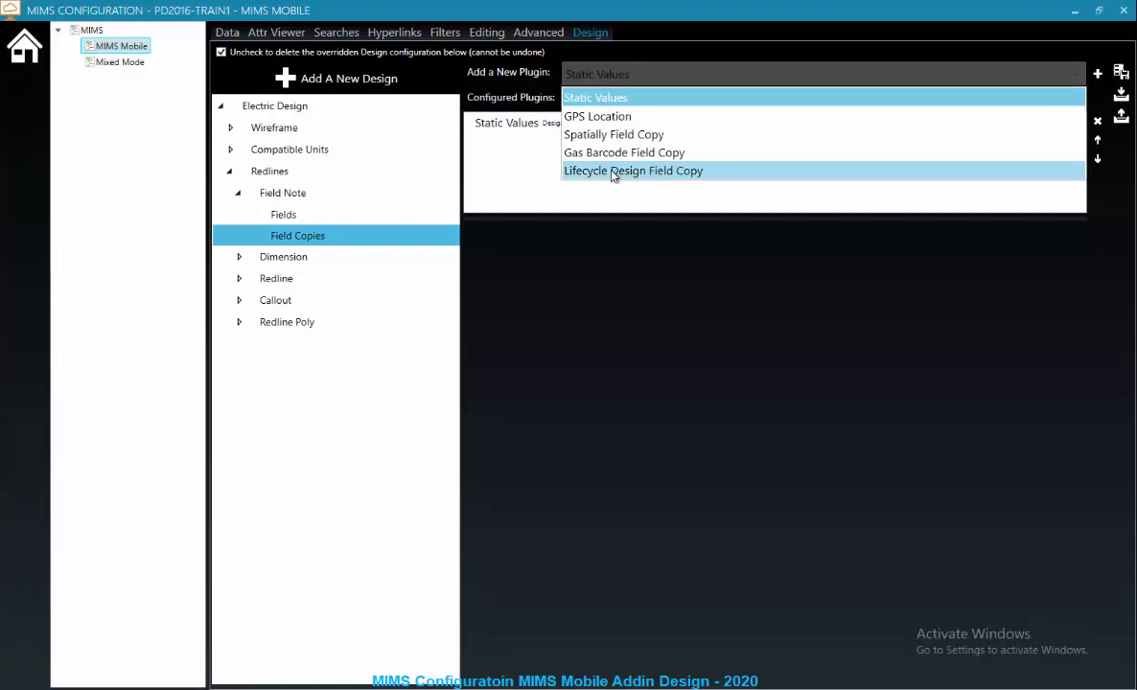
{"action": "left_click", "coordinate": [503, 175]}
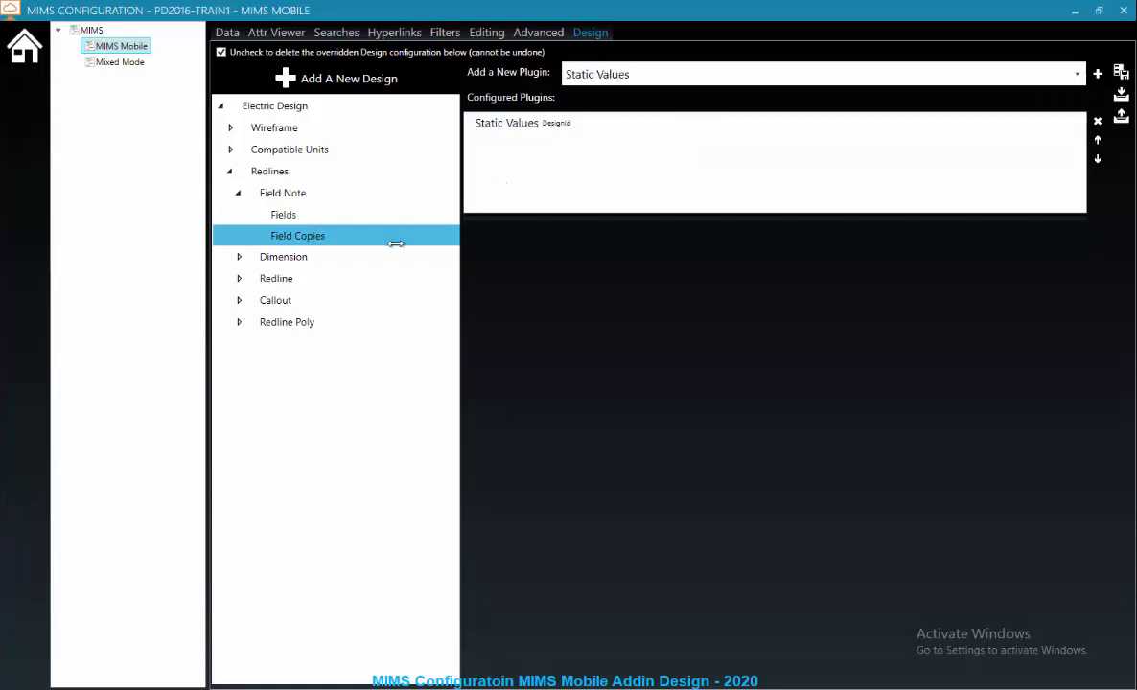
{"action": "left_click", "coordinate": [239, 259]}
{"action": "left_click", "coordinate": [240, 320]}
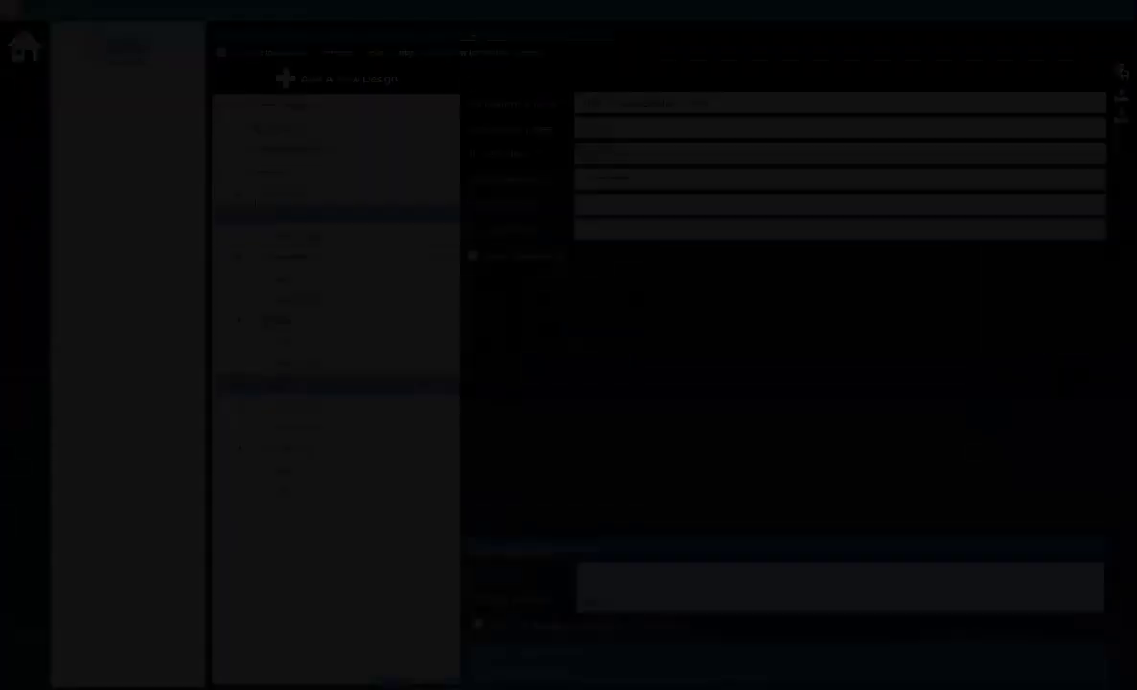
{"action": "left_click", "coordinate": [230, 171]}
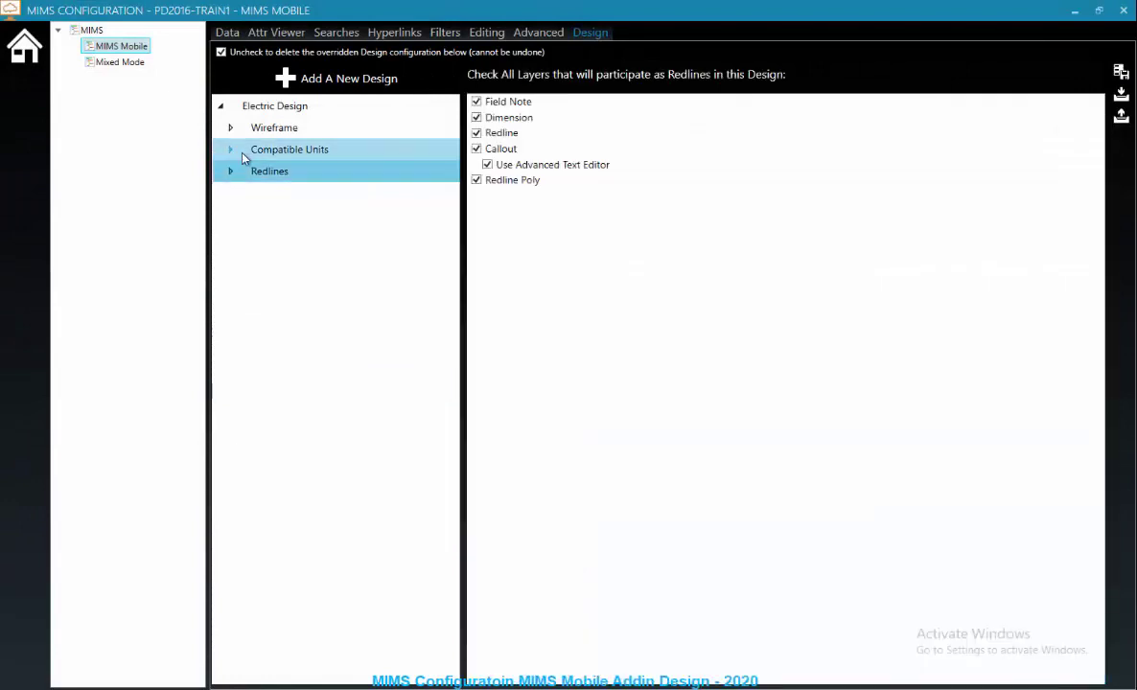
- Review the task settings of Electric Design and its Wireframe and Compatible Units configuration
{"action": "left_click", "coordinate": [277, 111]}
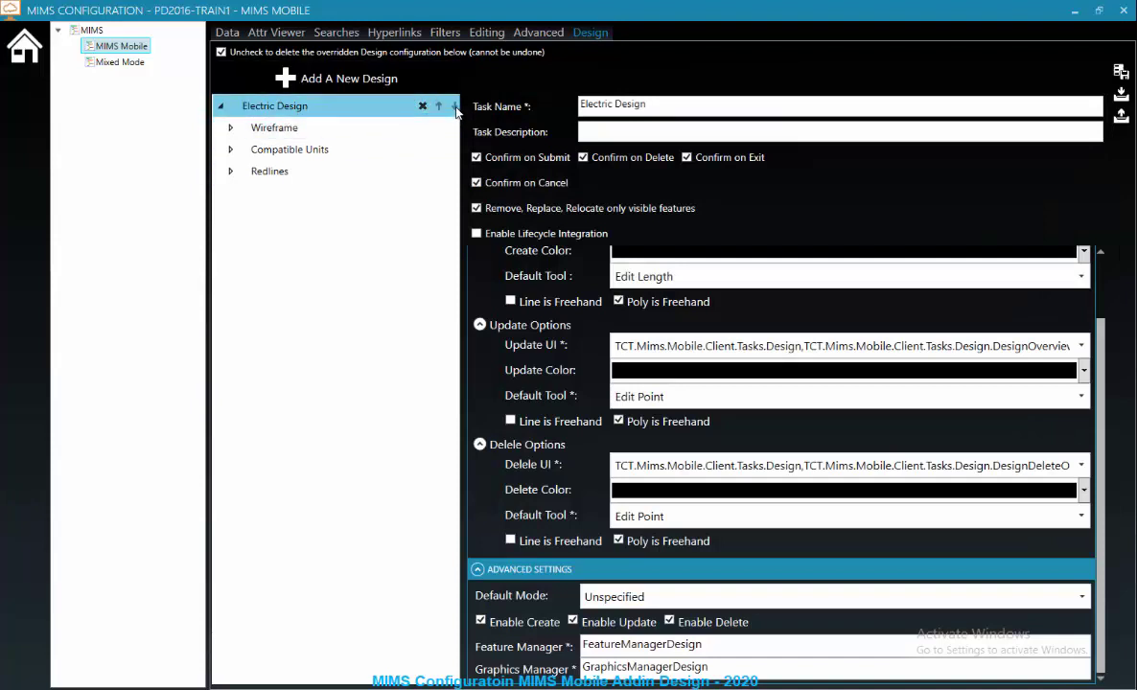
{"action": "left_click", "coordinate": [305, 126]}
{"action": "left_click", "coordinate": [339, 148]}
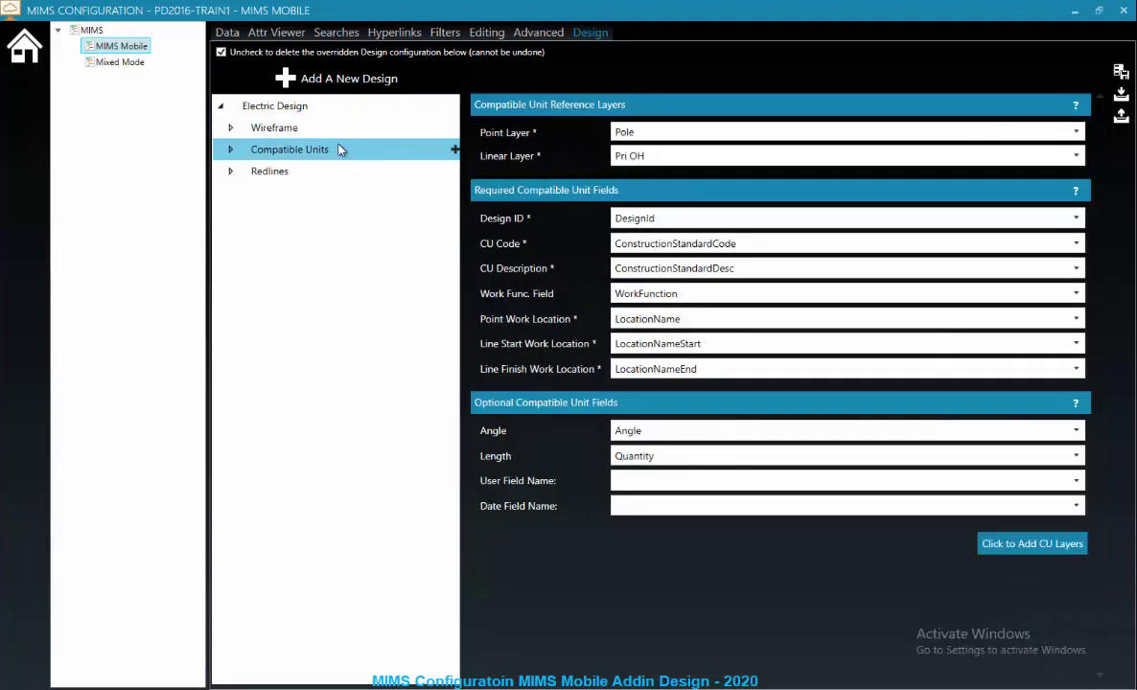
- Review the Redlines layer selection, add a new layer under Compatible Units, and delete that New Layer entry
{"action": "left_click", "coordinate": [292, 172]}
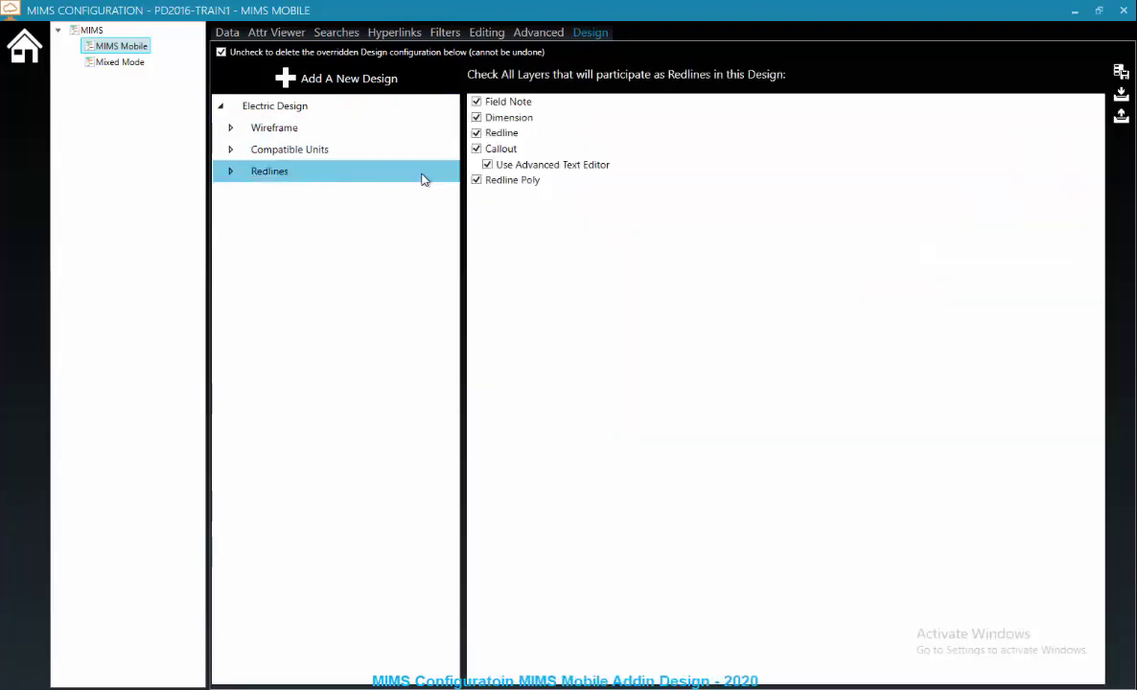
{"action": "left_click", "coordinate": [323, 151]}
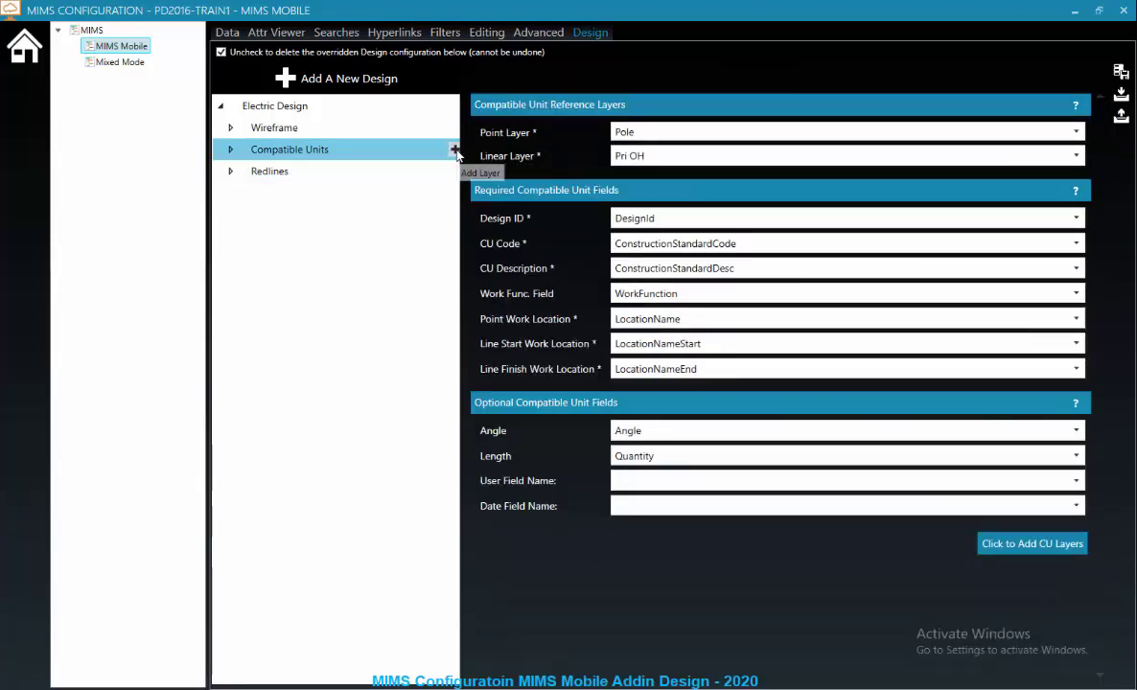
{"action": "left_click", "coordinate": [230, 150]}
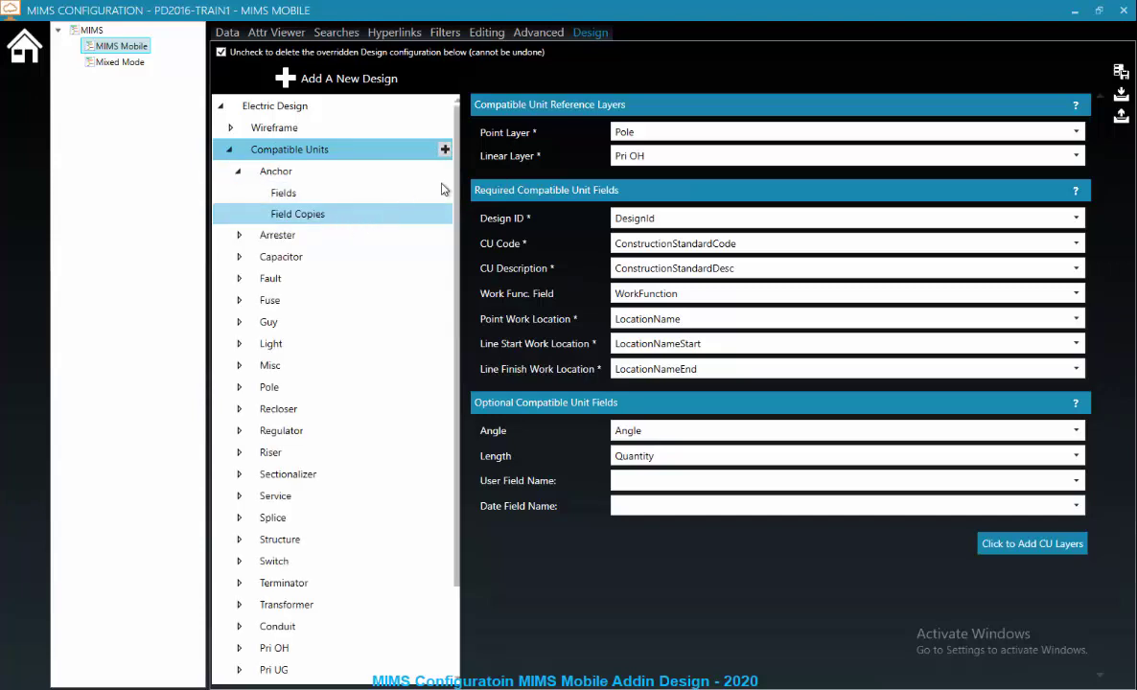
{"action": "scroll", "coordinate": [454, 377], "scroll_direction": "down", "scroll_amount": 1}
{"action": "scroll", "coordinate": [454, 376], "scroll_direction": "down", "scroll_amount": 2}
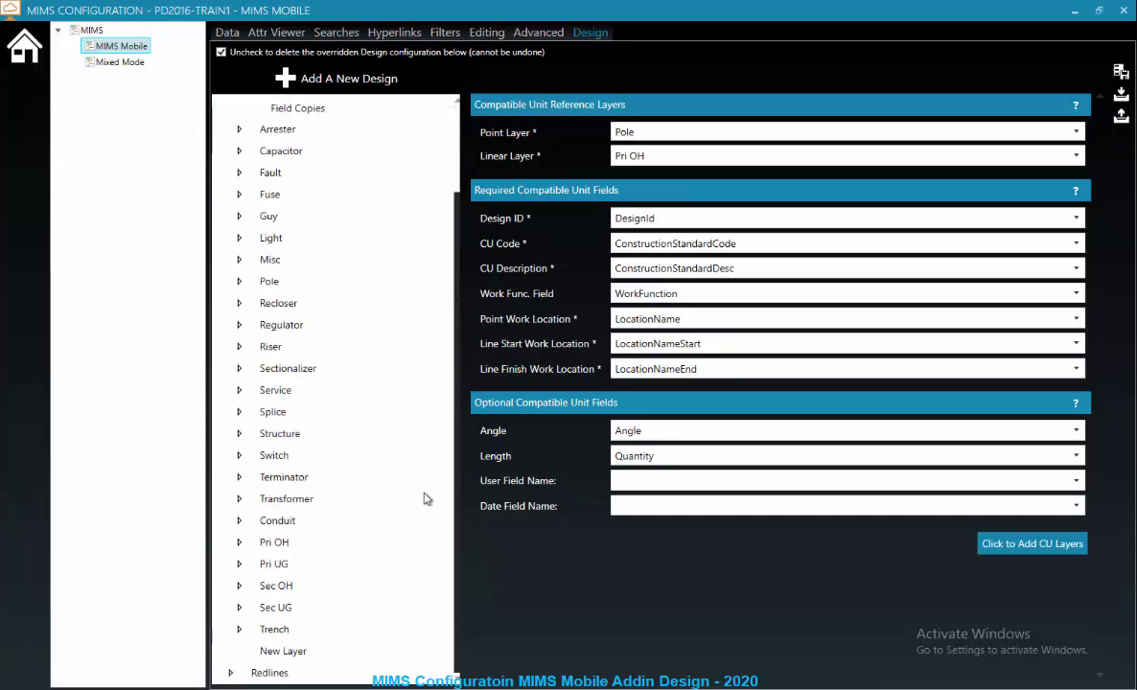
{"action": "left_click", "coordinate": [290, 653]}
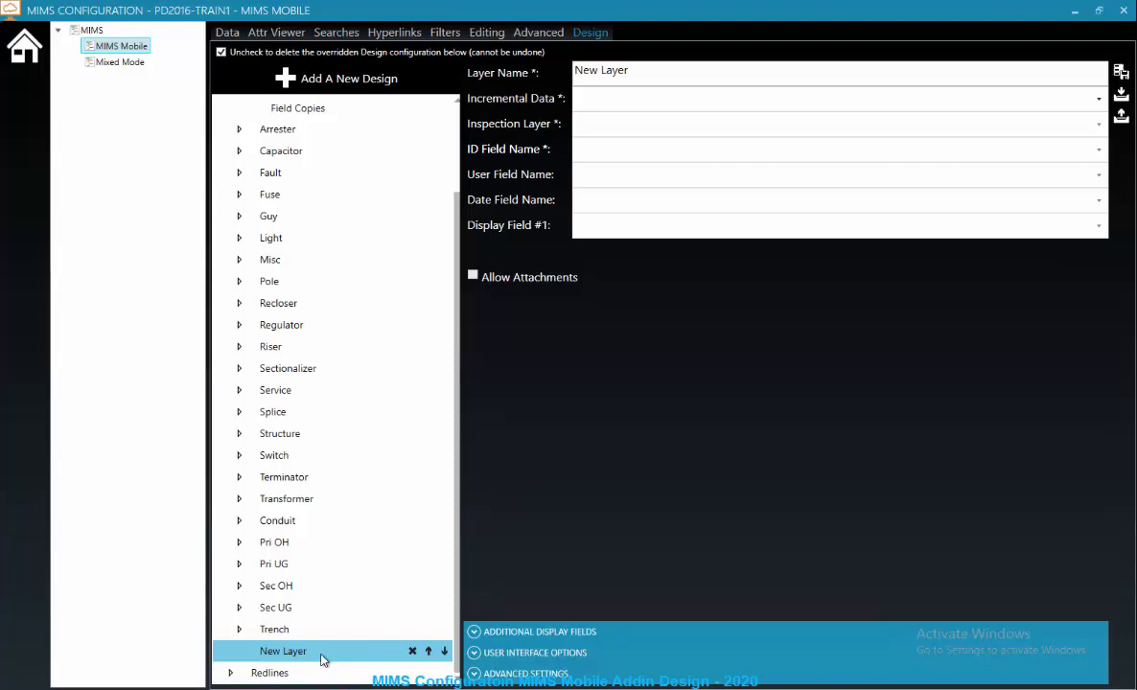
{"action": "left_click", "coordinate": [413, 652]}
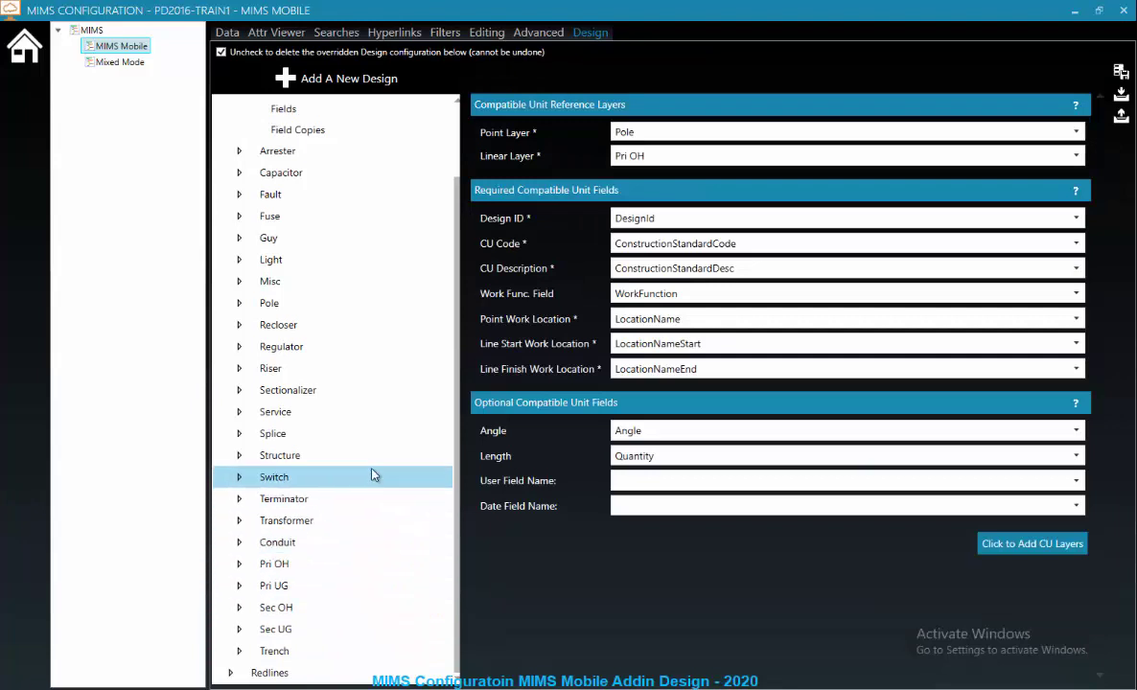
- Move the Switch layer above Structure in the Compatible Units order, move it back below Structure, and collapse Compatible Units
{"action": "left_click", "coordinate": [405, 480]}
{"action": "left_click", "coordinate": [428, 478]}
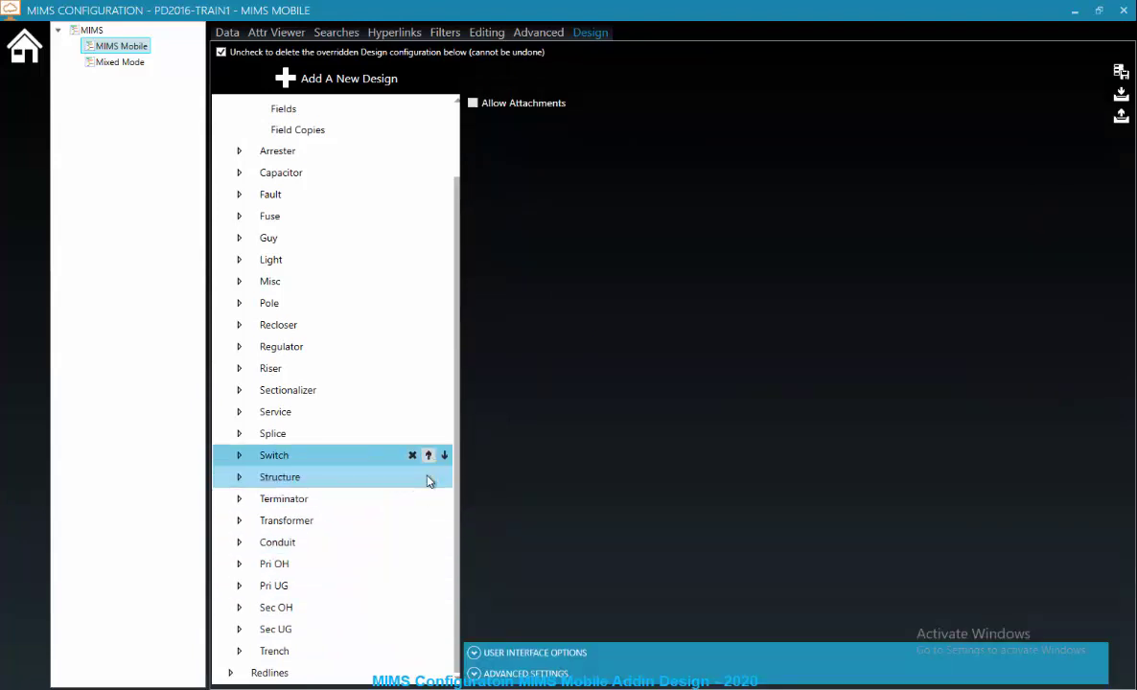
{"action": "left_click", "coordinate": [444, 455]}
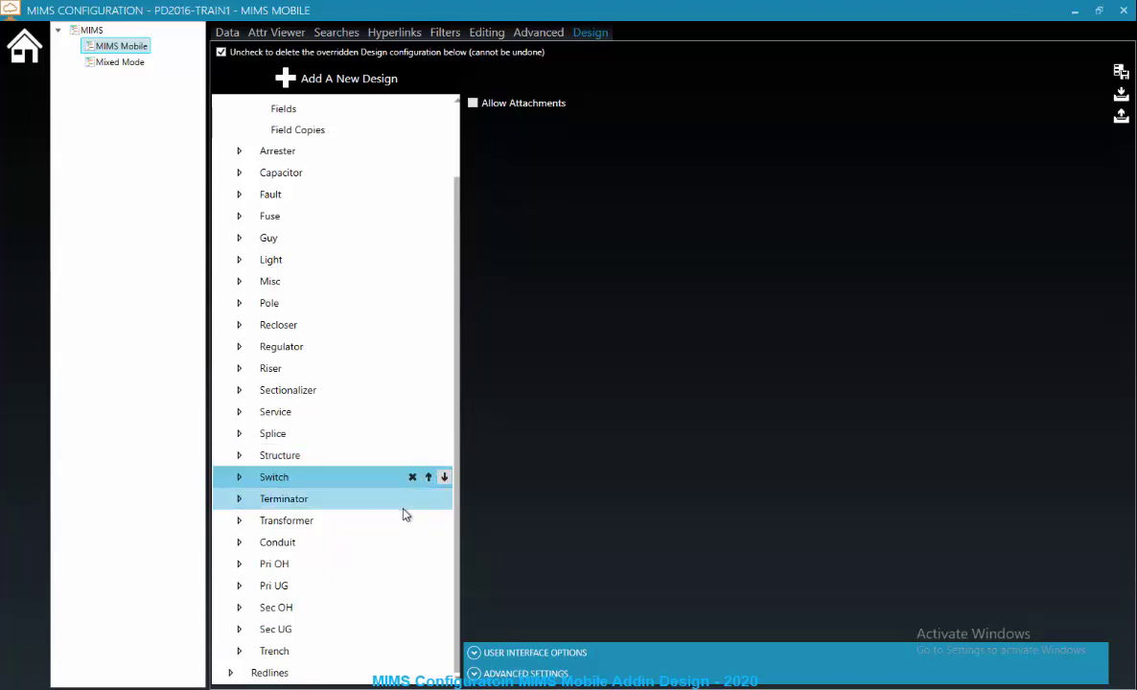
{"action": "scroll", "coordinate": [404, 515], "scroll_direction": "up", "scroll_amount": 3}
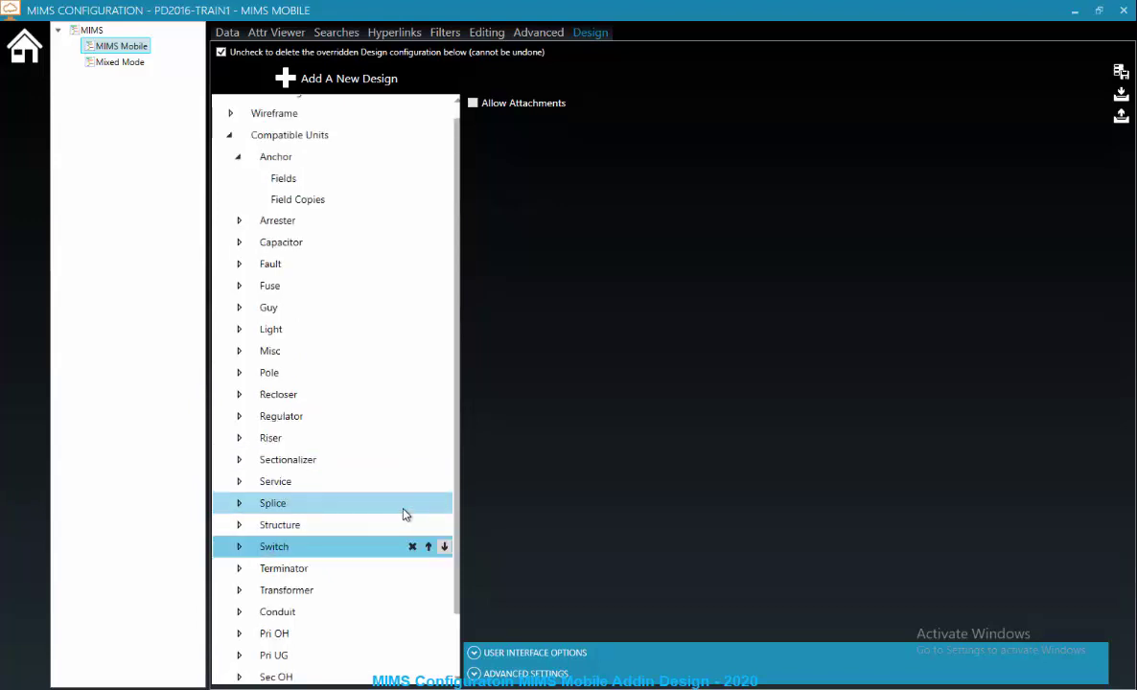
{"action": "left_click", "coordinate": [230, 151]}
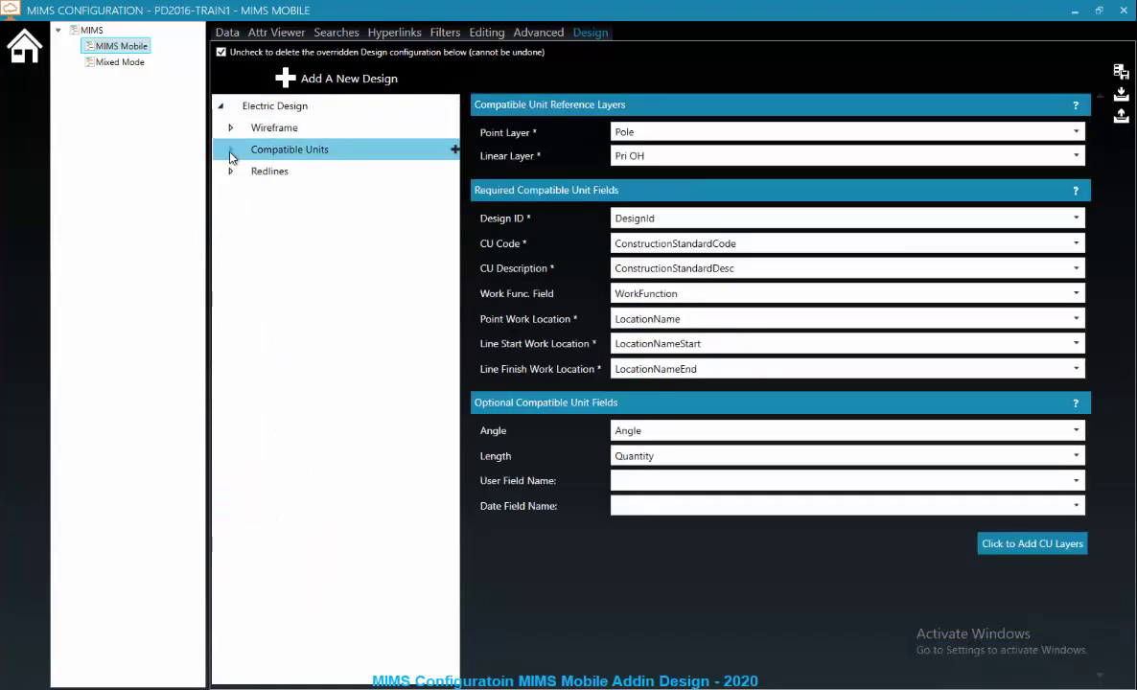
- Expand Redlines and export the design configuration to the Design Configurations folder on the desktop
{"action": "left_click", "coordinate": [230, 171]}
{"action": "left_click", "coordinate": [258, 191]}
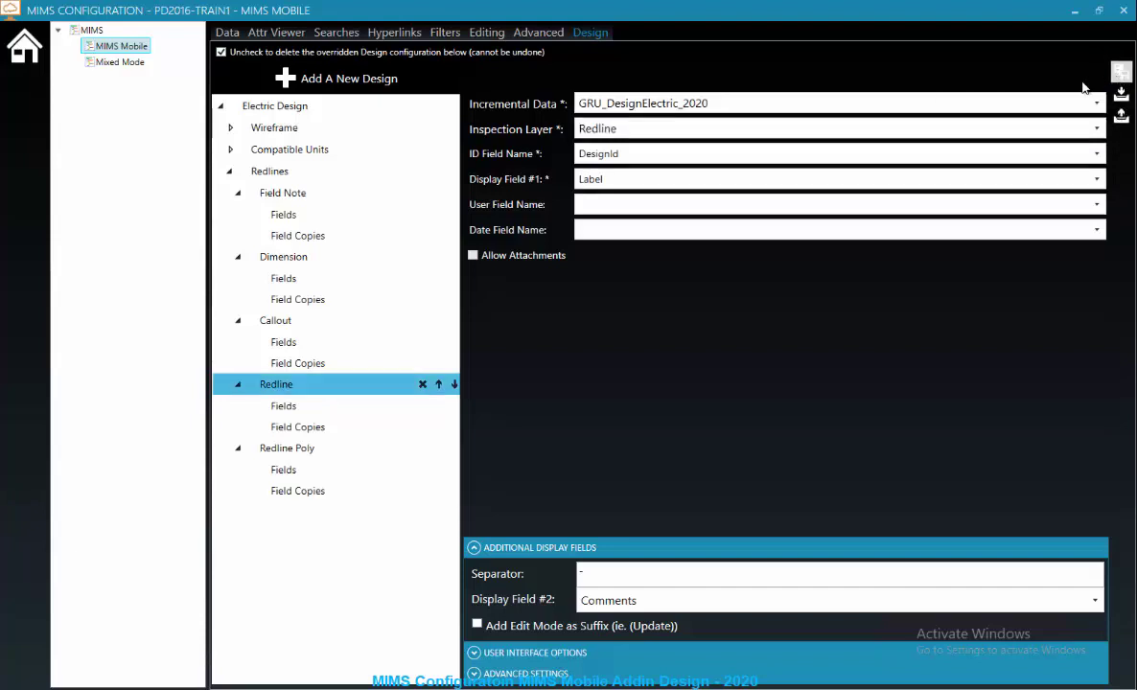
{"action": "left_click", "coordinate": [1122, 117]}
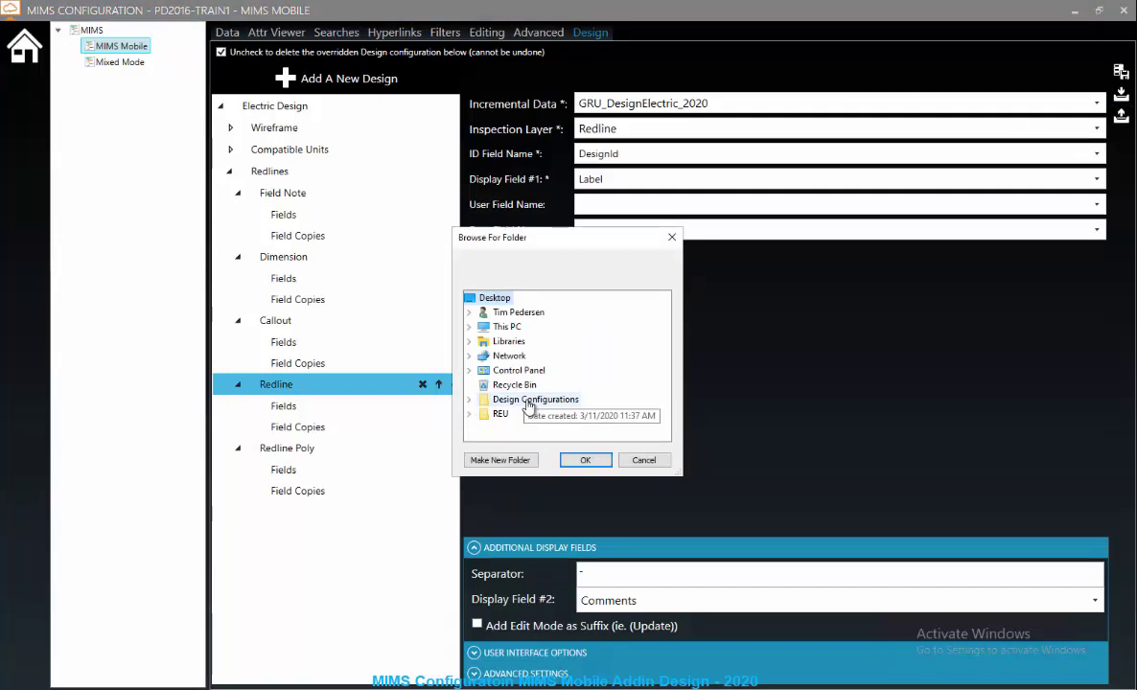
{"action": "double_click", "coordinate": [484, 399]}
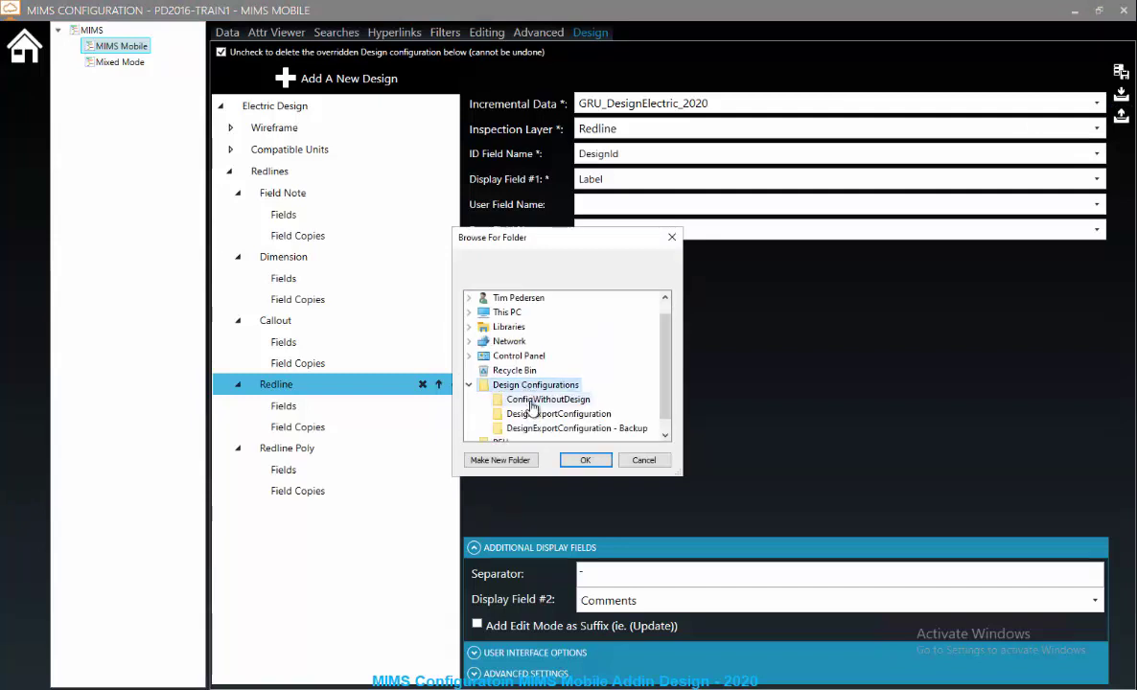
{"action": "left_click", "coordinate": [584, 461]}
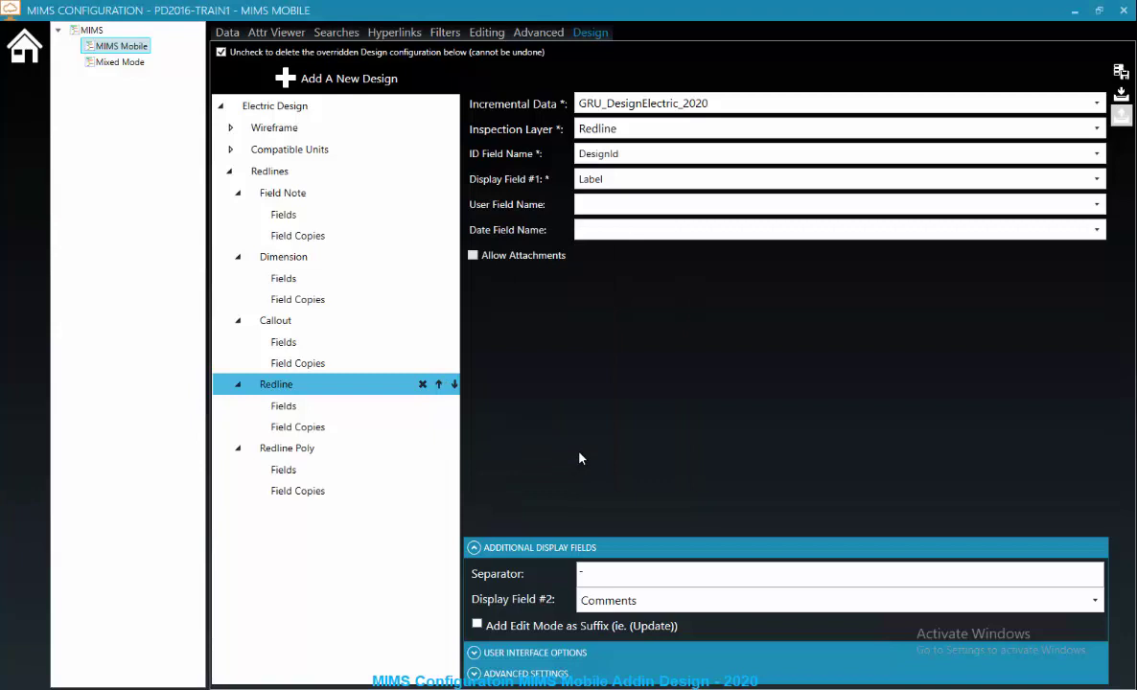
- Delete the Electric Design task, then import DesignConfiguration.xml and EditConfiguration.xml from the DesignExportConfiguration folder and expand the imported Electric Design
{"action": "left_click", "coordinate": [282, 108]}
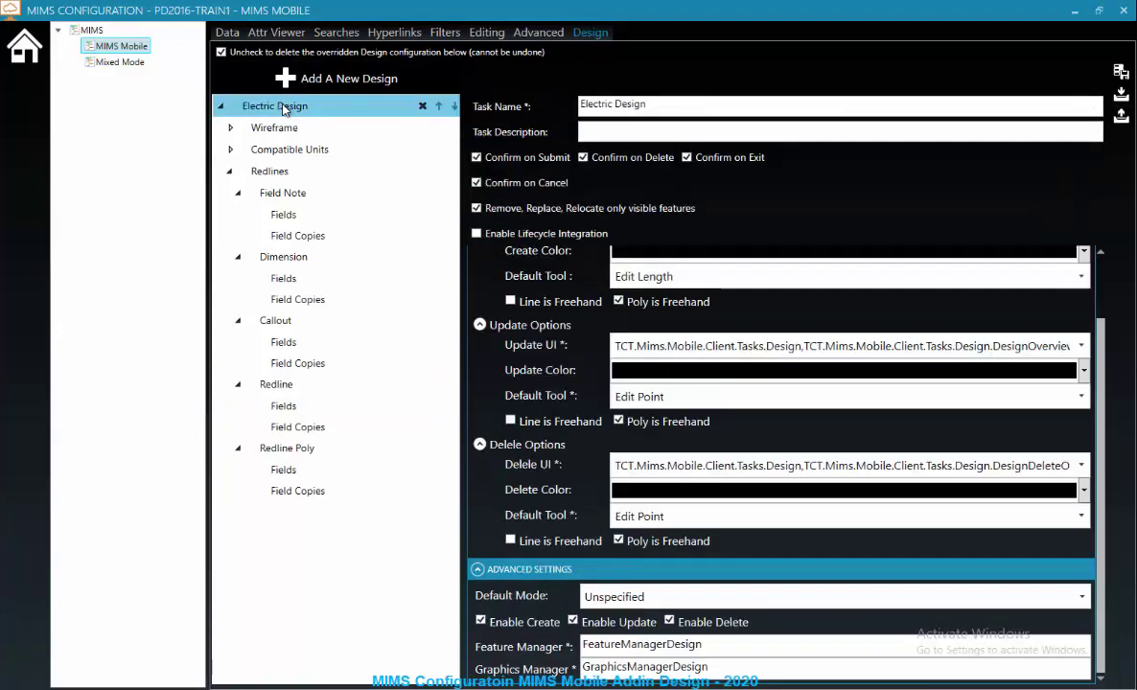
{"action": "left_click", "coordinate": [422, 108]}
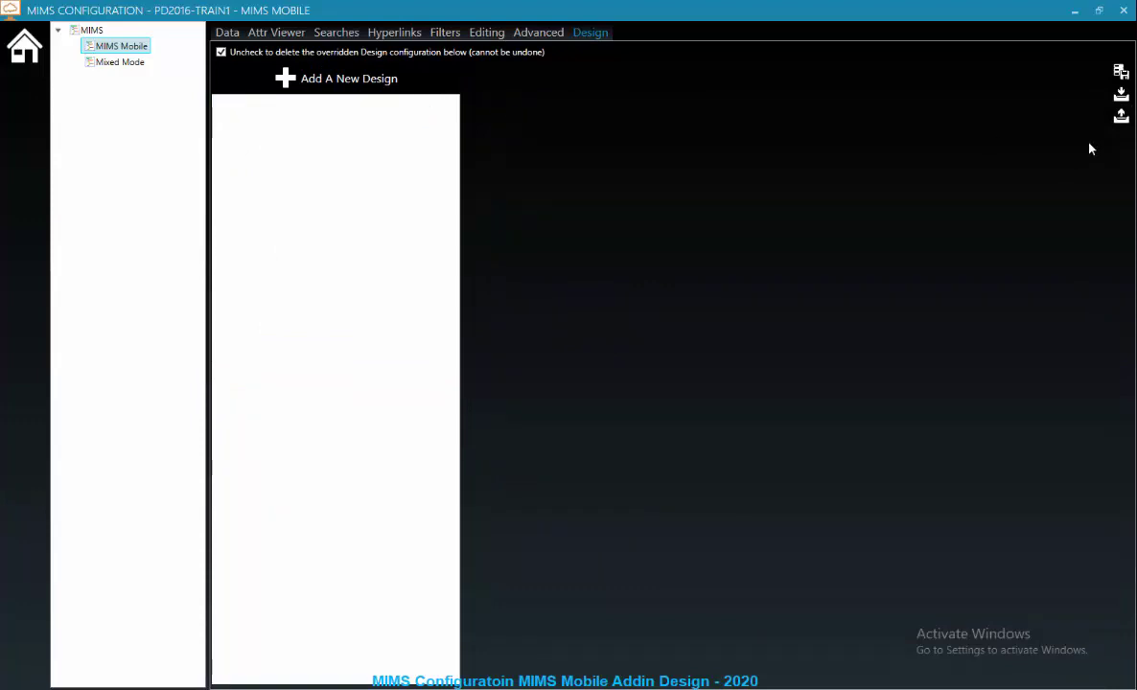
{"action": "left_click", "coordinate": [1121, 94]}
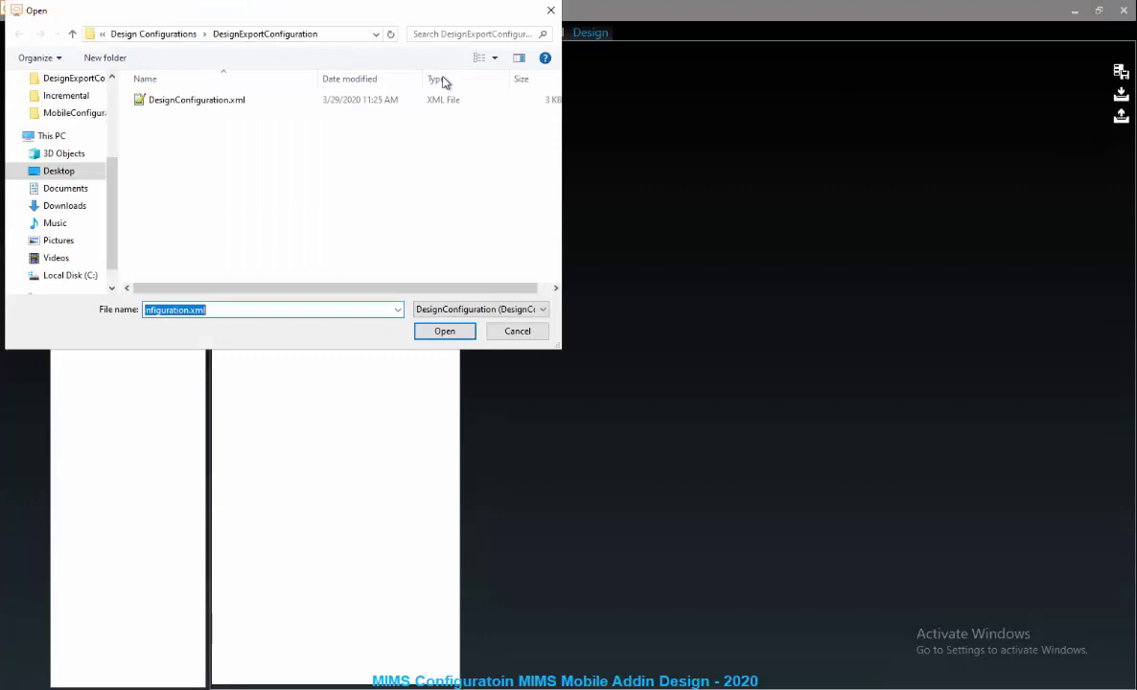
{"action": "left_click", "coordinate": [215, 98]}
{"action": "left_click", "coordinate": [445, 331]}
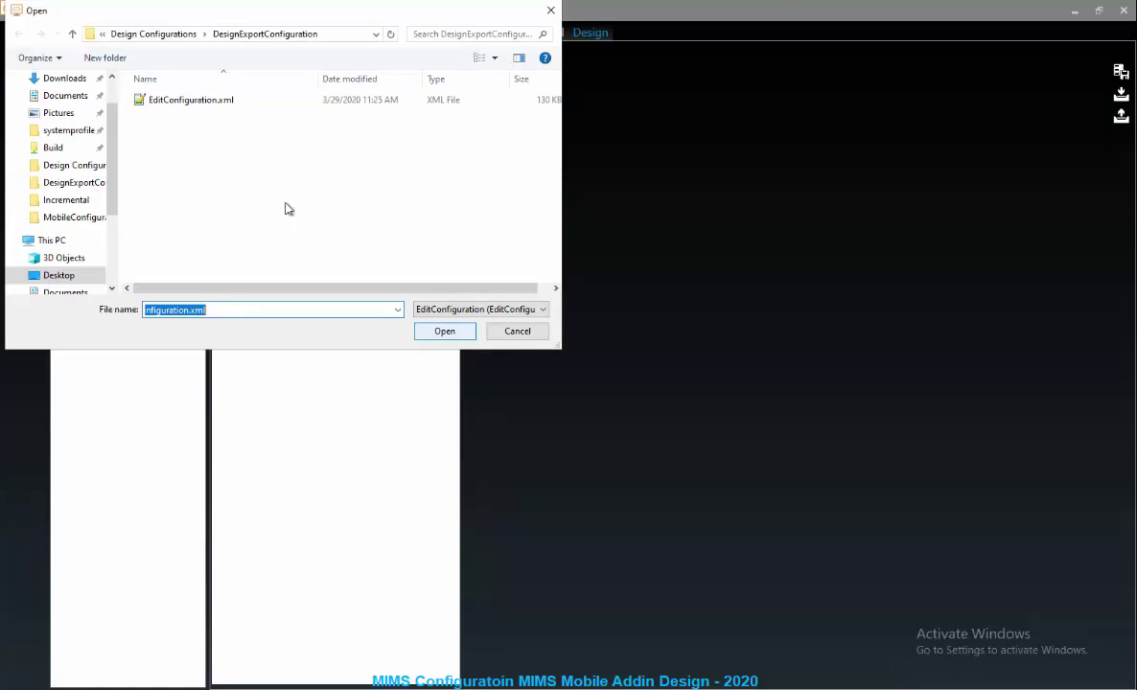
{"action": "left_click", "coordinate": [224, 101]}
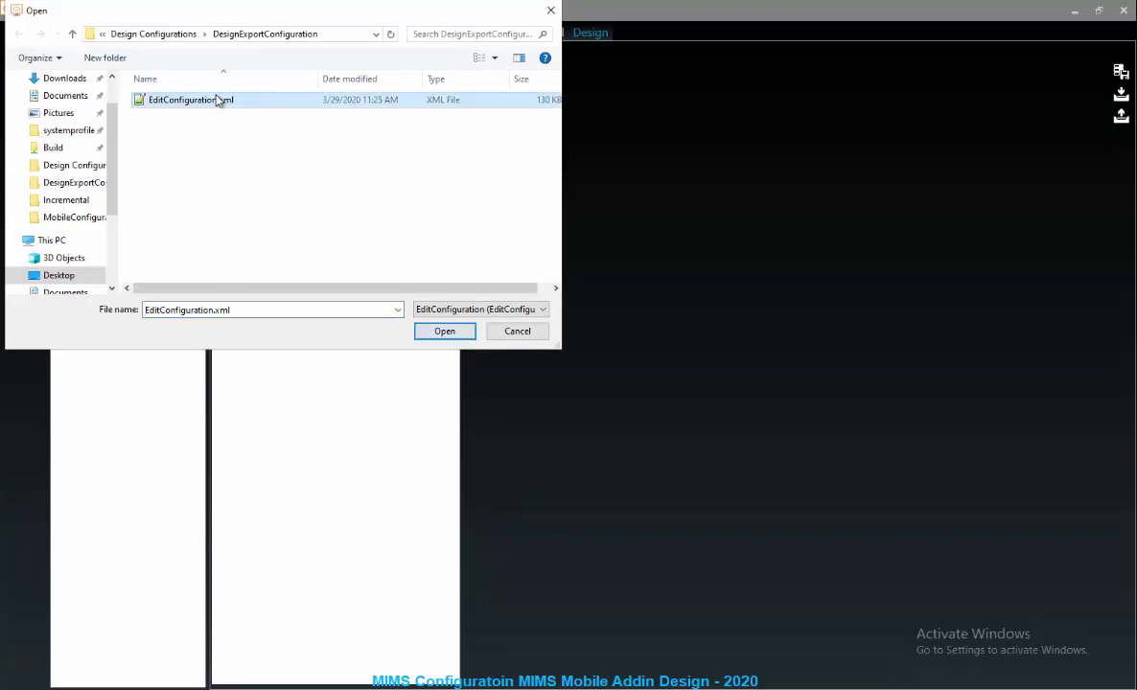
{"action": "left_click", "coordinate": [438, 330]}
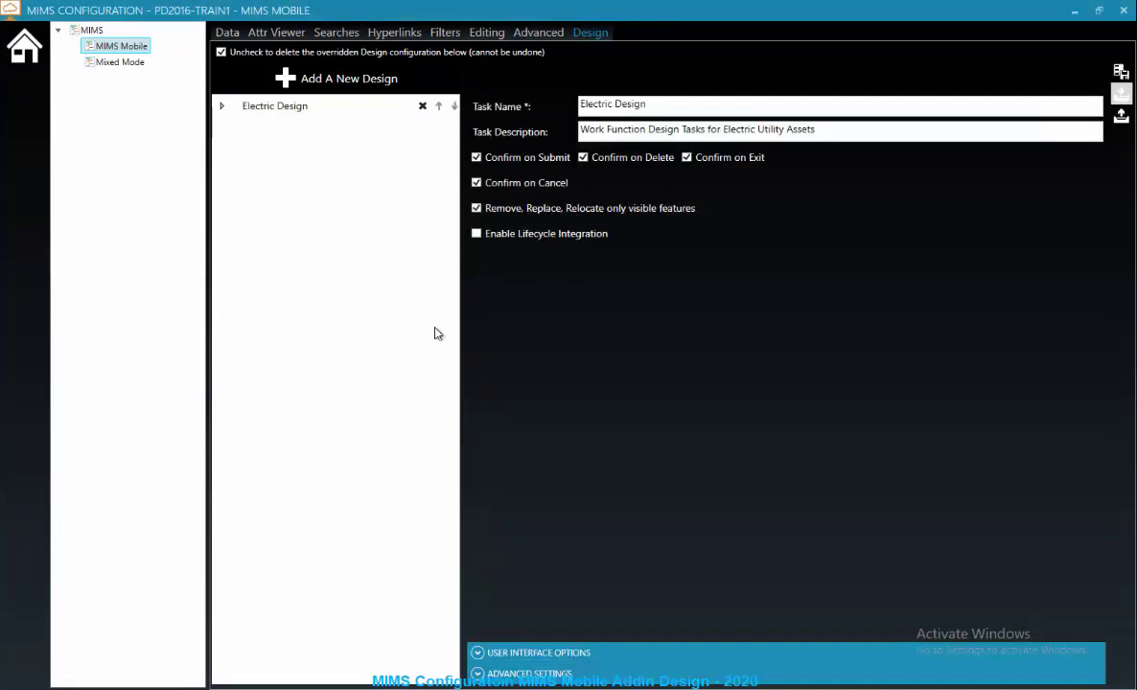
{"action": "left_click", "coordinate": [222, 106]}
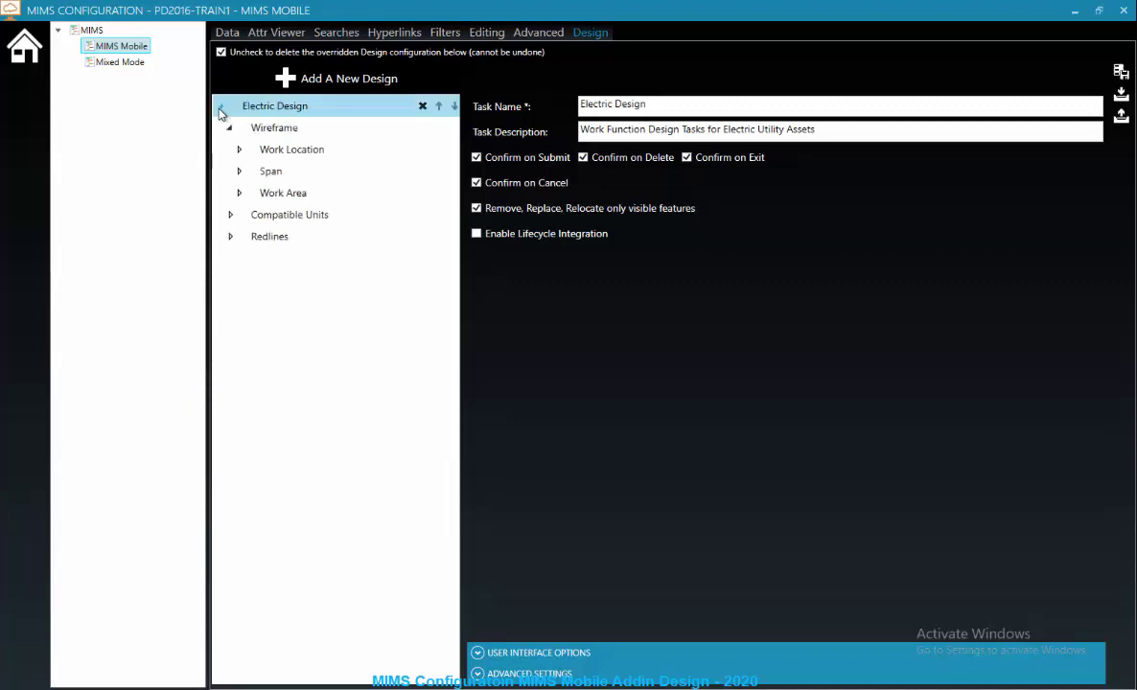